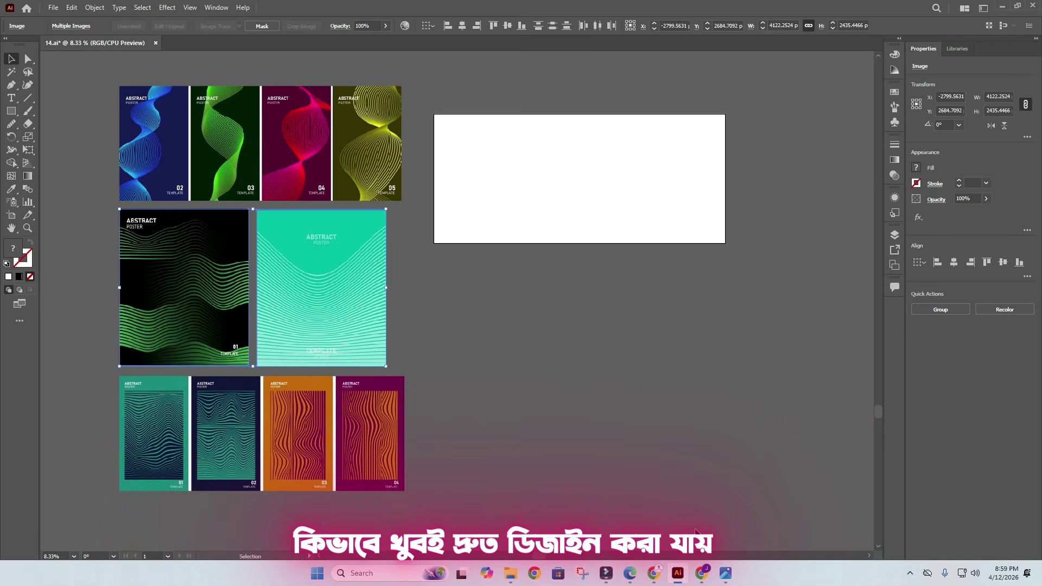
Switch to the browser and examine the abstract poster designs in FineVector's Adobe Stock portfolio, then return to the Illustrator document
left_click(703, 575)
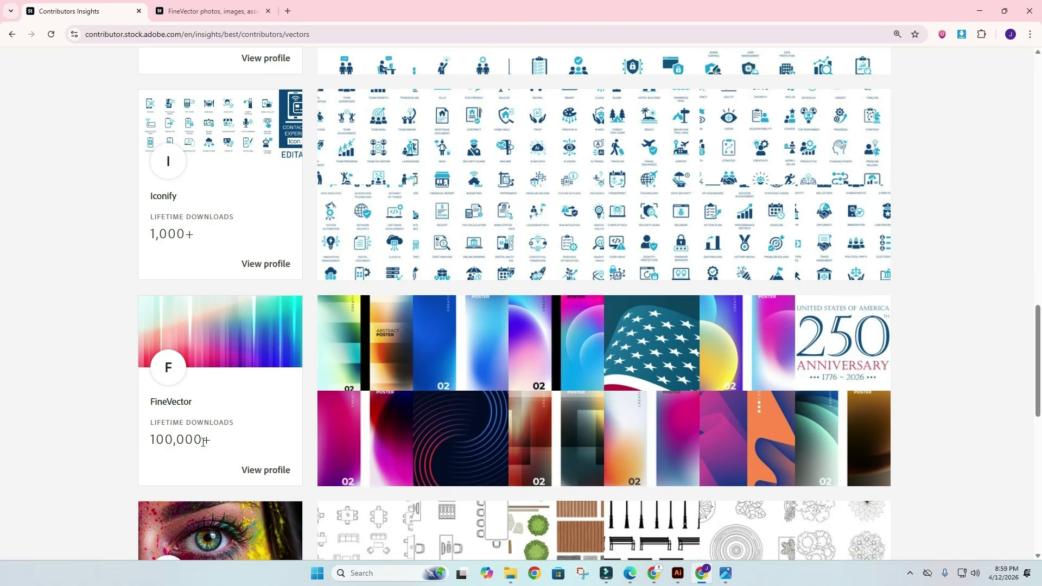
left_click(188, 9)
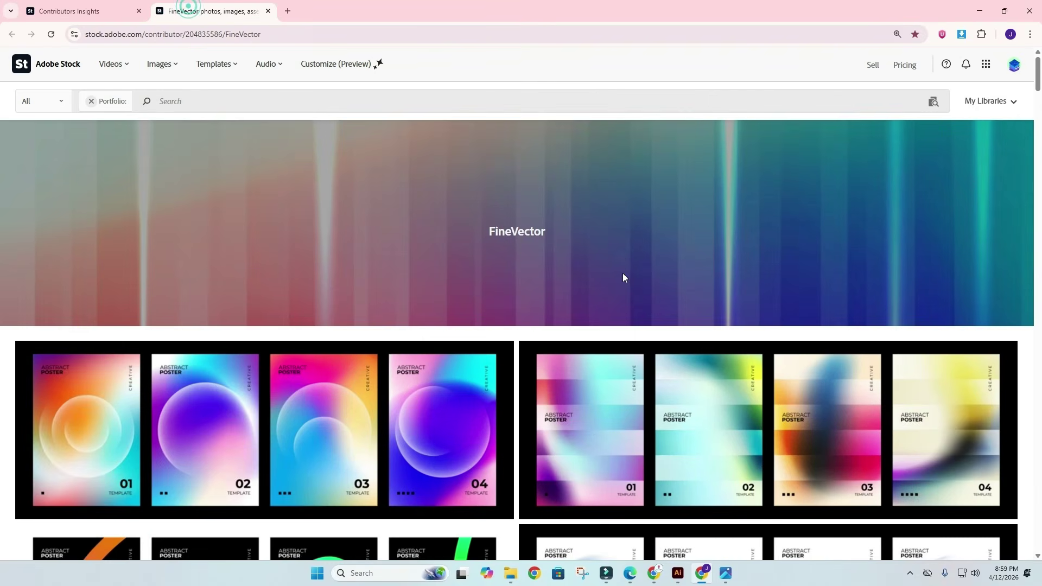
scroll(524, 248, "down", 15)
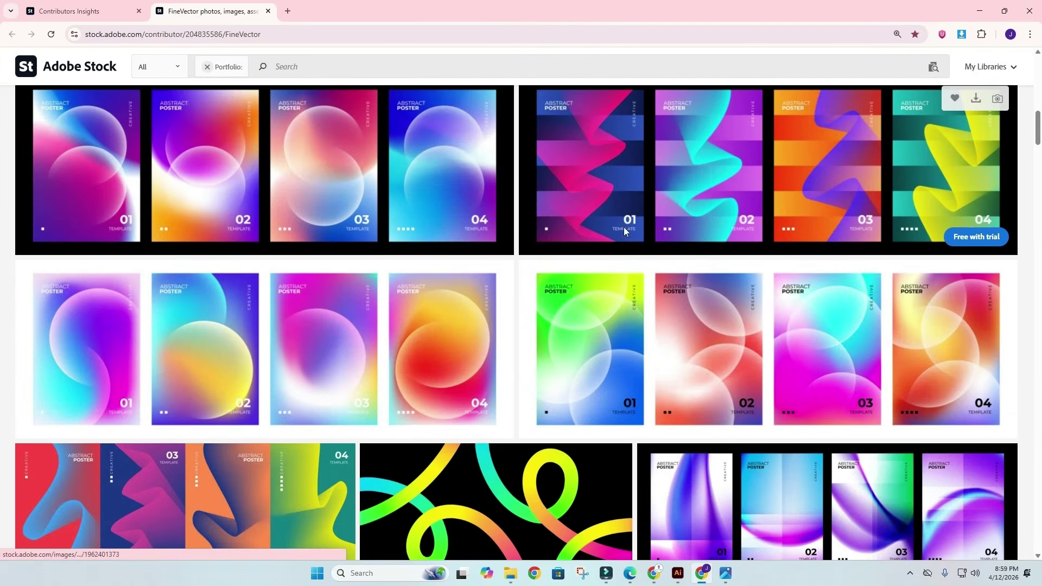
scroll(755, 217, "up", 3)
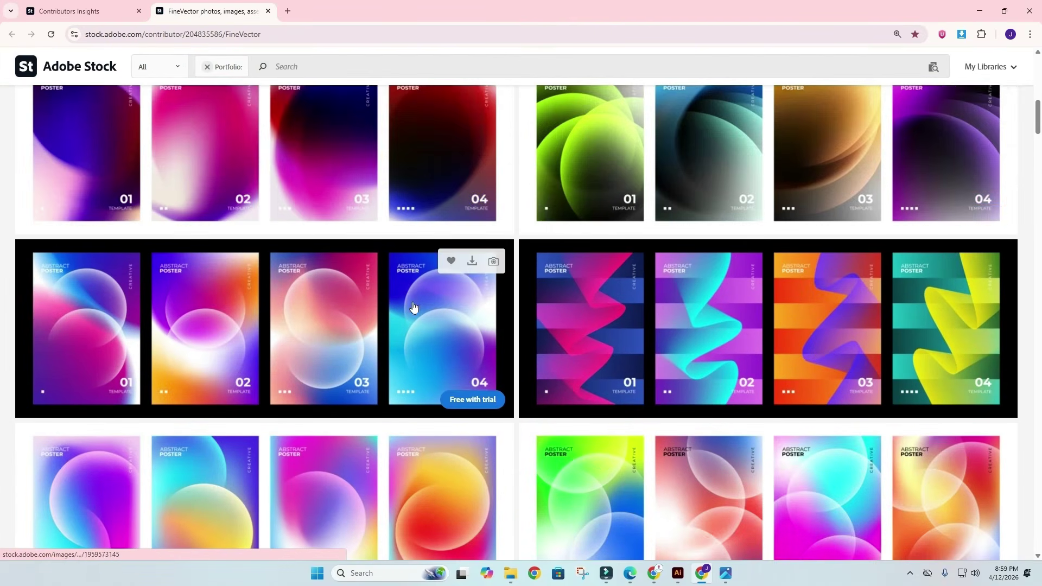
scroll(754, 261, "down", 4)
scroll(755, 261, "down", 7)
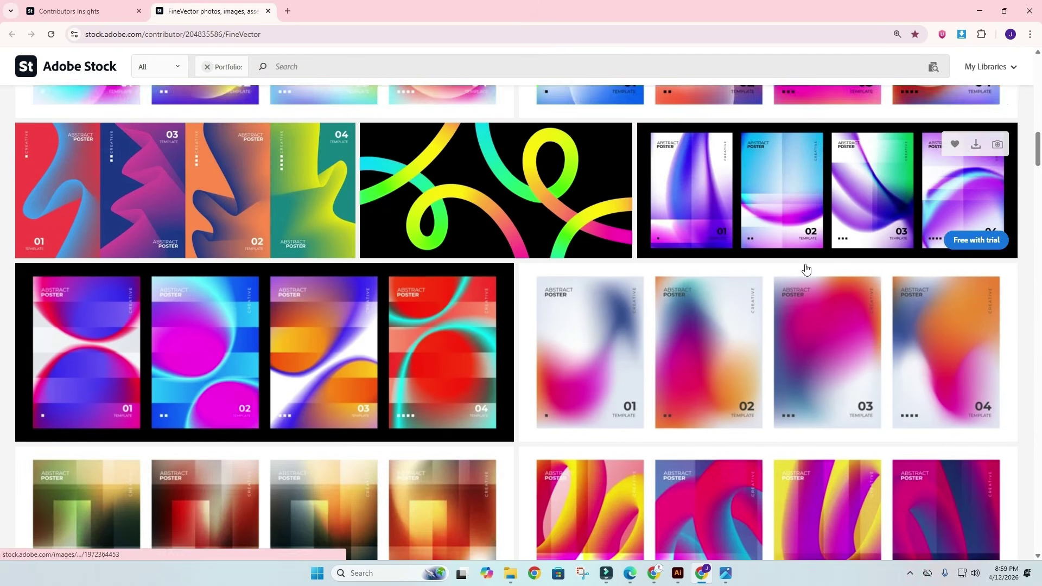
scroll(282, 255, "down", 14)
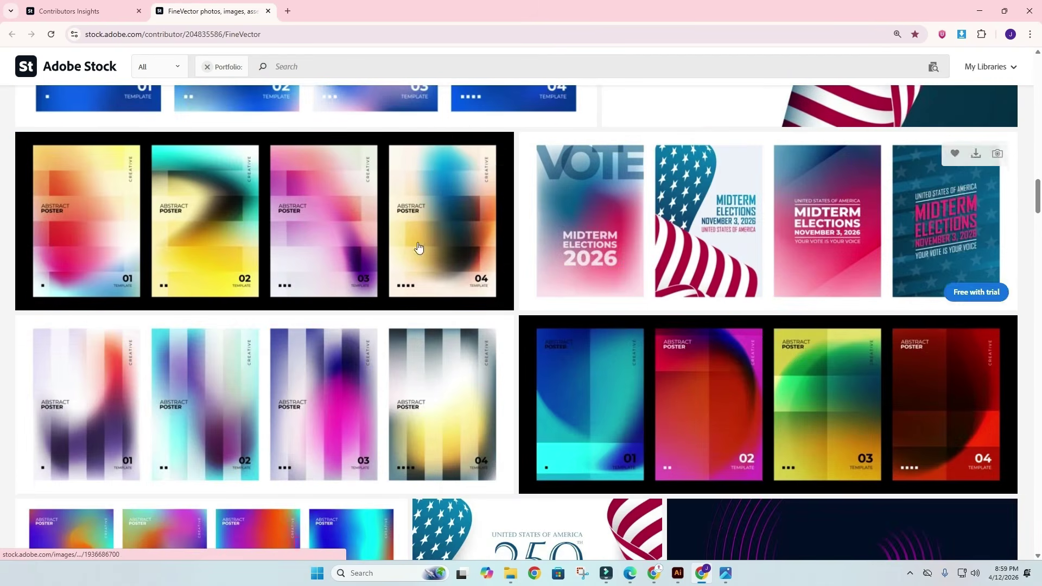
scroll(855, 216, "down", 6)
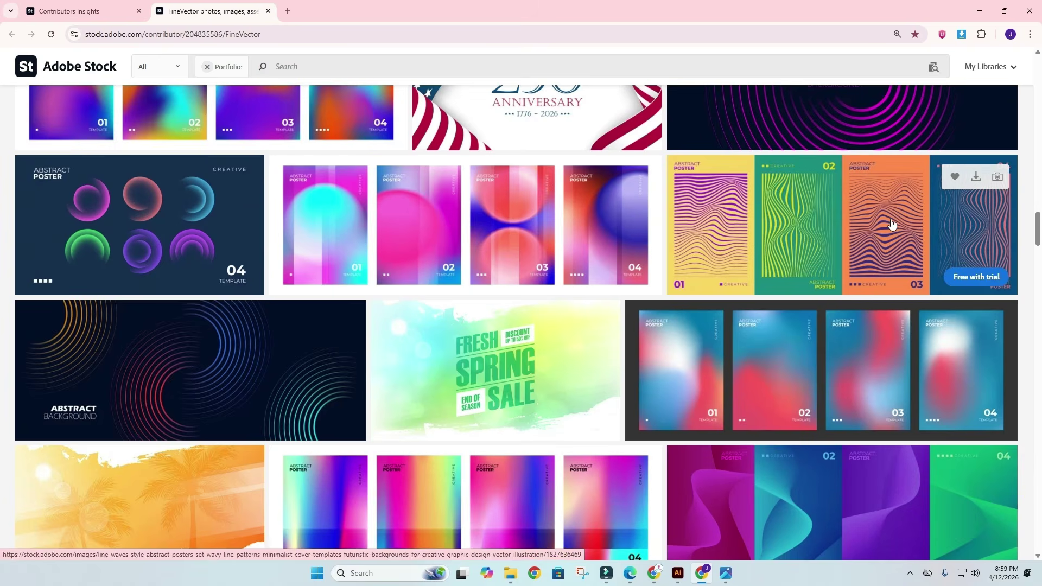
scroll(149, 274, "down", 2)
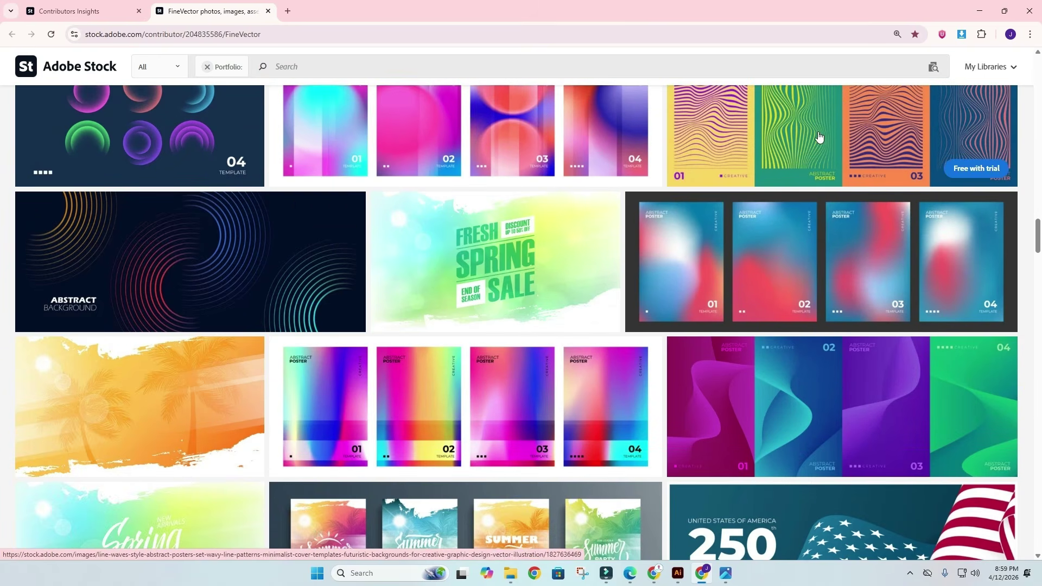
scroll(787, 220, "down", 7)
scroll(778, 233, "down", 18)
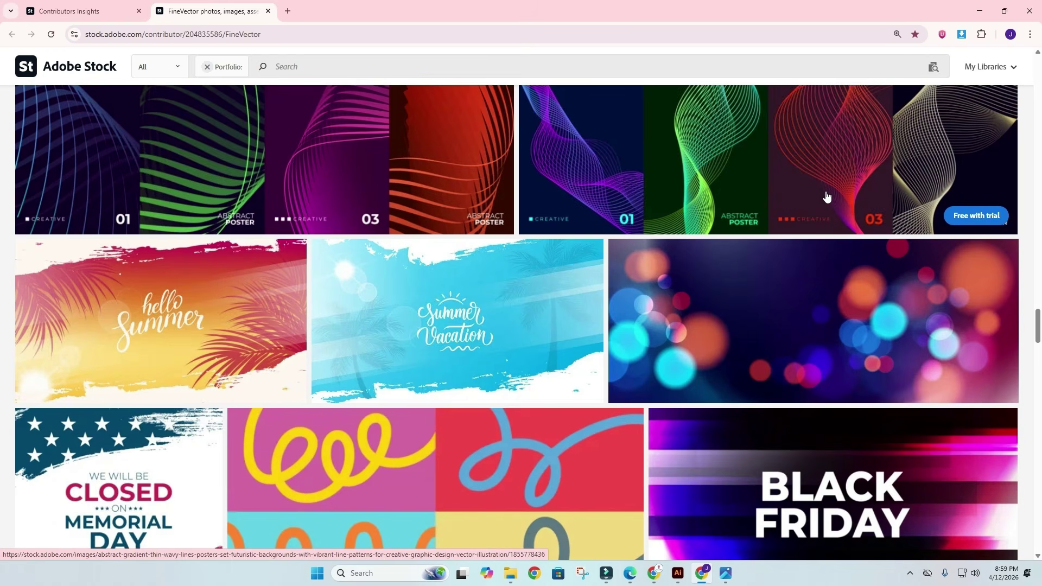
scroll(819, 200, "up", 2)
scroll(834, 224, "down", 20)
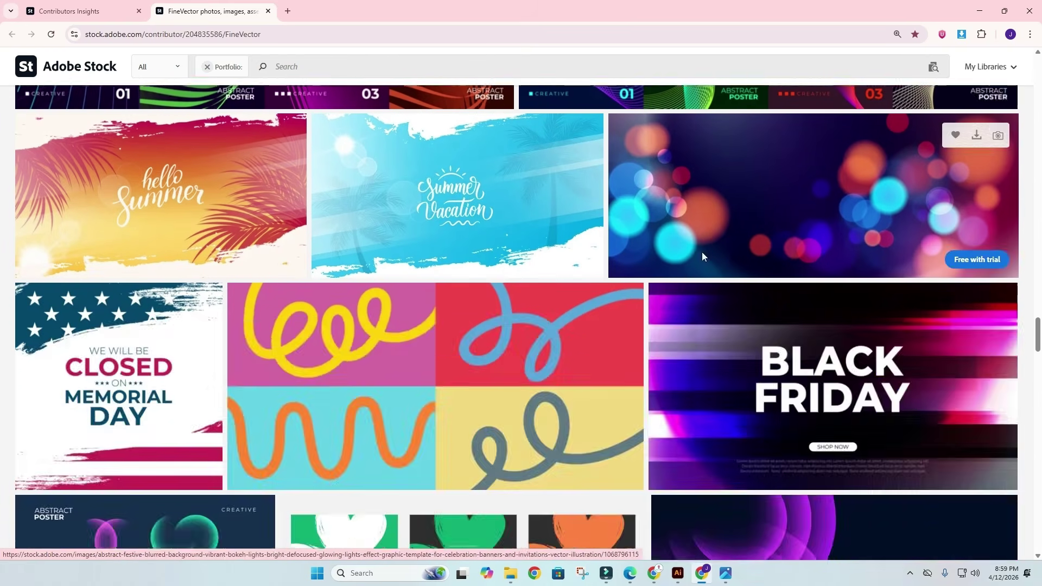
scroll(485, 225, "down", 18)
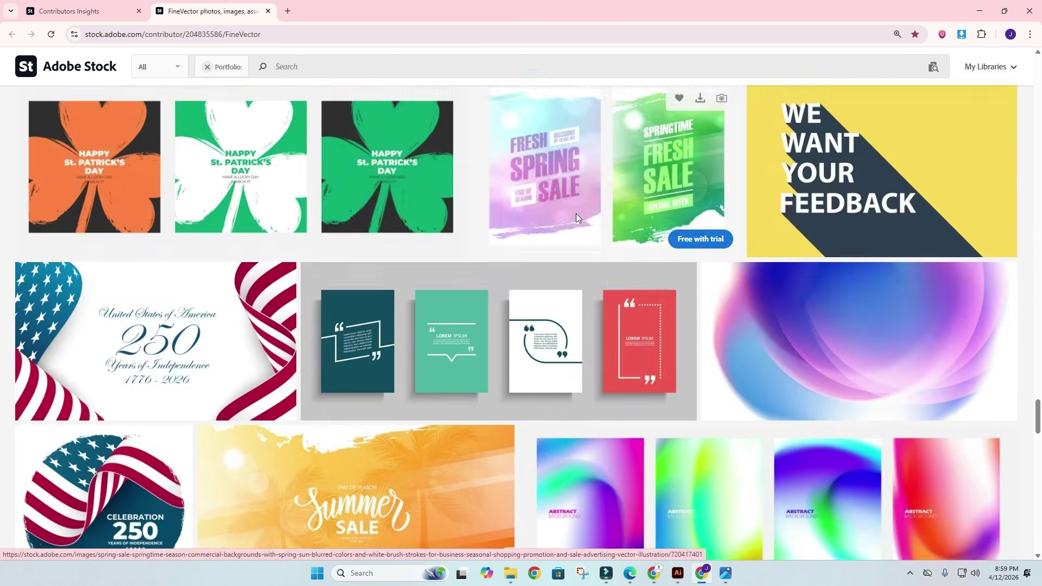
scroll(441, 249, "down", 8)
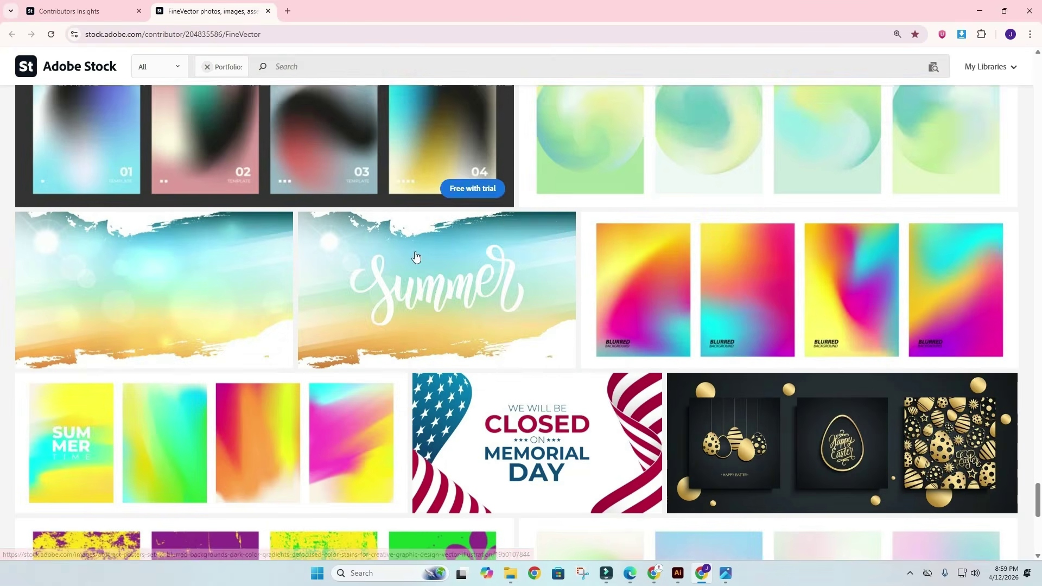
scroll(577, 259, "down", 8)
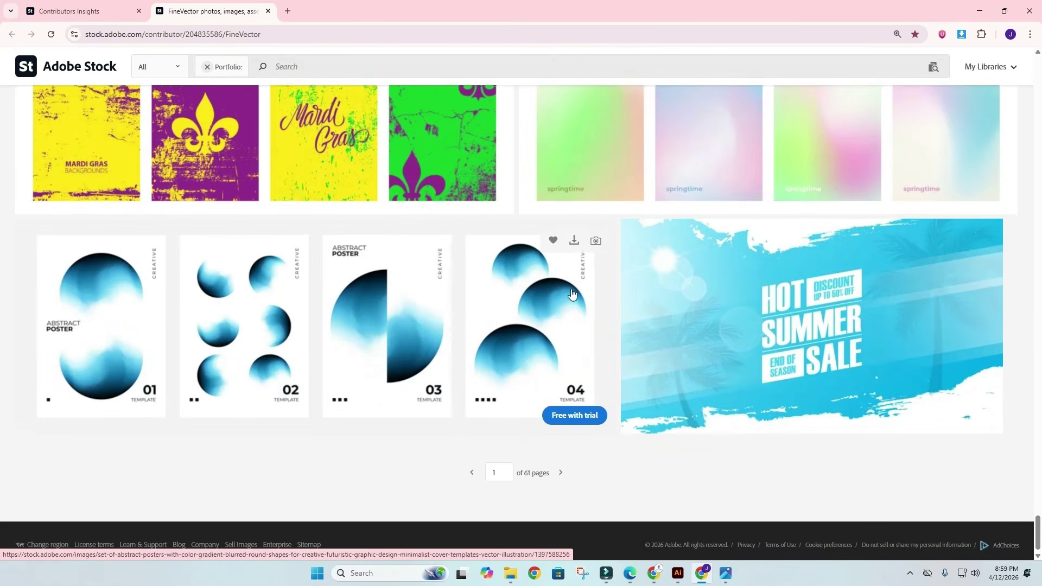
scroll(491, 195, "up", 16)
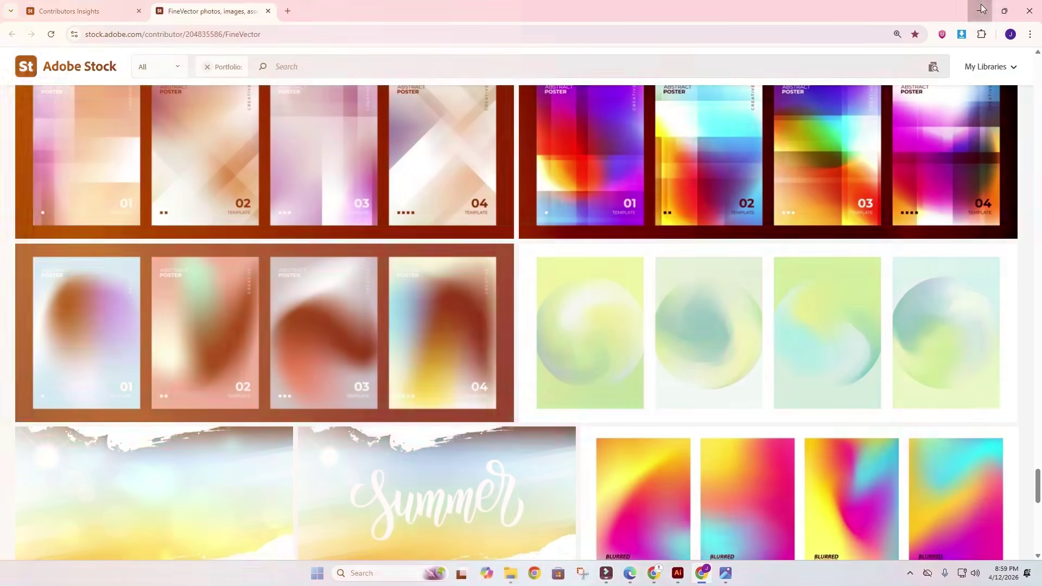
left_click(981, 8)
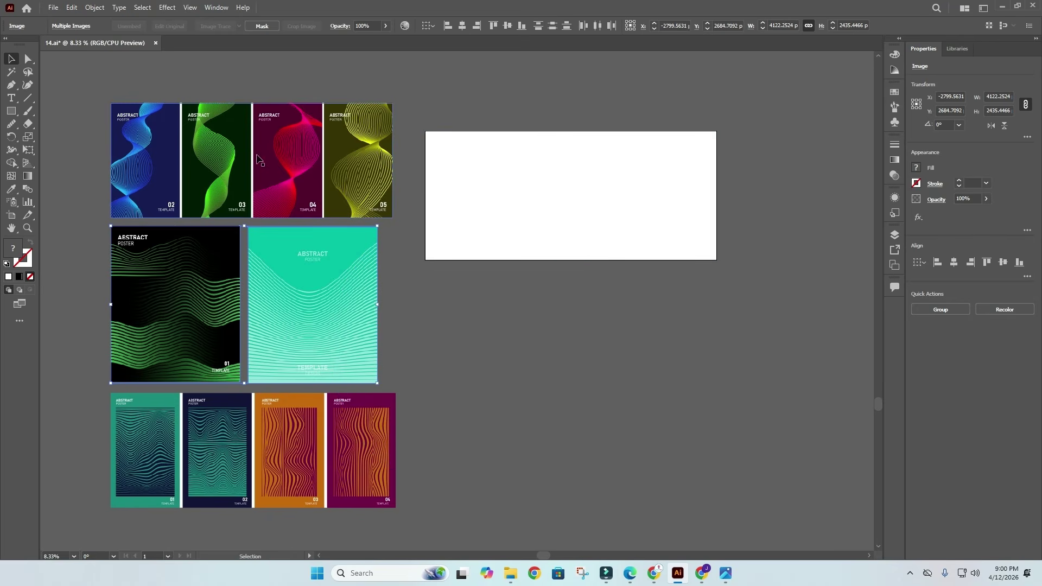
left_click(516, 313)
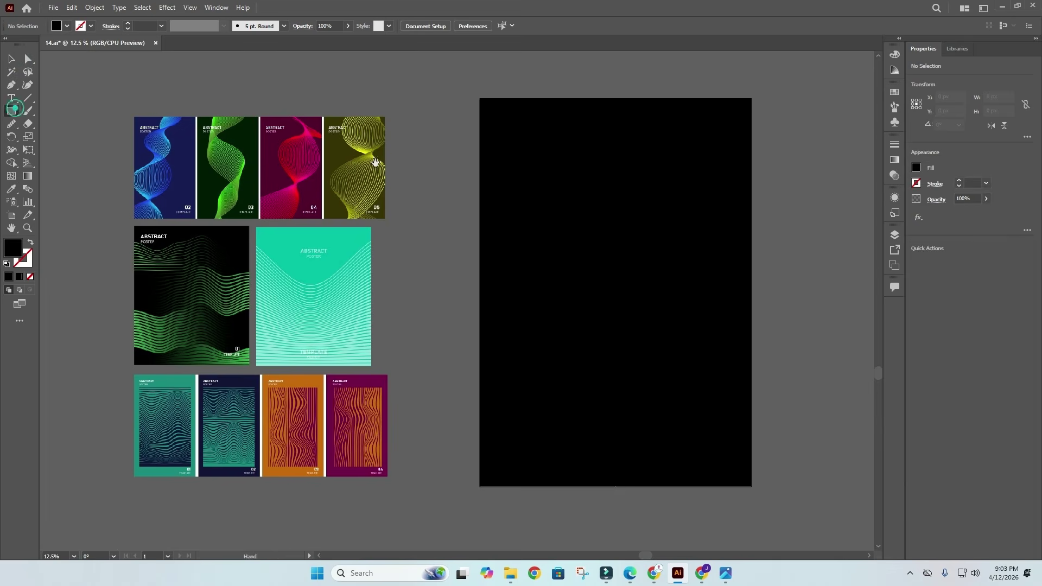
Draw a thin horizontal rectangle, 2800 px wide and about 22 px high, across the upper part of the black artboard and fill it white
left_click_drag(375, 161, 415, 164)
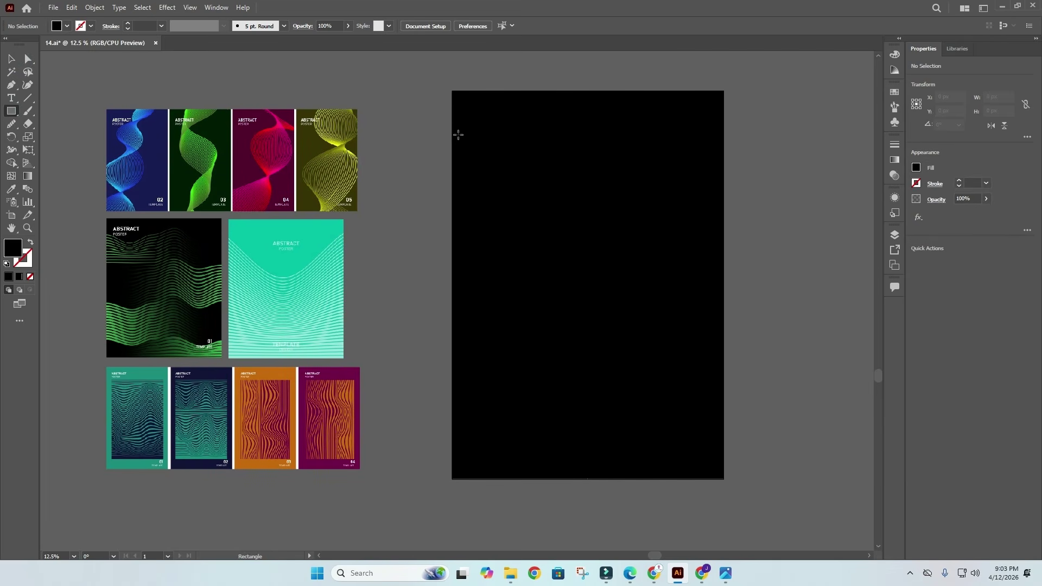
left_click_drag(451, 134, 725, 136)
left_click(66, 26)
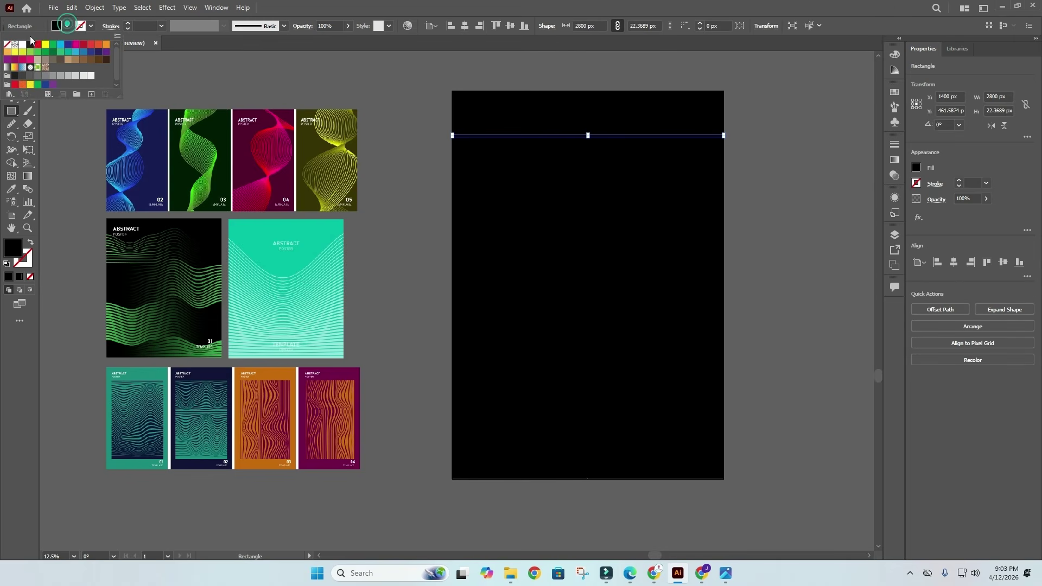
left_click(22, 40)
left_click(293, 65)
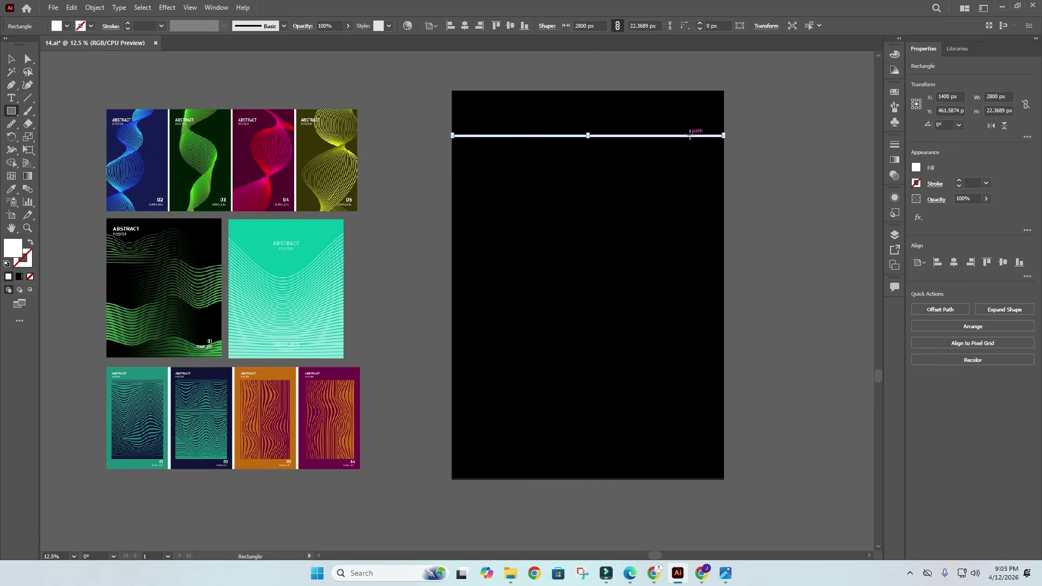
scroll(689, 134, "up", 5)
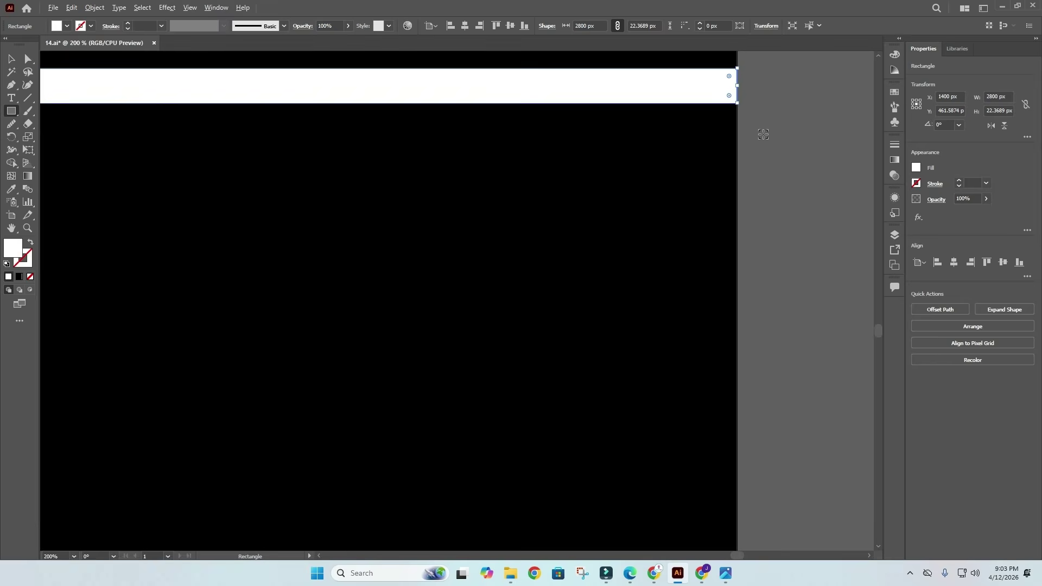
scroll(745, 110, "down", 6)
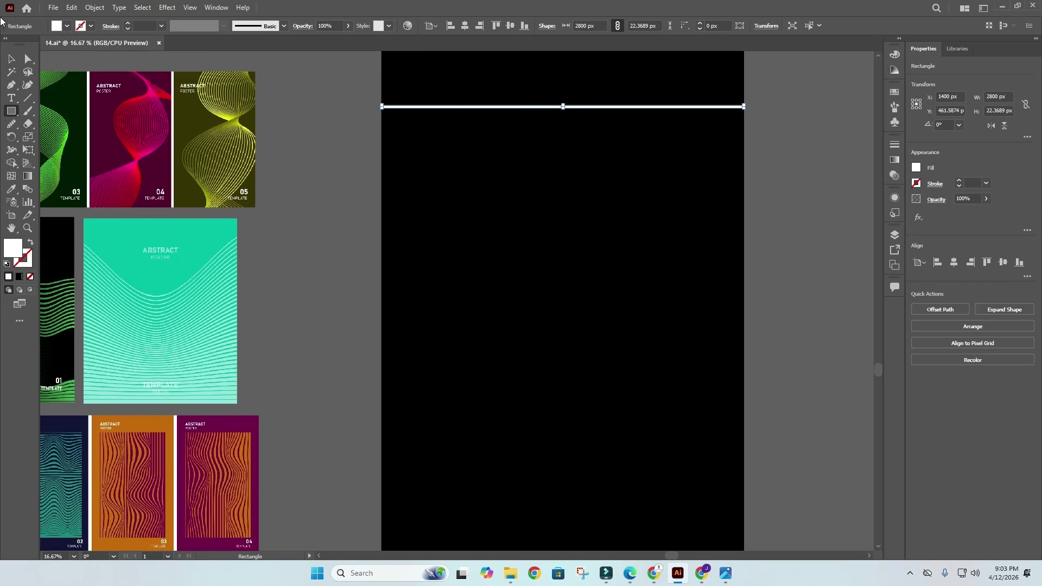
Duplicate the thin white strip straight down and align the copy with the bottom edge of the artboard
left_click(11, 57)
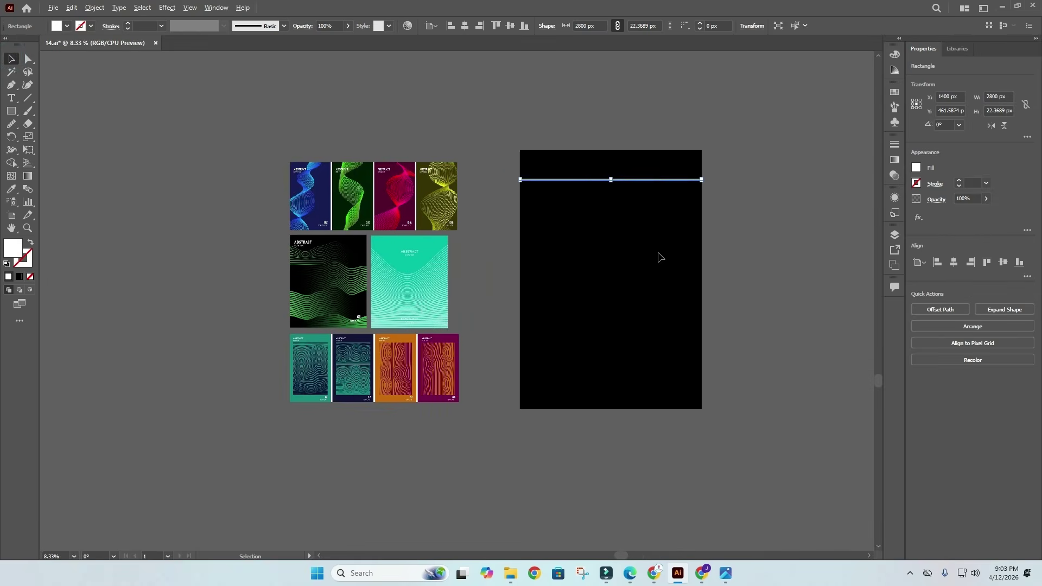
scroll(636, 240, "down", 2)
left_click_drag(613, 167, 619, 394)
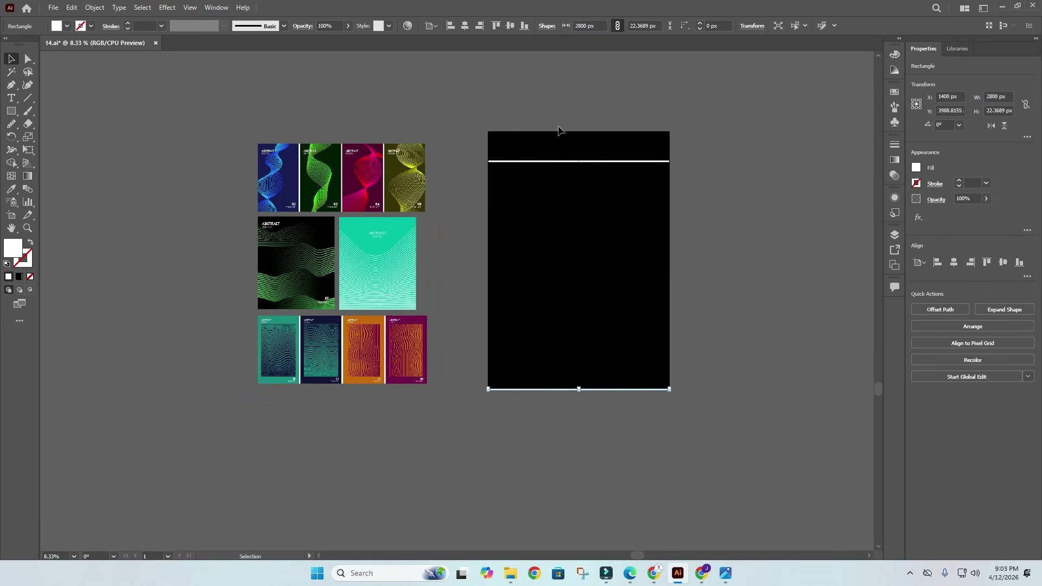
left_click(525, 28)
Thicken the bottom strip upward to a height of about 79 px, keeping its lower edge on the artboard's bottom
scroll(569, 393, "up", 4)
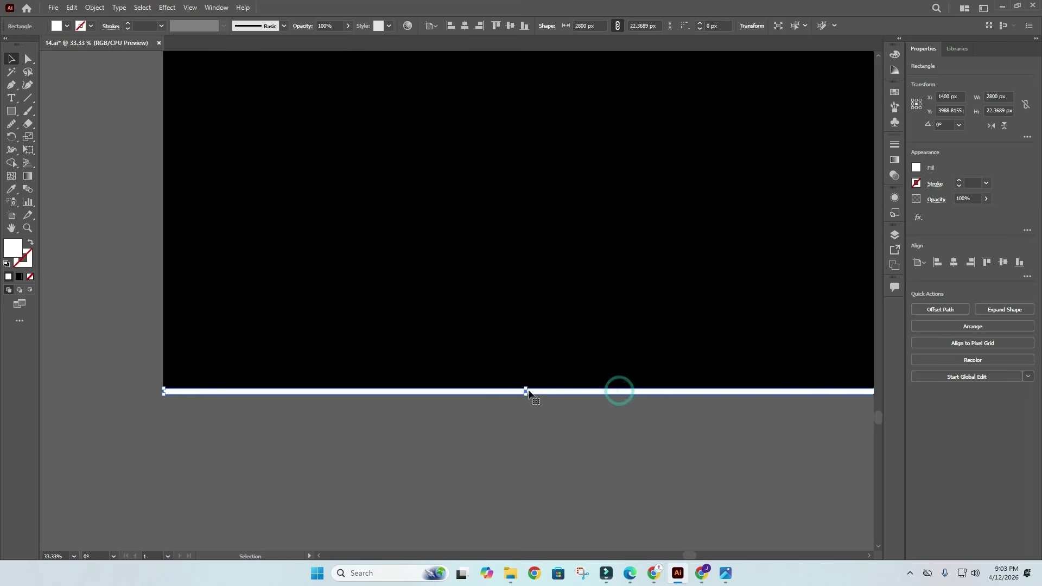
left_click_drag(526, 390, 525, 379)
left_click(539, 424)
left_click(525, 388)
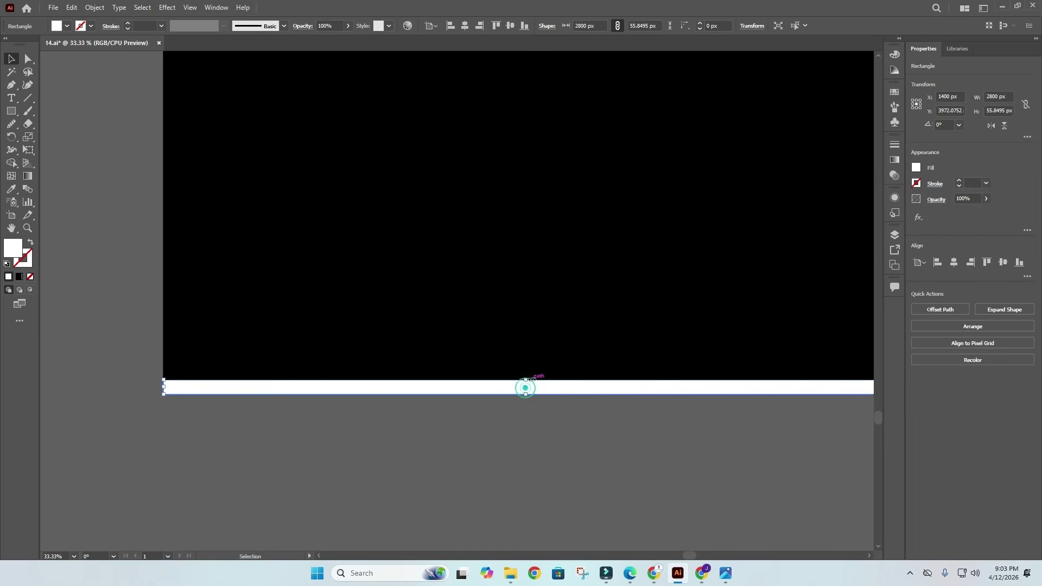
left_click_drag(527, 378, 526, 373)
scroll(528, 378, "down", 4)
left_click(608, 325)
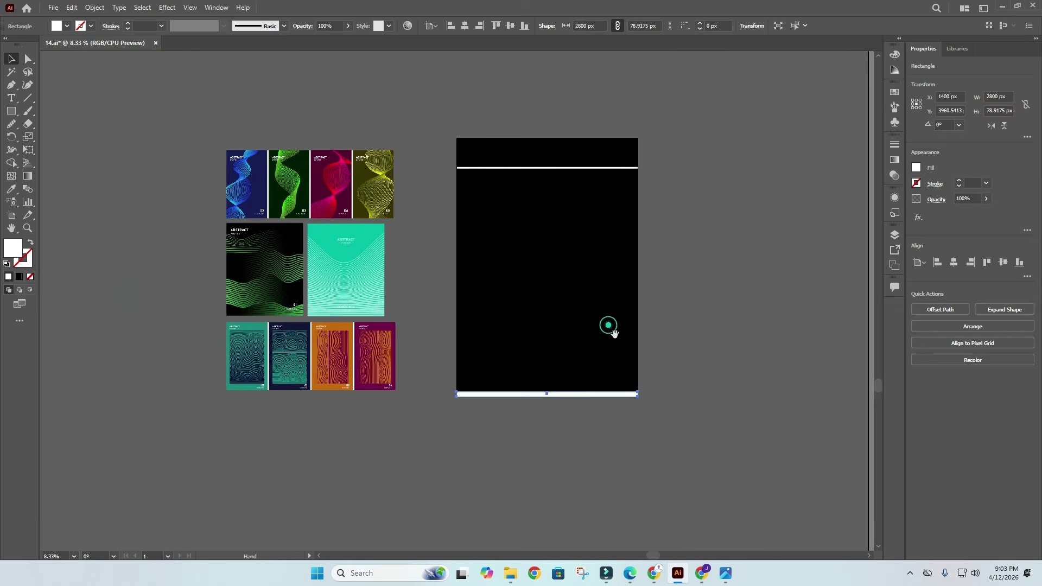
Move the thin upper strip slightly down on the artboard
left_click(684, 282)
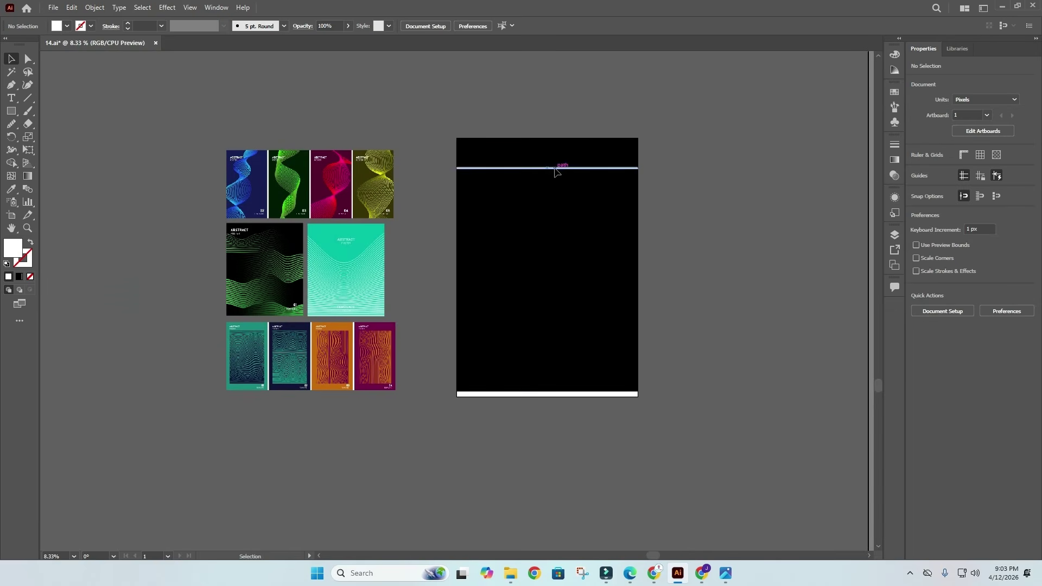
left_click_drag(554, 167, 555, 174)
left_click(685, 170)
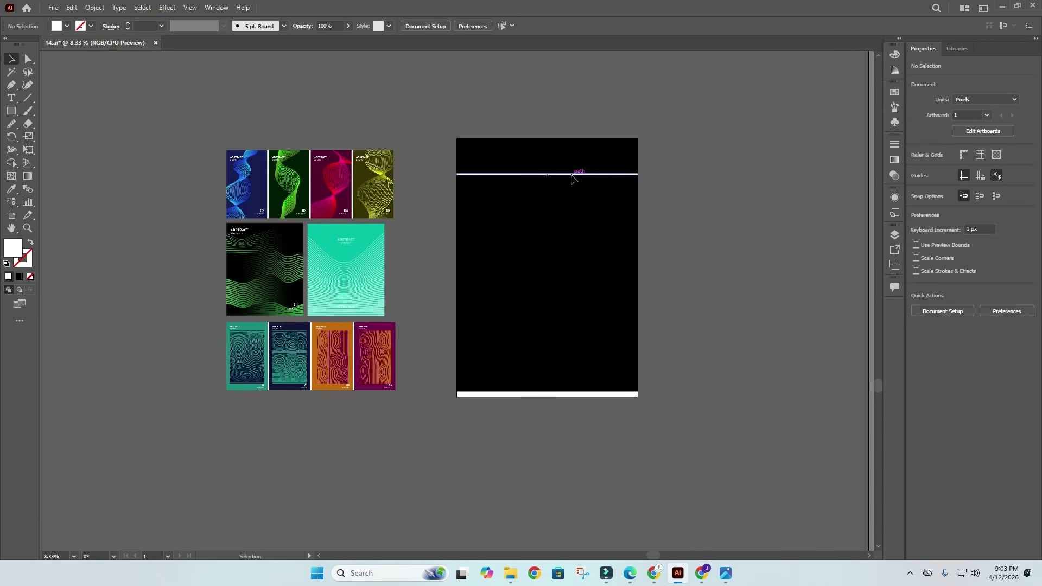
Select the thin upper strip and the thick bottom strip and make a blend between them
left_click(570, 174)
left_click(535, 391, "shift")
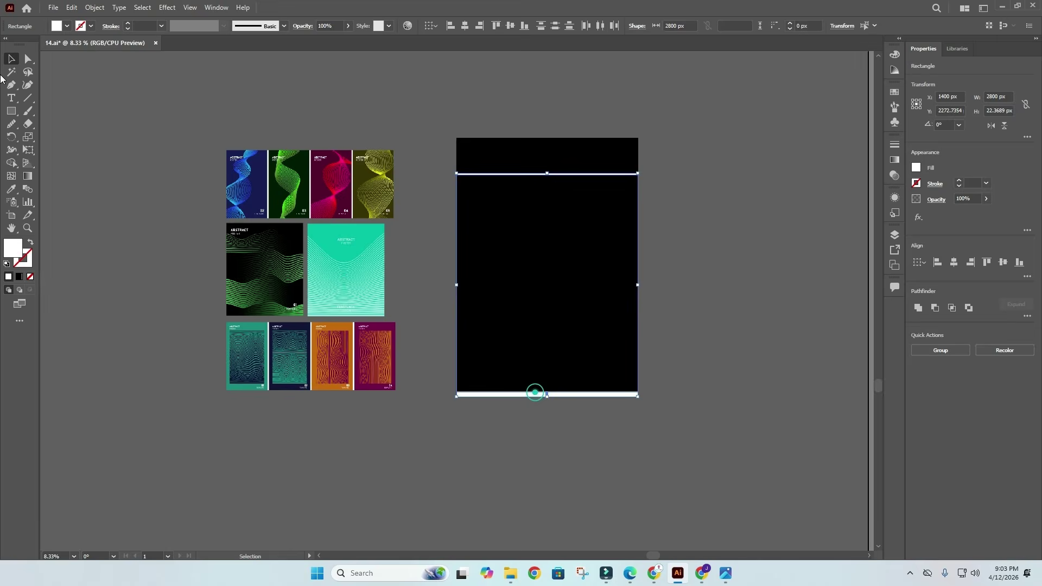
left_click(95, 7)
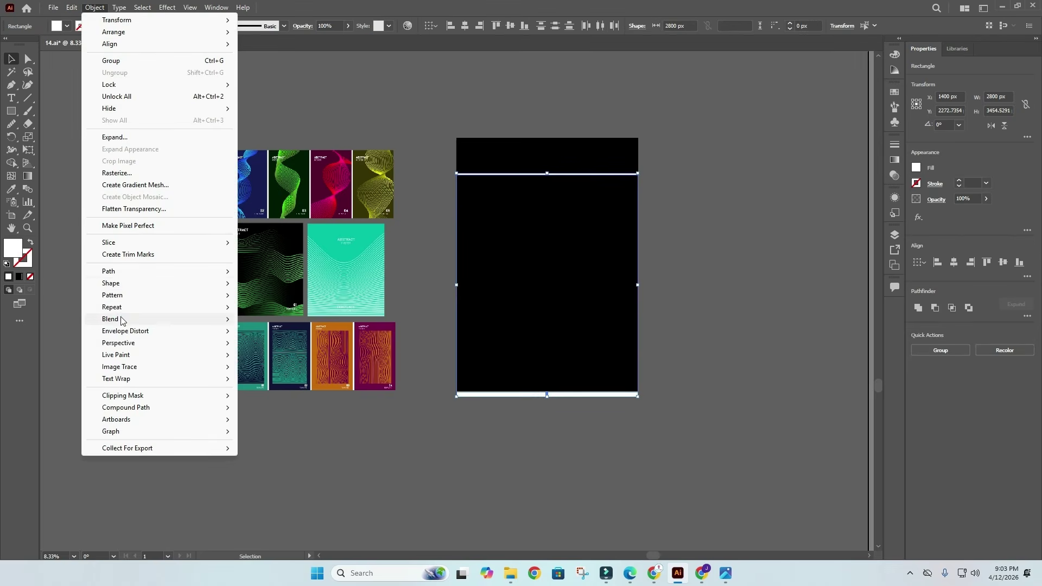
mouse_move(116, 319)
left_click(277, 321)
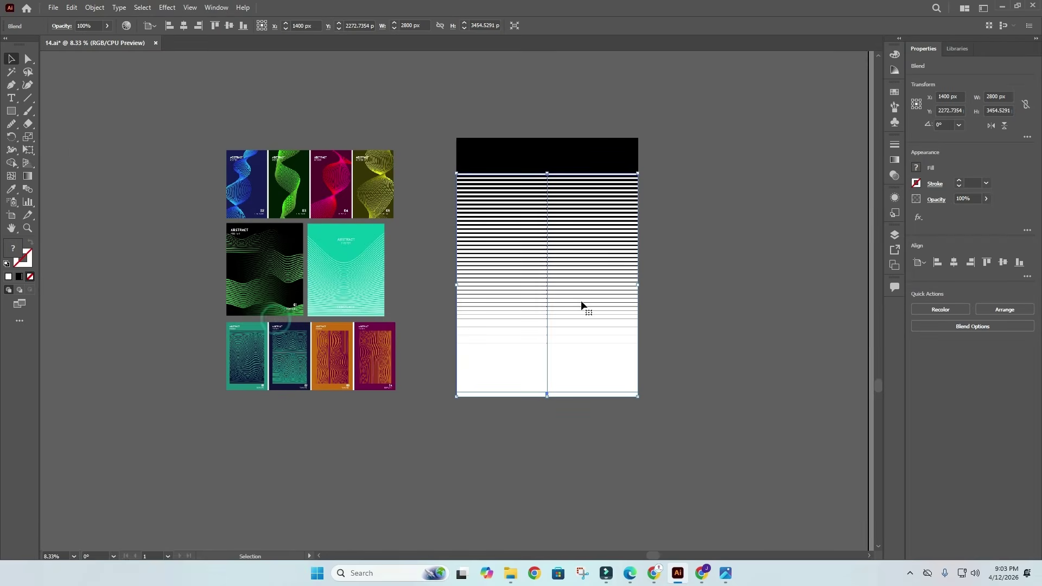
Reduce the blend's Specified Steps spacing to about 36 so that gaps separate all the stripes, and apply it
double_click(29, 194)
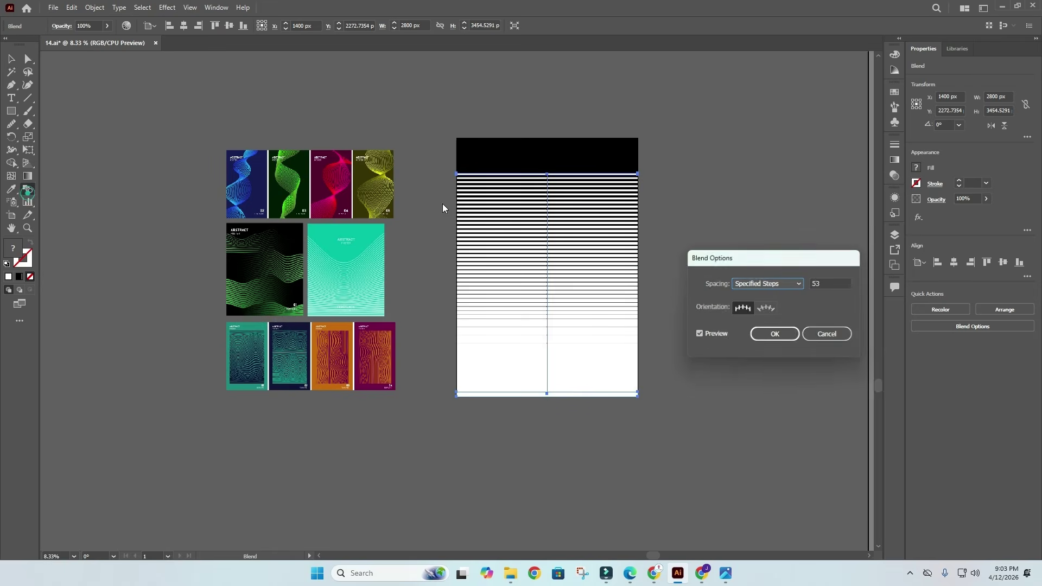
left_click(832, 280)
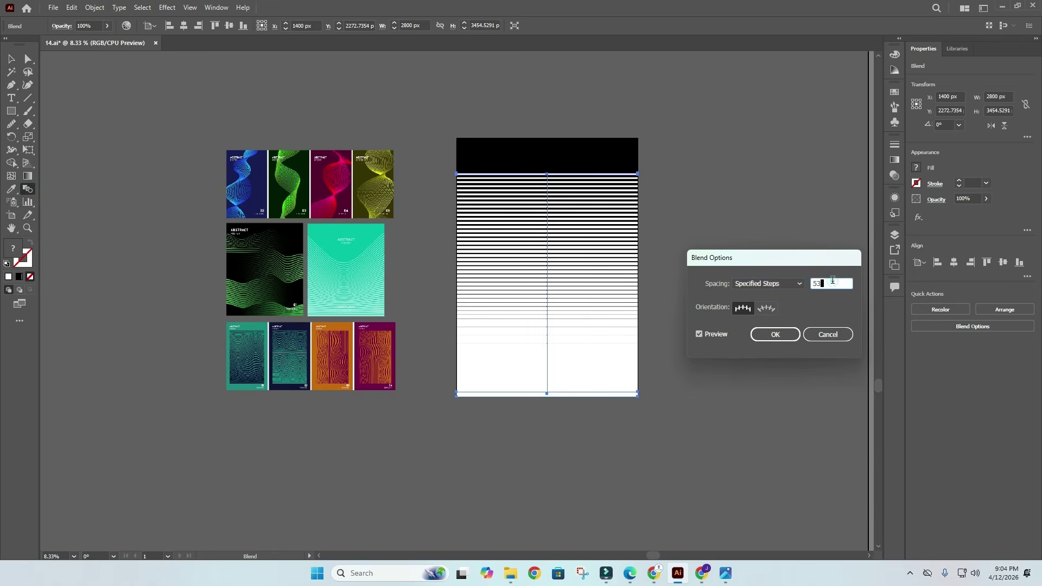
scroll(832, 280, "down", 15)
scroll(833, 280, "down", 1)
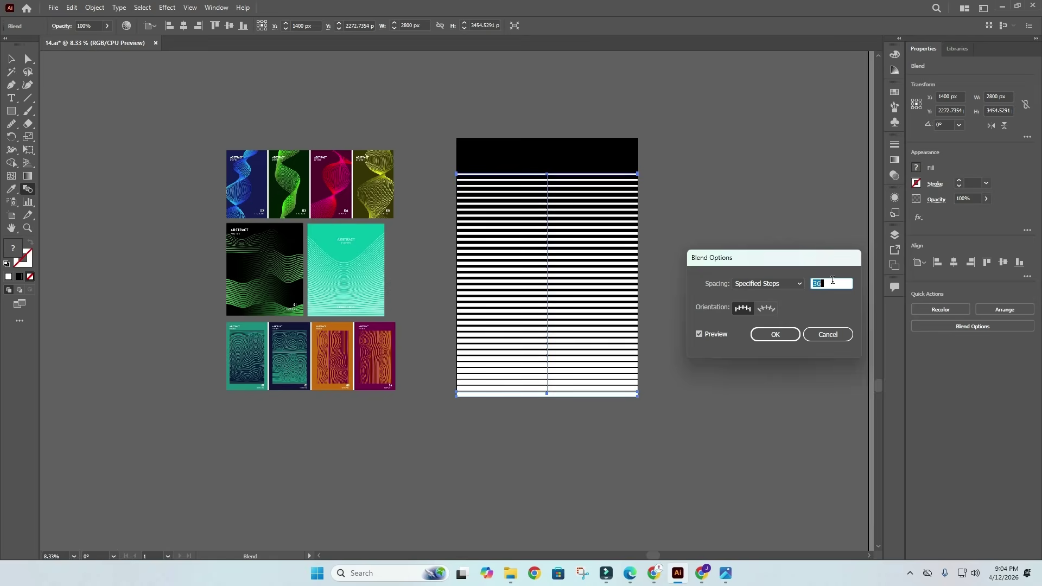
scroll(832, 279, "down", 1)
left_click(779, 335)
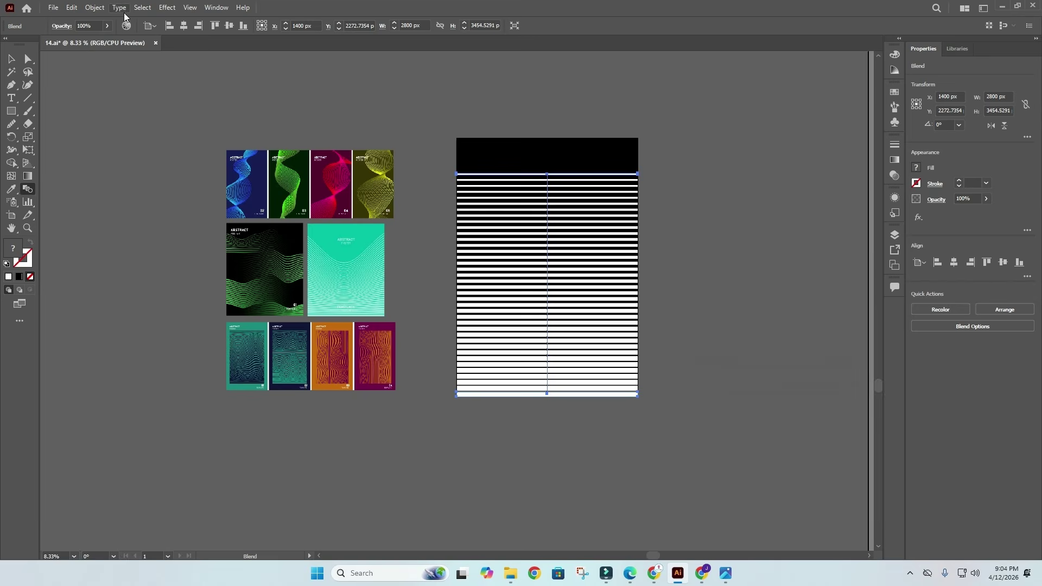
Make an envelope distort mesh with 4 rows and 5 columns on the stripe blend
left_click(100, 11)
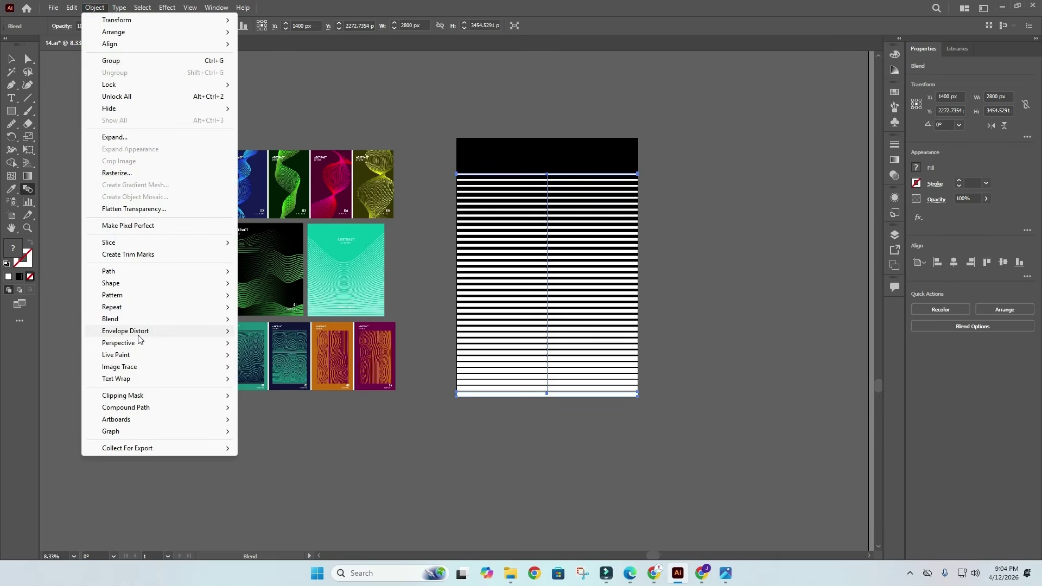
mouse_move(142, 336)
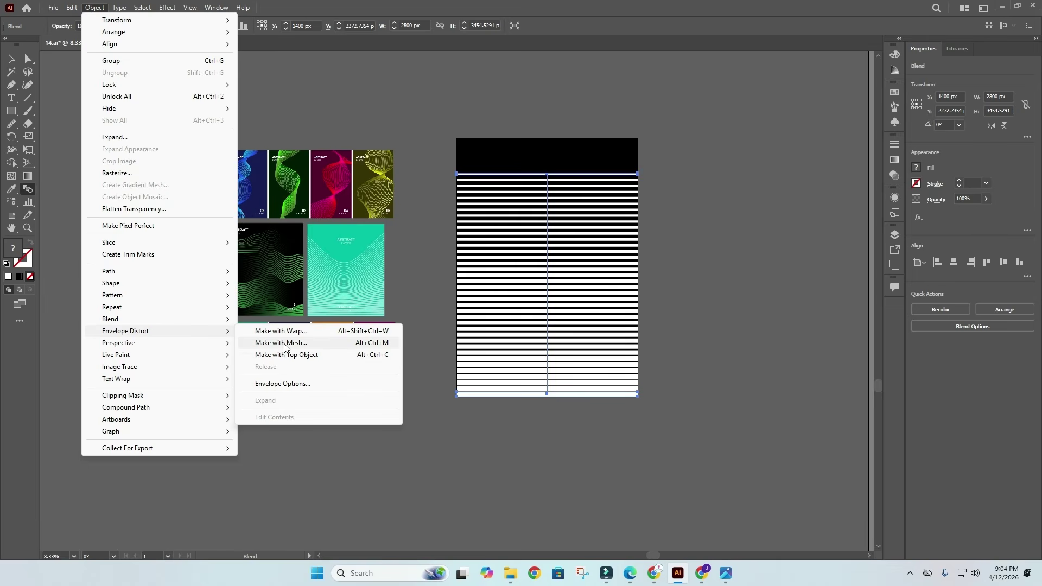
left_click(301, 343)
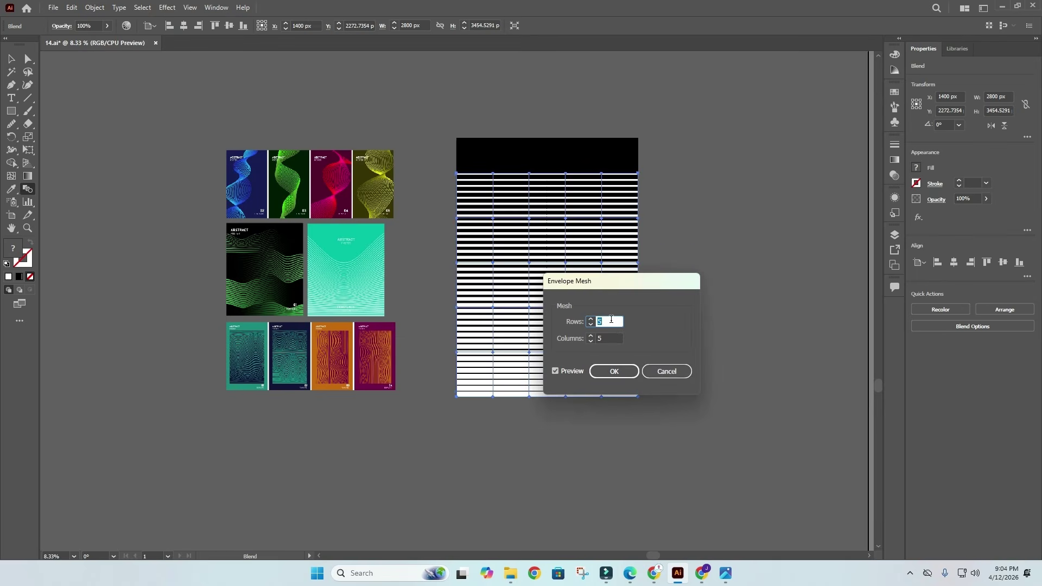
key("Down")
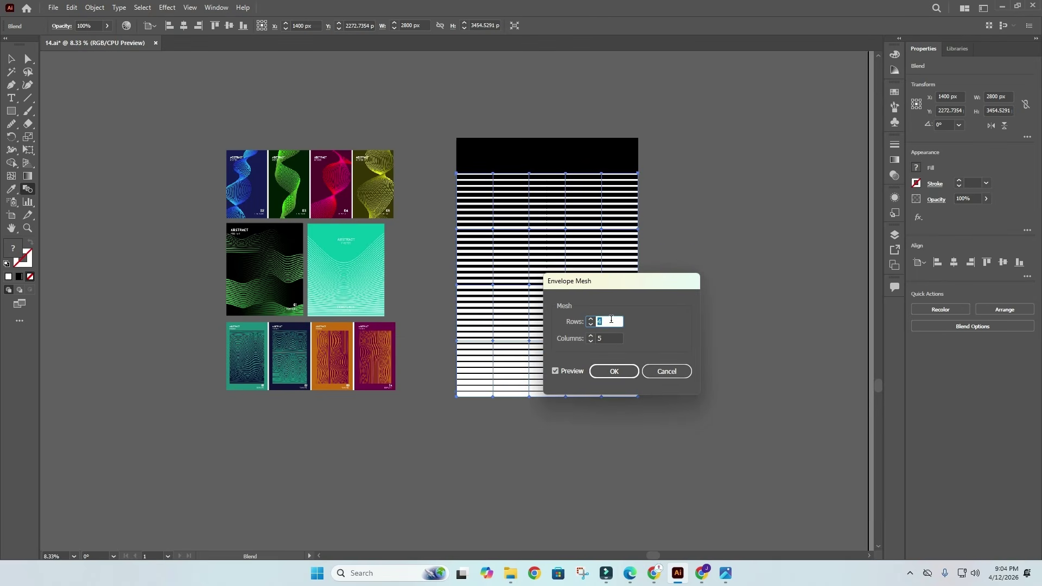
left_click(614, 371)
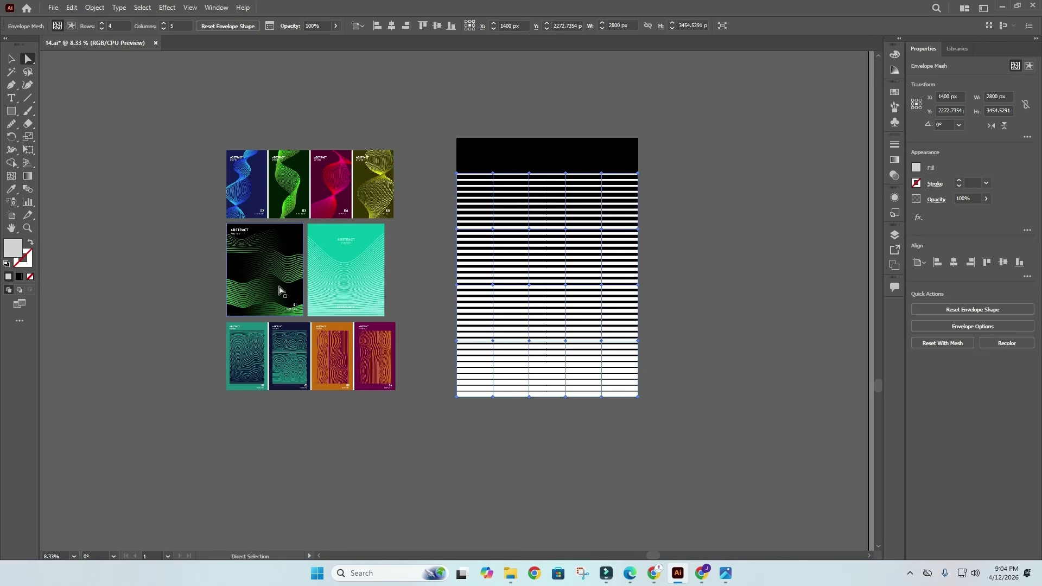
Shift individual mesh points up and down across the grid so the stripes bend into alternating crests and dips
scroll(261, 255, "up", 3)
scroll(333, 204, "down", 2)
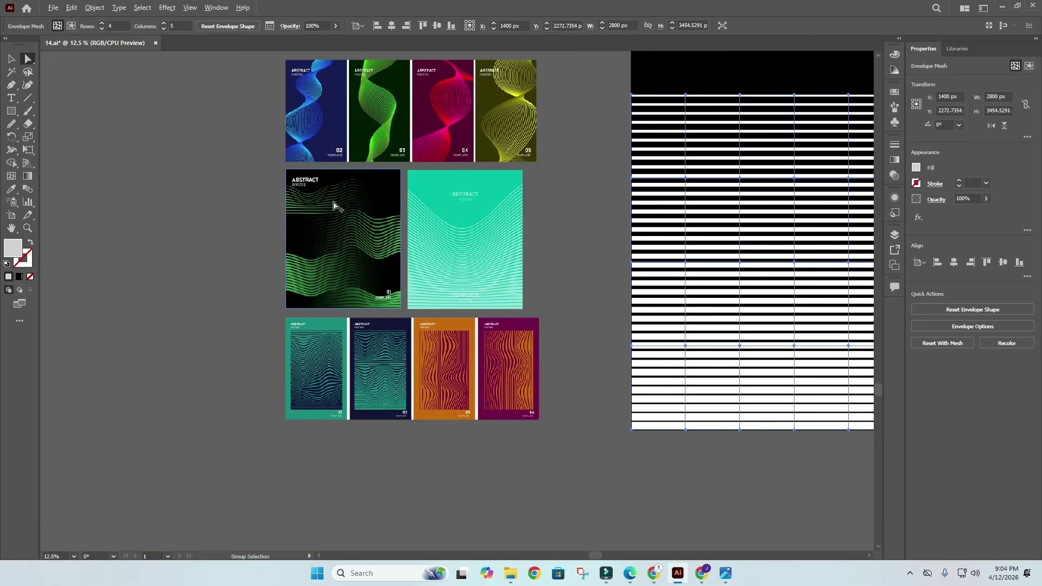
scroll(353, 206, "right", 5)
scroll(353, 206, "up", 1)
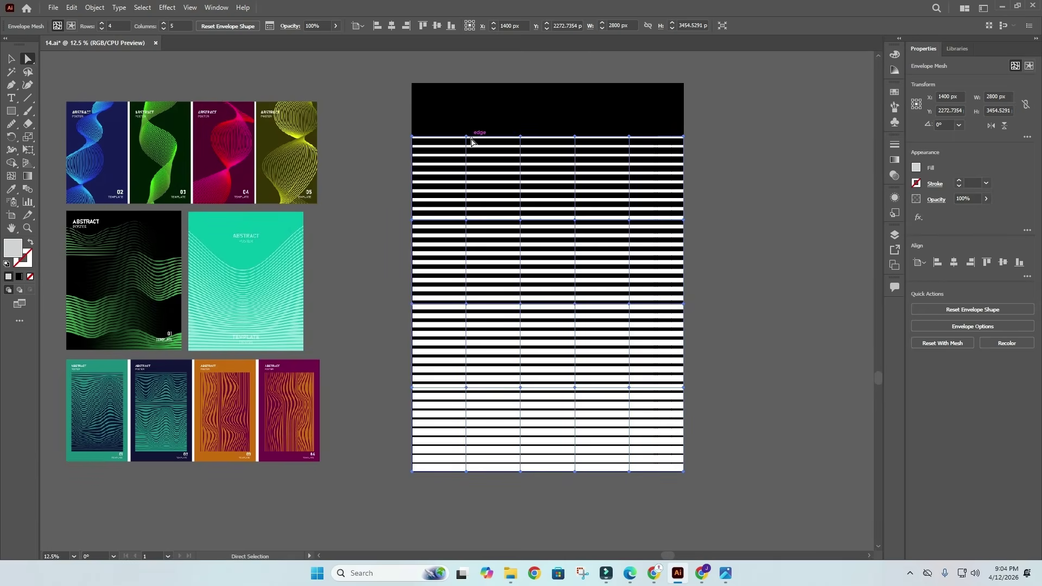
left_click(466, 137)
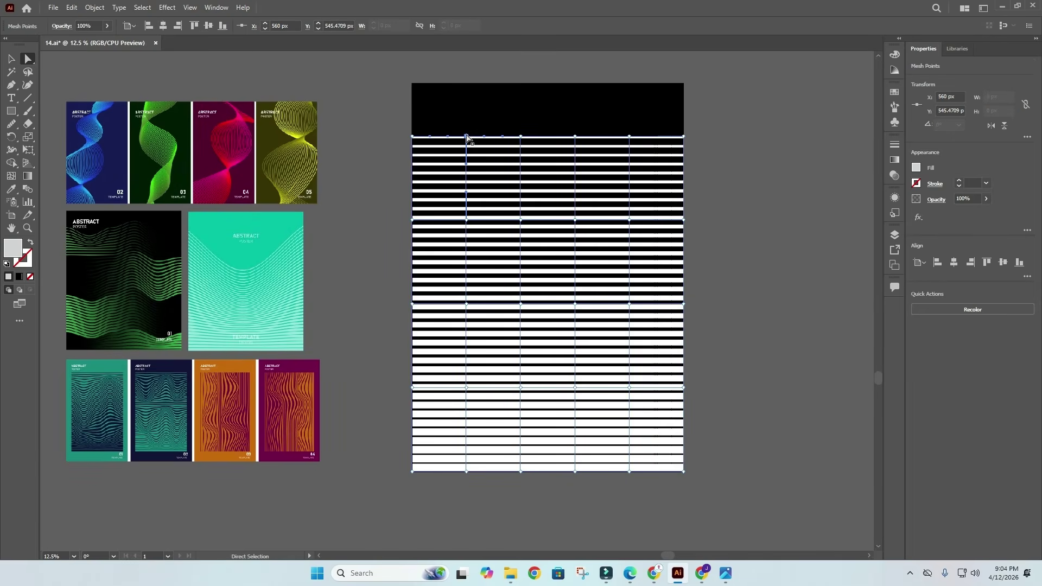
left_click_drag(467, 137, 467, 163)
left_click_drag(628, 223, 628, 185)
left_click_drag(466, 305, 472, 270)
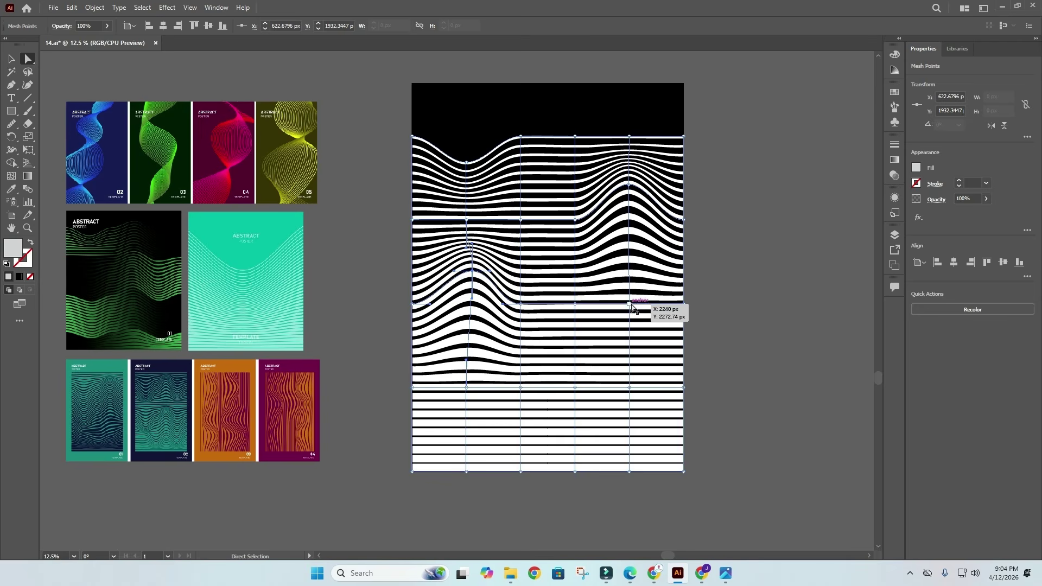
left_click_drag(629, 303, 629, 352)
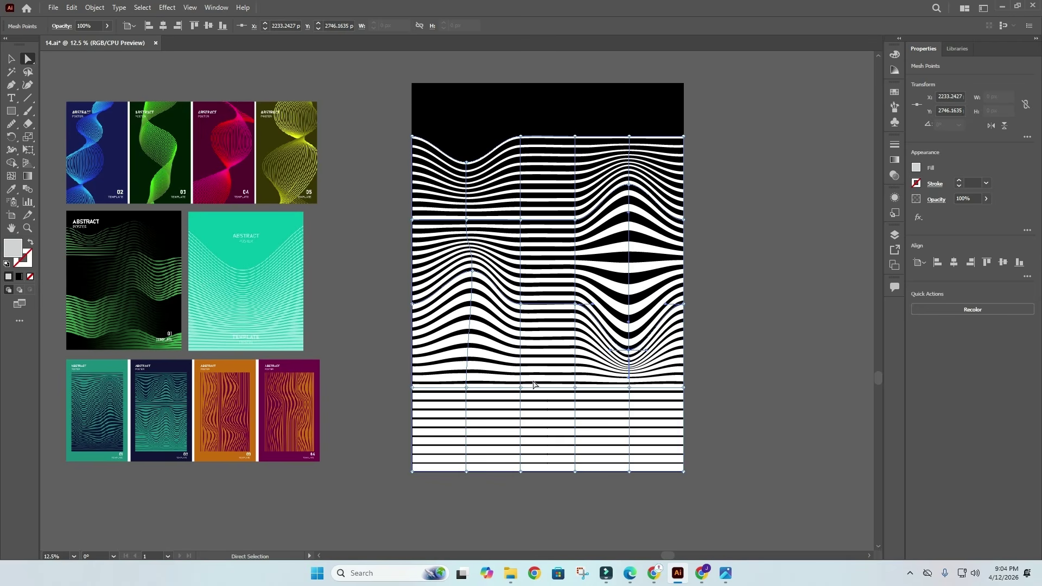
left_click_drag(521, 386, 521, 361)
key("v")
key("ctrl+shift+a")
Expand the distorted stripe envelope with Object and Fill enabled
left_click(498, 167)
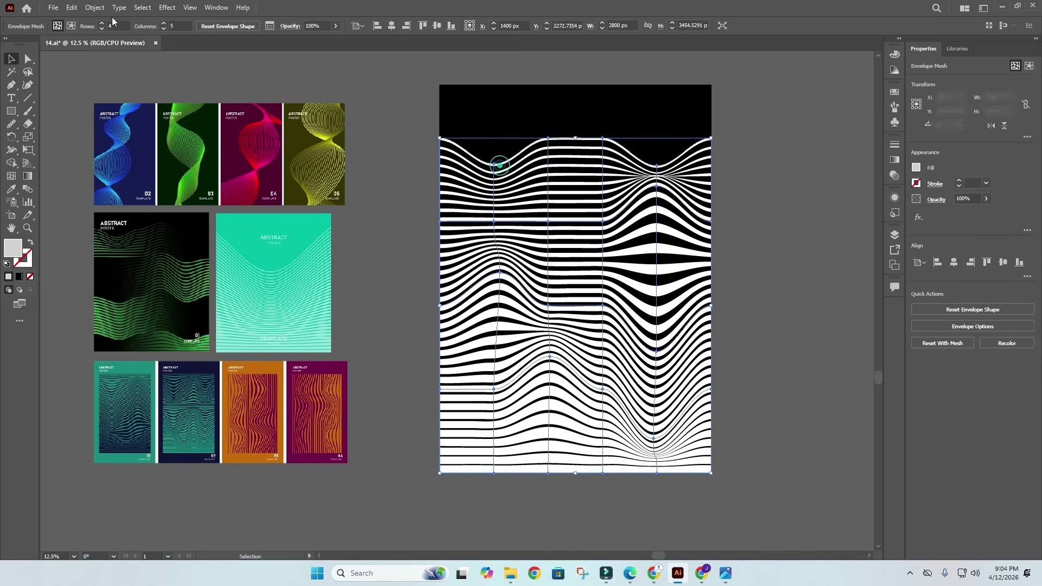
left_click(95, 7)
left_click(135, 137)
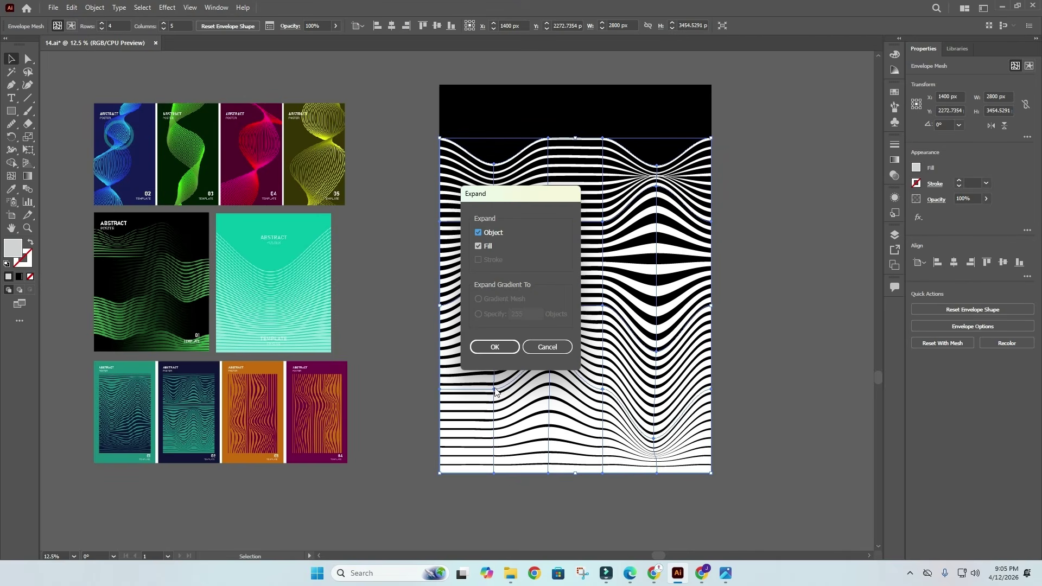
left_click(493, 348)
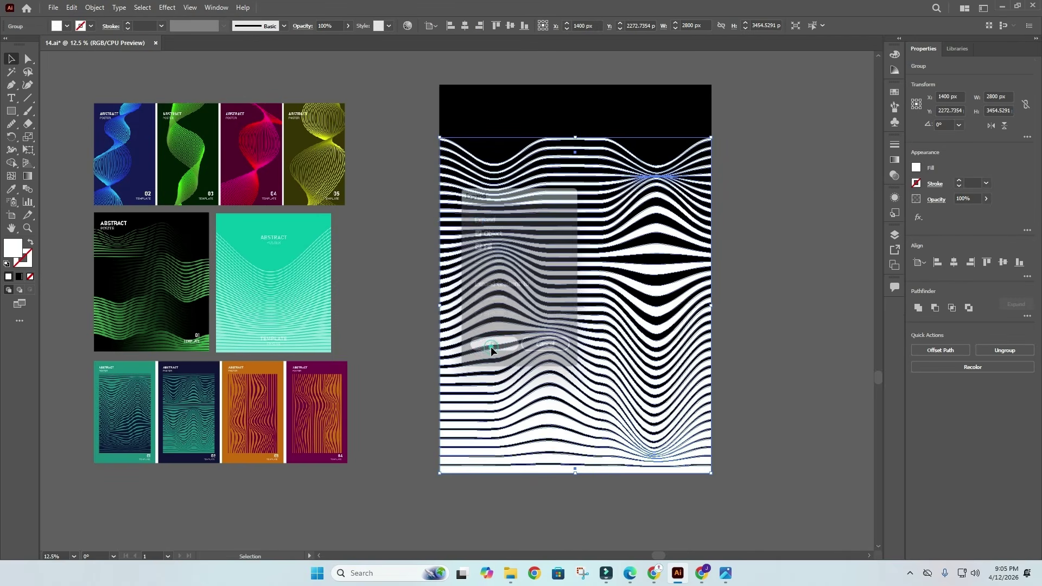
Ungroup the expanded wavy stripes twice so that each stripe is a separate path
left_click(778, 196)
left_click(645, 179)
right_click(640, 180)
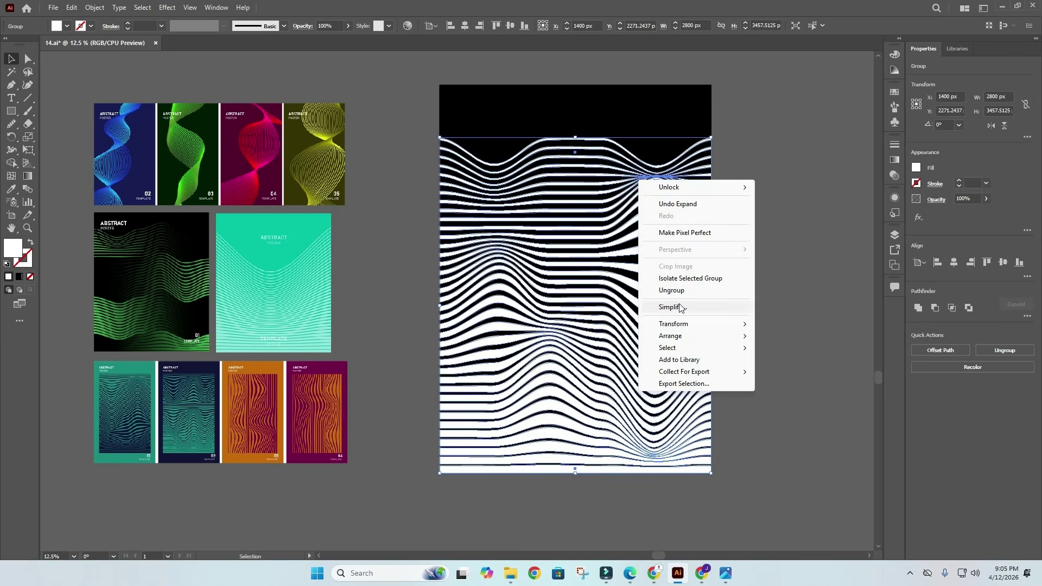
left_click(678, 295)
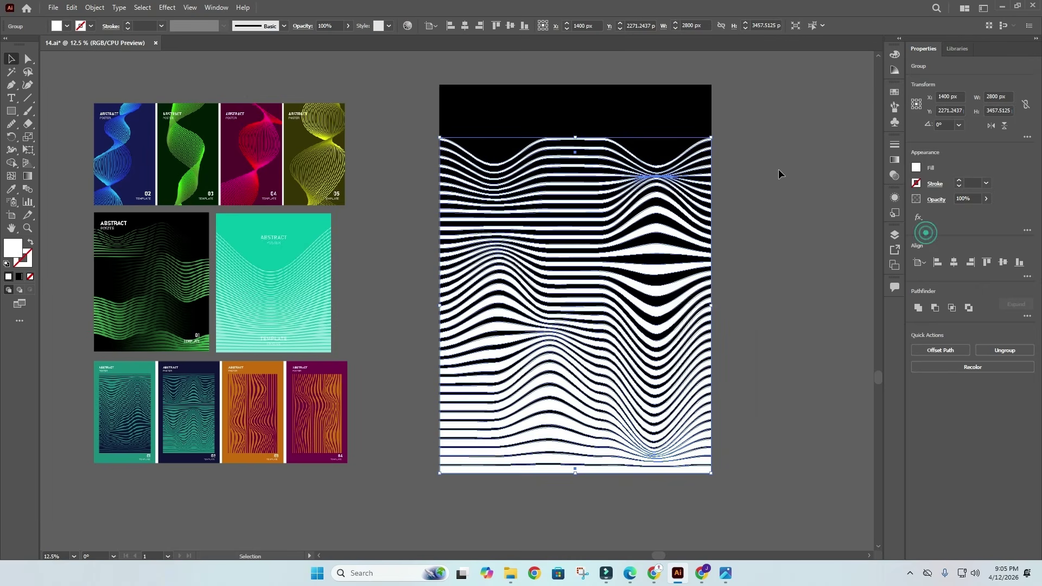
left_click(763, 152)
left_click_drag(750, 117, 681, 197)
right_click(585, 233)
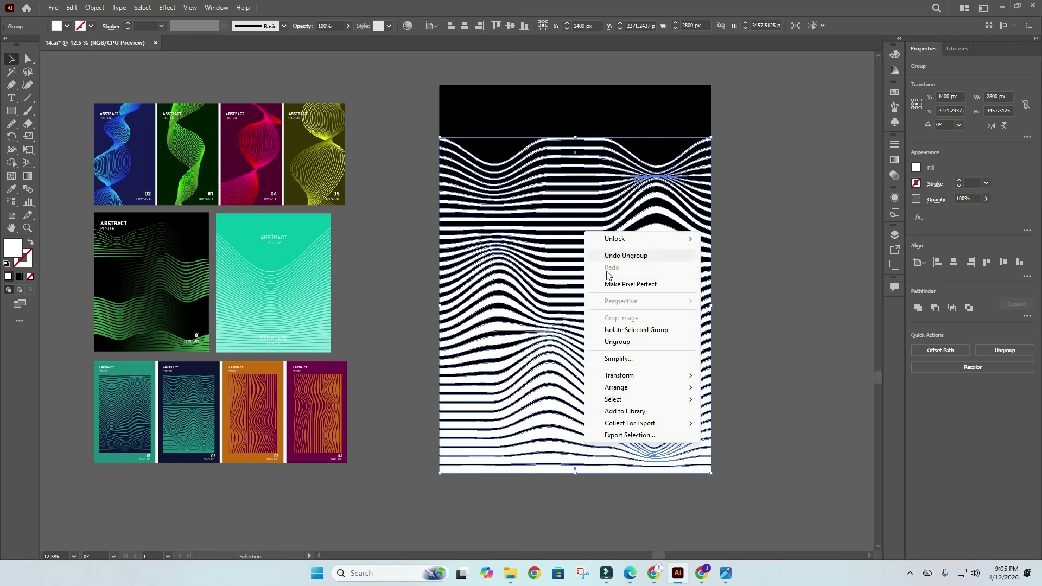
left_click(616, 342)
Select the upper wavy stripes and try moving them slightly upward, apart from the rest
left_click(815, 250)
left_click_drag(695, 248, 695, 248)
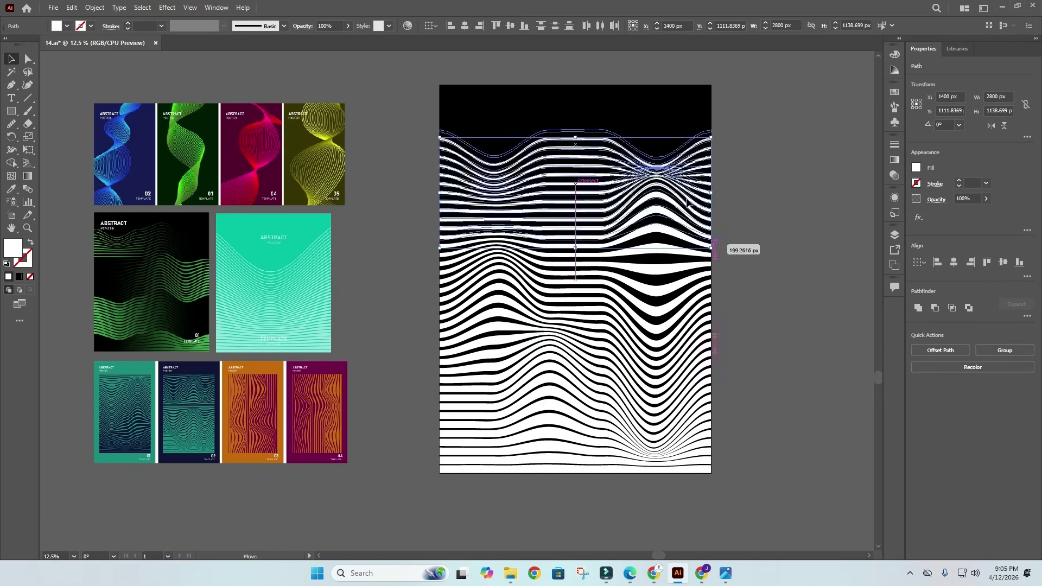
left_click(776, 195)
left_click_drag(774, 193, 775, 207)
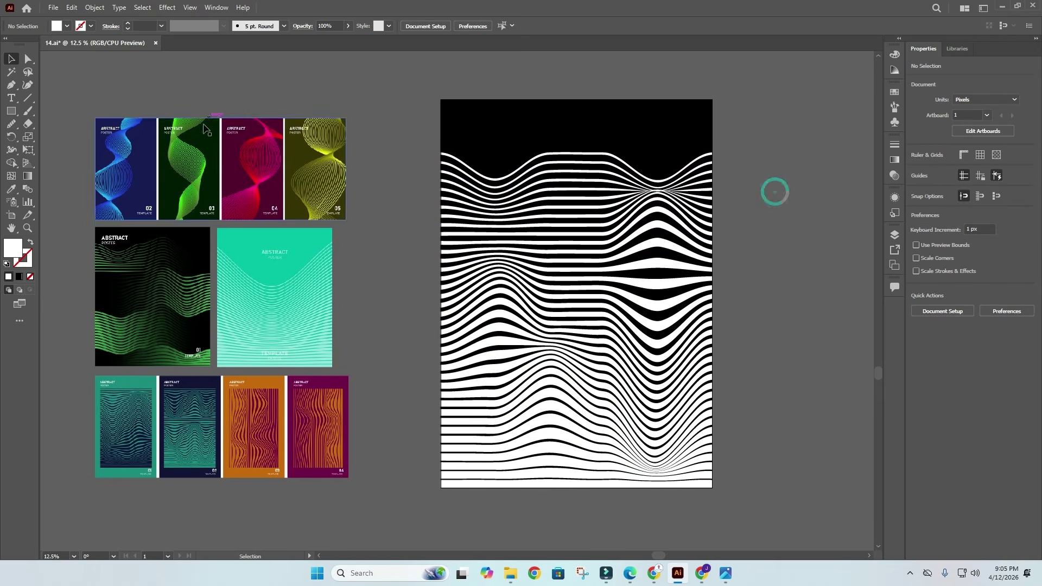
Draw a rectangle about 822 × 302 px above the reference posters and fill it with a linear gradient starting in black, #000000
left_click(10, 111)
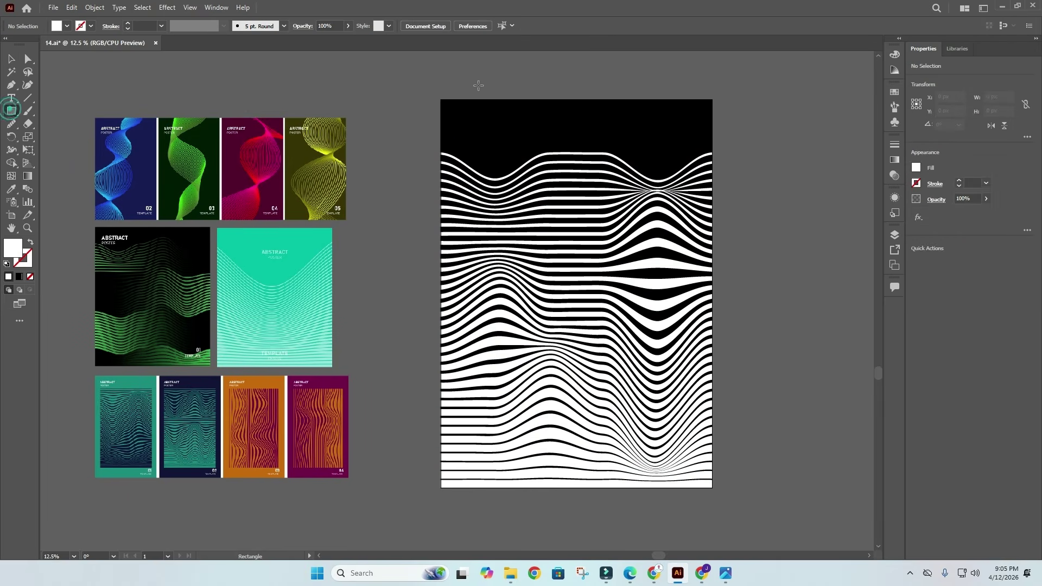
left_click_drag(328, 72, 409, 101)
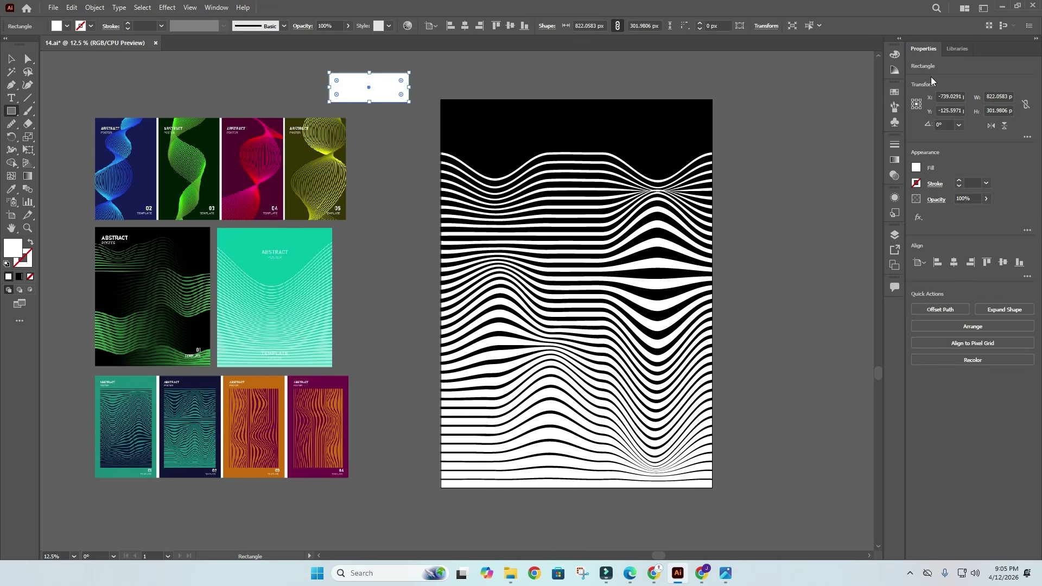
left_click(895, 160)
left_click(812, 217)
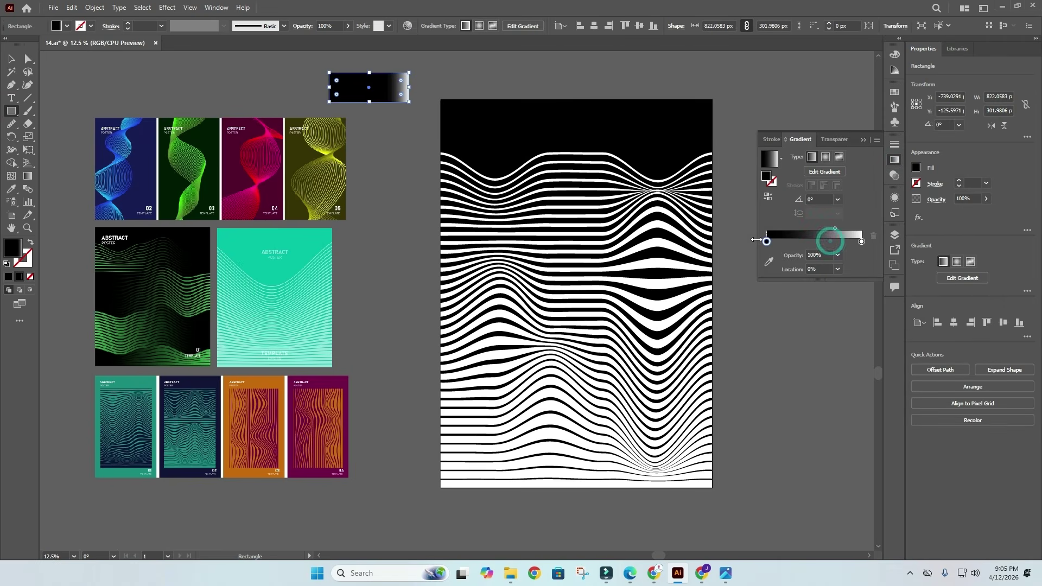
left_click_drag(831, 242, 766, 241)
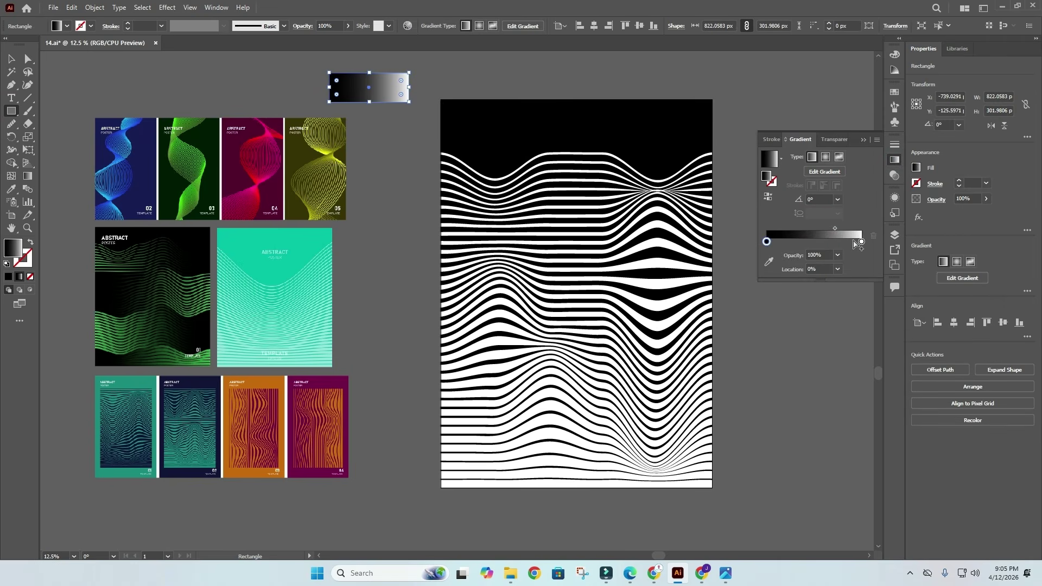
left_click(769, 263)
double_click(13, 248)
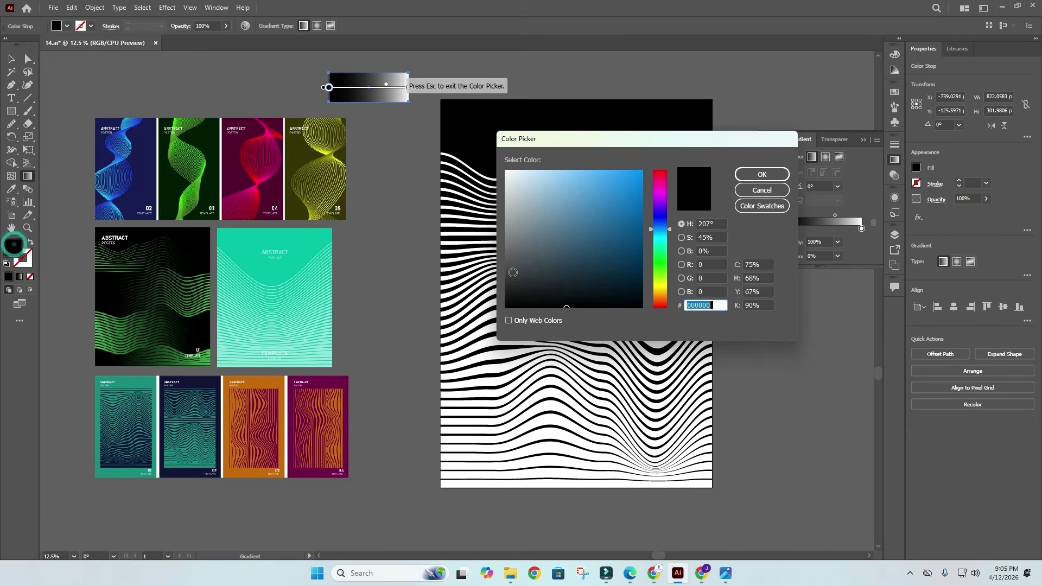
left_click(767, 178)
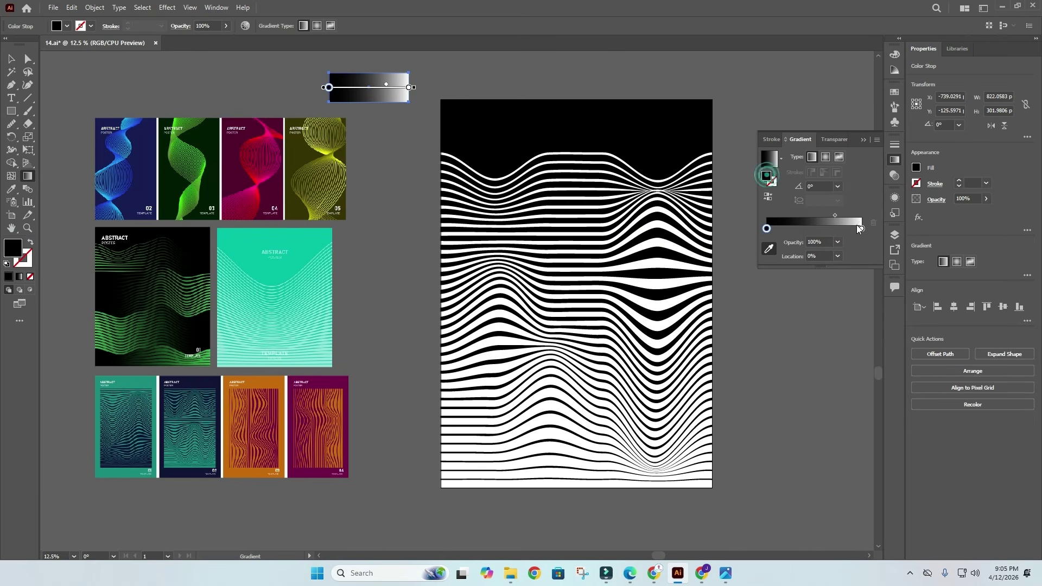
Set the gradient rectangle's end color stop to bright cyan-blue, #00C3FF, and deselect the rectangle
left_click(861, 228)
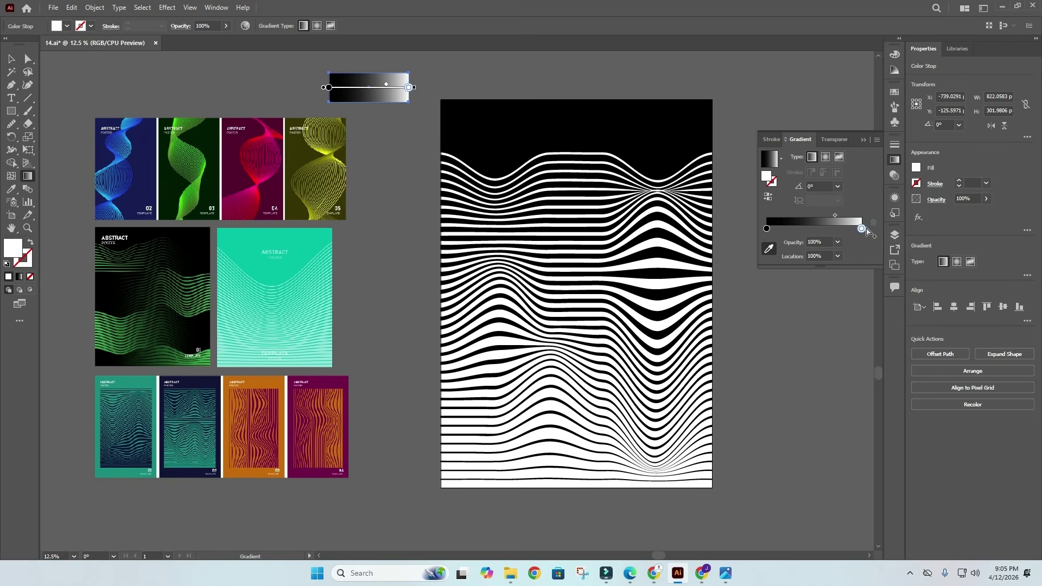
double_click(862, 229)
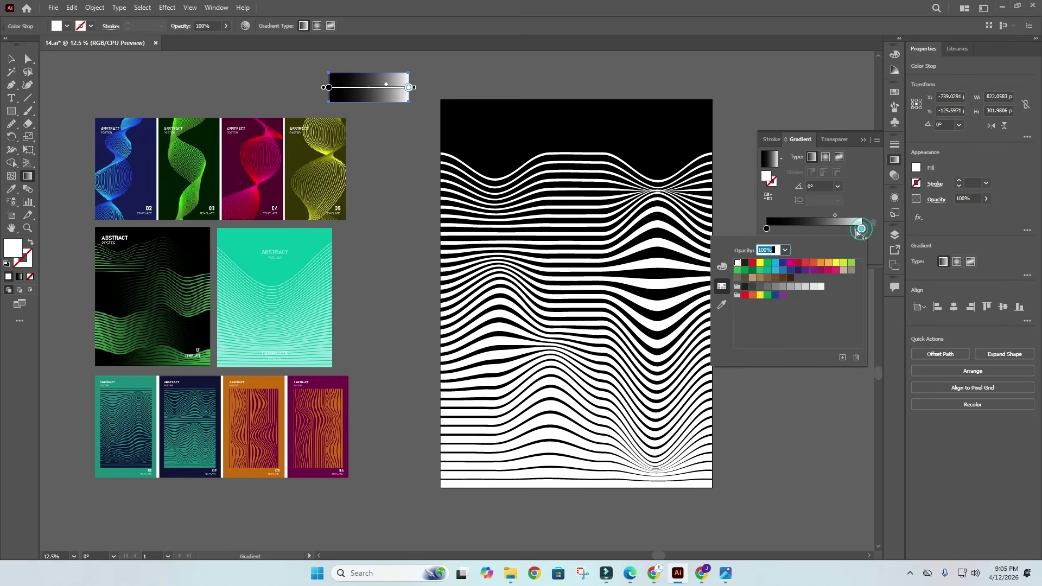
left_click(777, 265)
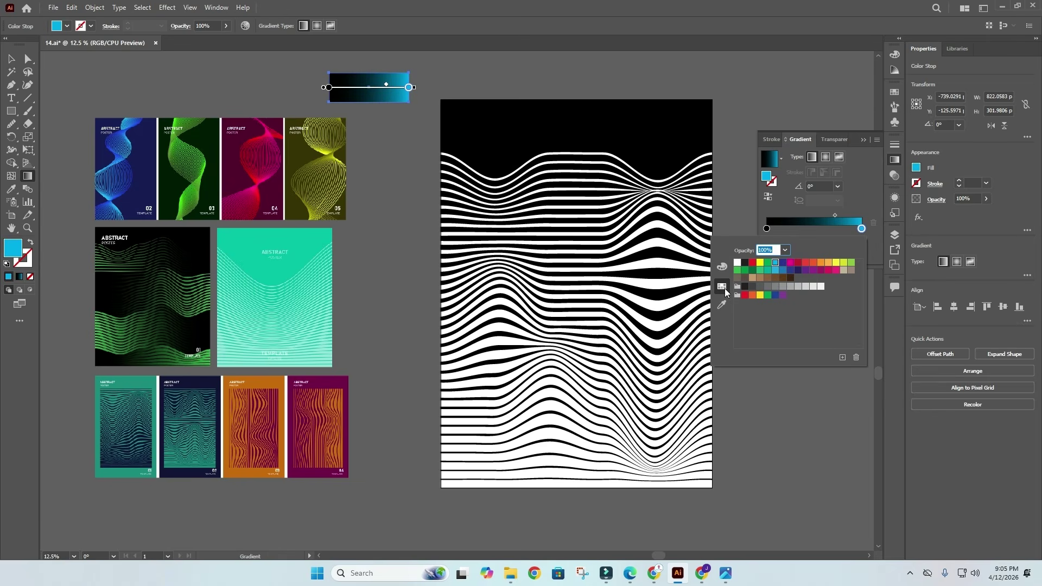
double_click(12, 252)
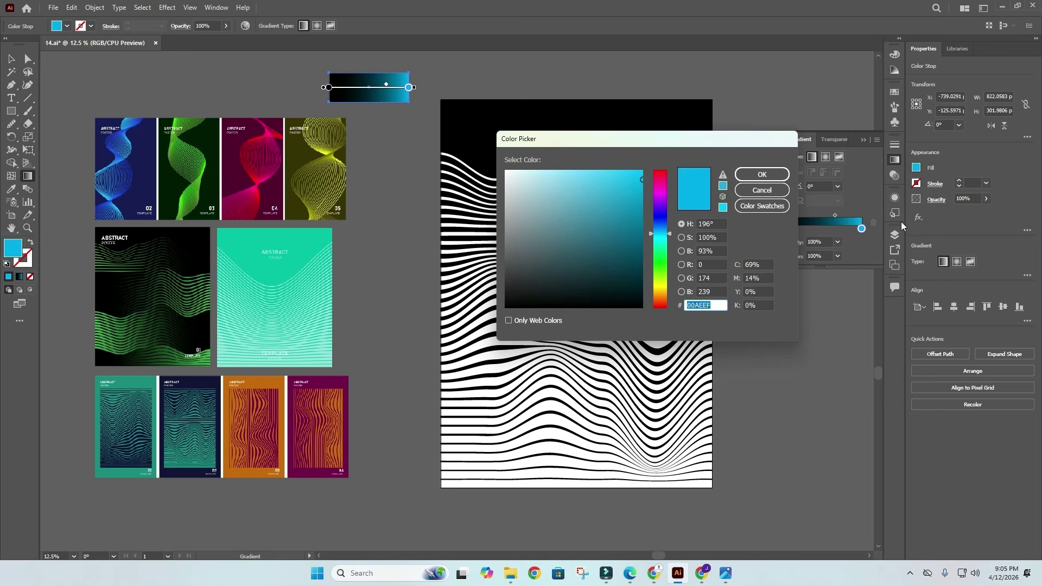
left_click_drag(642, 175, 649, 164)
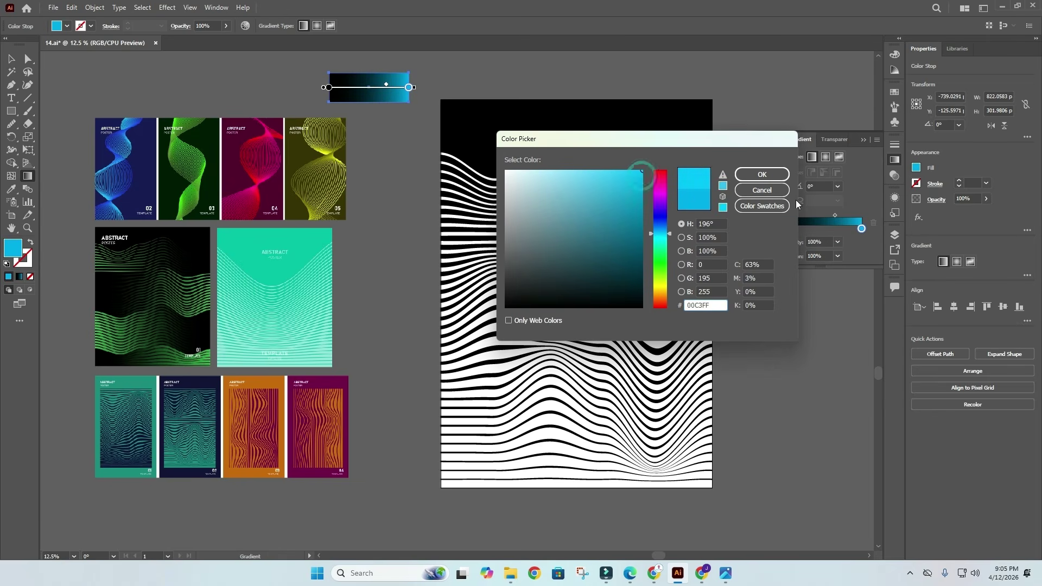
left_click(762, 174)
left_click(8, 57)
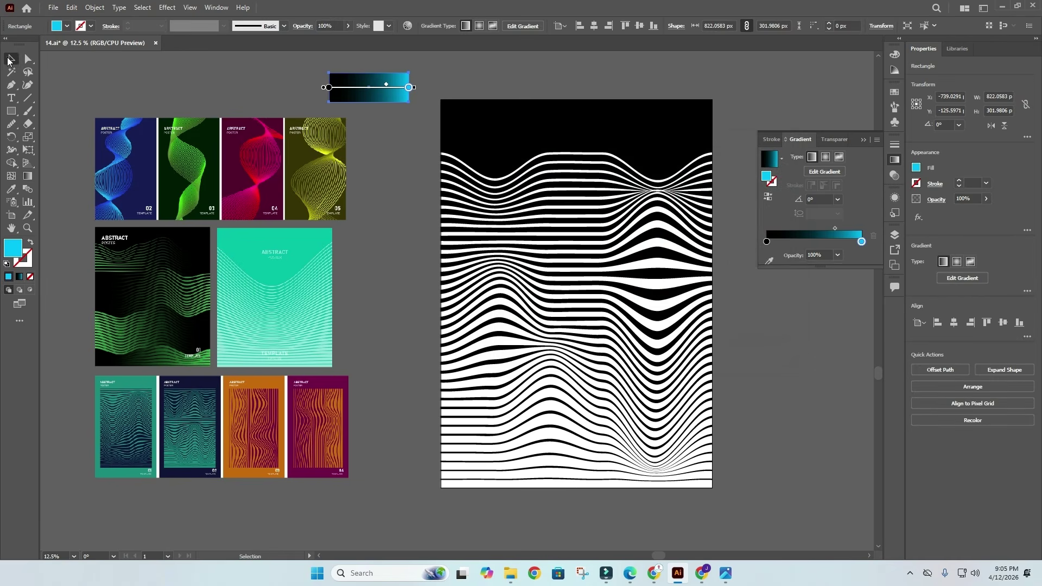
left_click(250, 75)
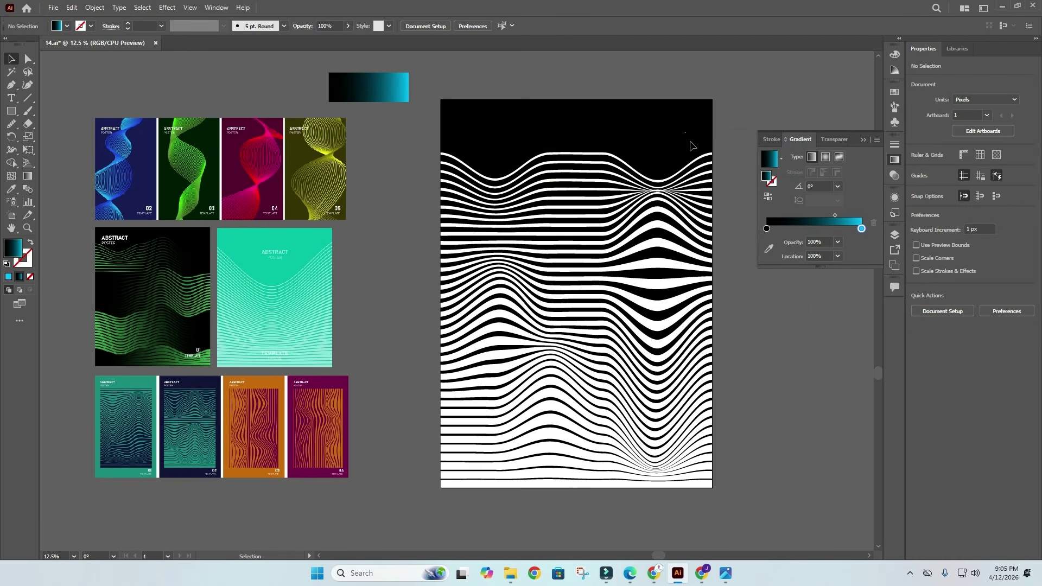
Select the upper band of wavy stripes and apply the rectangle's black-to-blue gradient to them with the Eyedropper
left_click_drag(684, 132, 707, 239)
left_click(10, 189)
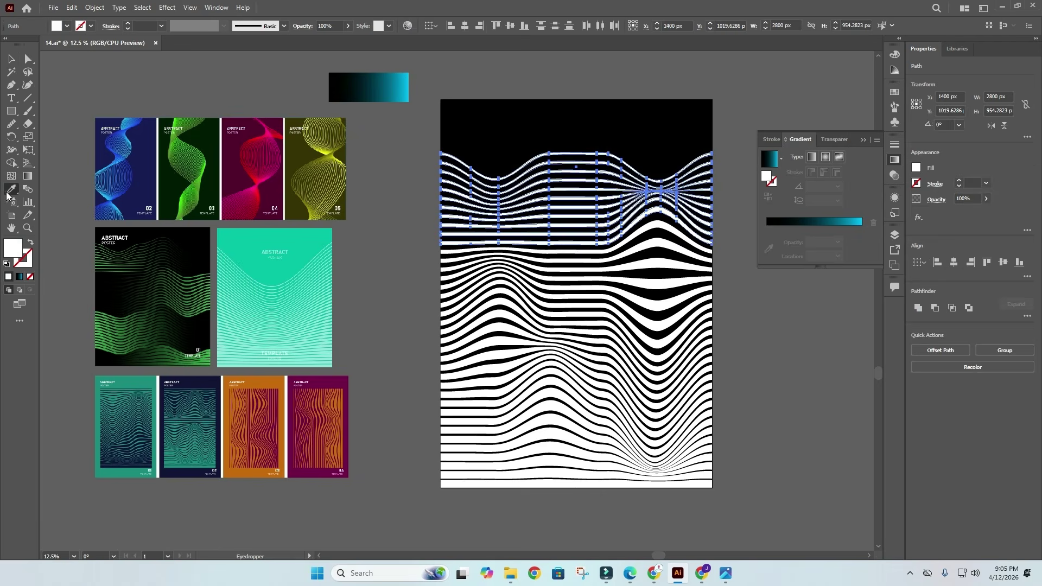
left_click(361, 89)
key("v")
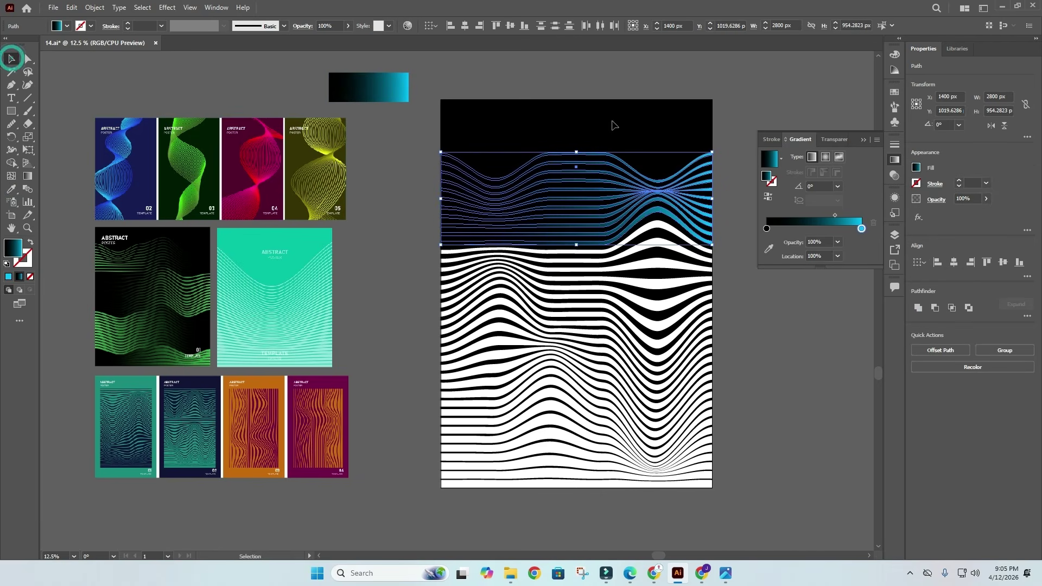
left_click(27, 176)
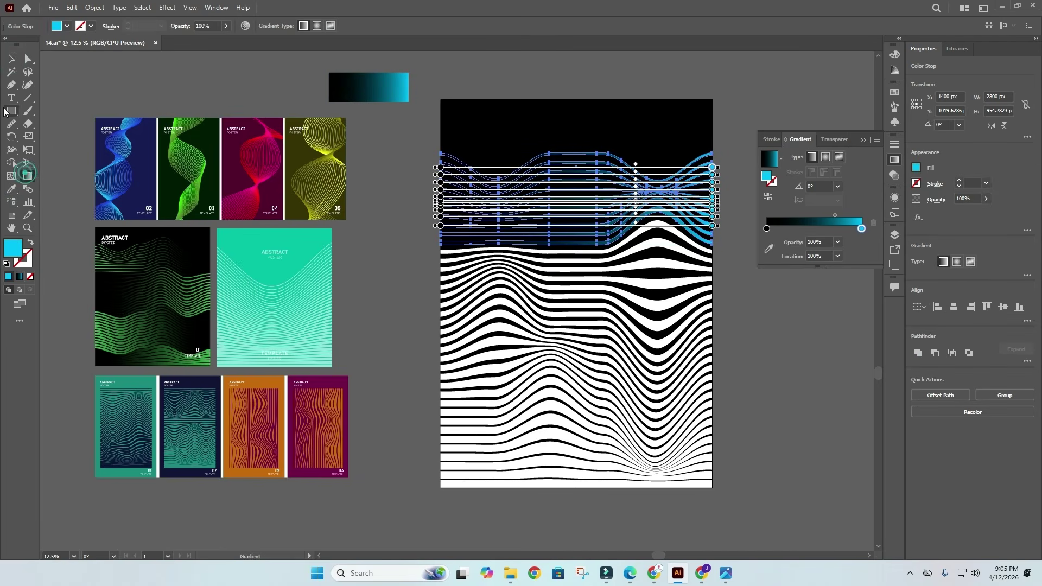
left_click(11, 60)
left_click(112, 76)
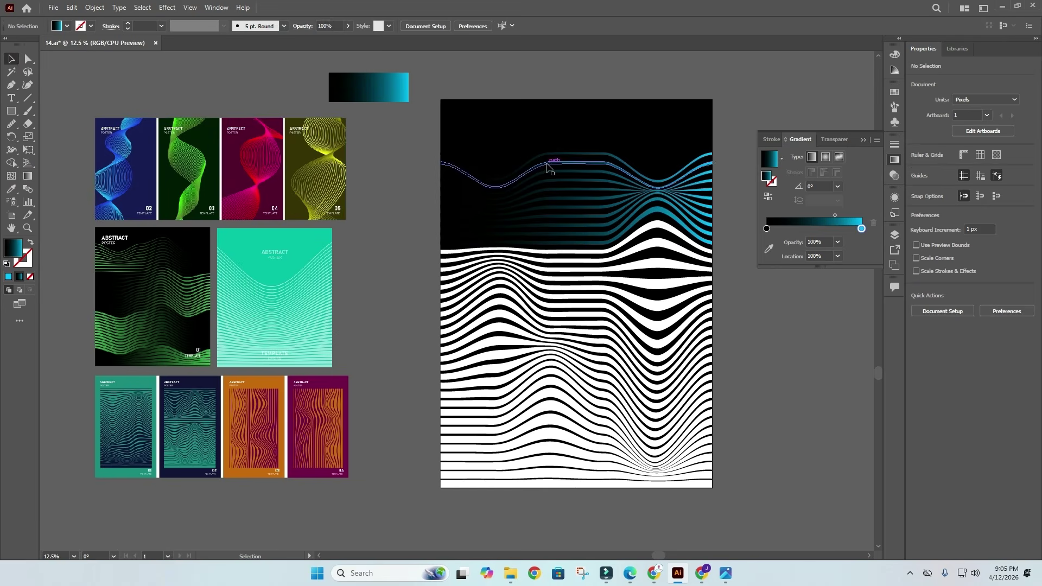
Select the second band of wavy stripes, apply the rectangle's black-to-blue gradient with the Eyedropper, and reverse the gradient
scroll(547, 163, "right", 2)
left_click(529, 135)
left_click(393, 244)
left_click_drag(410, 255, 413, 338)
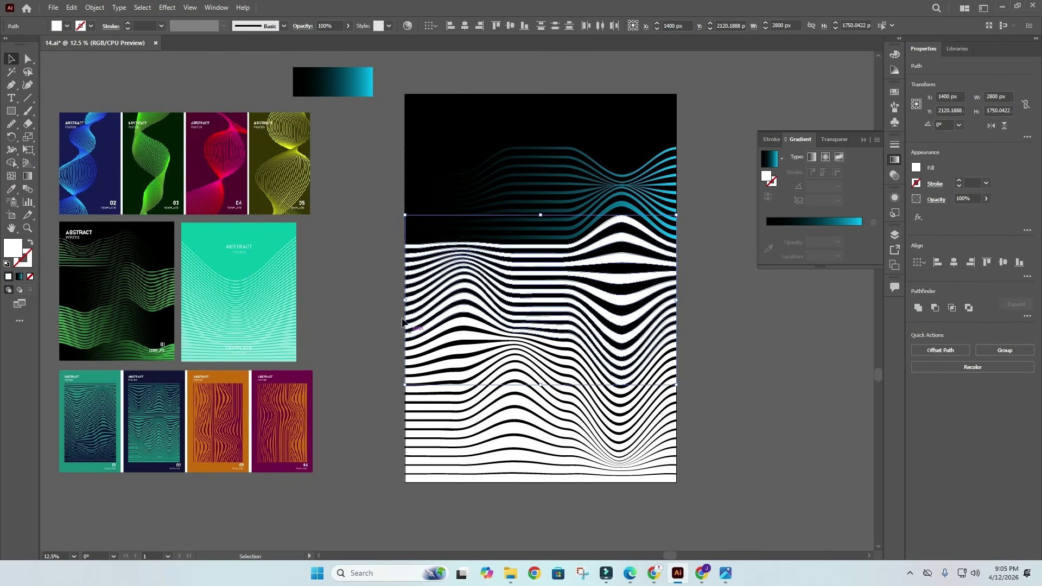
left_click(344, 72)
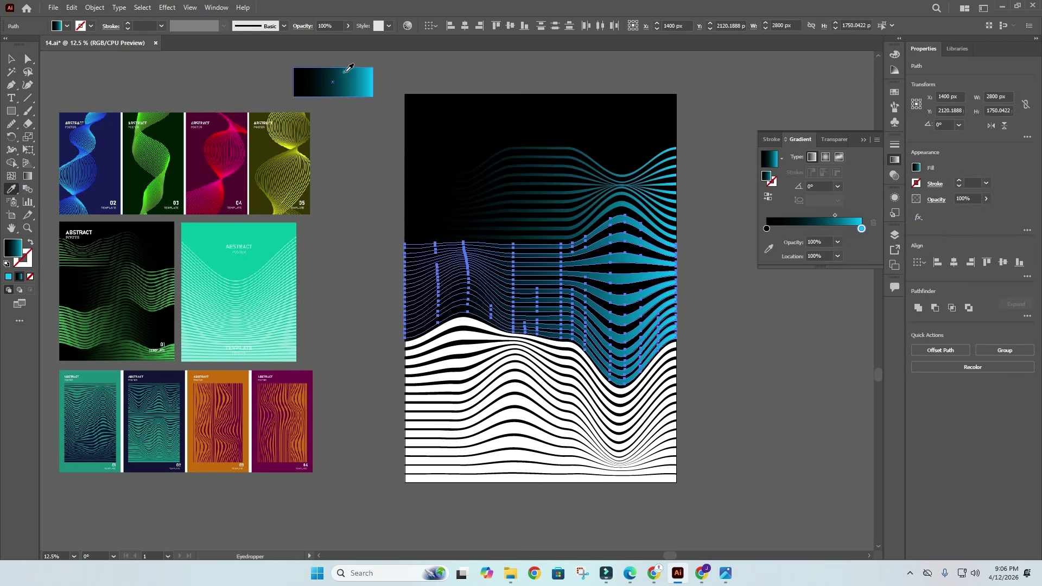
left_click(768, 197)
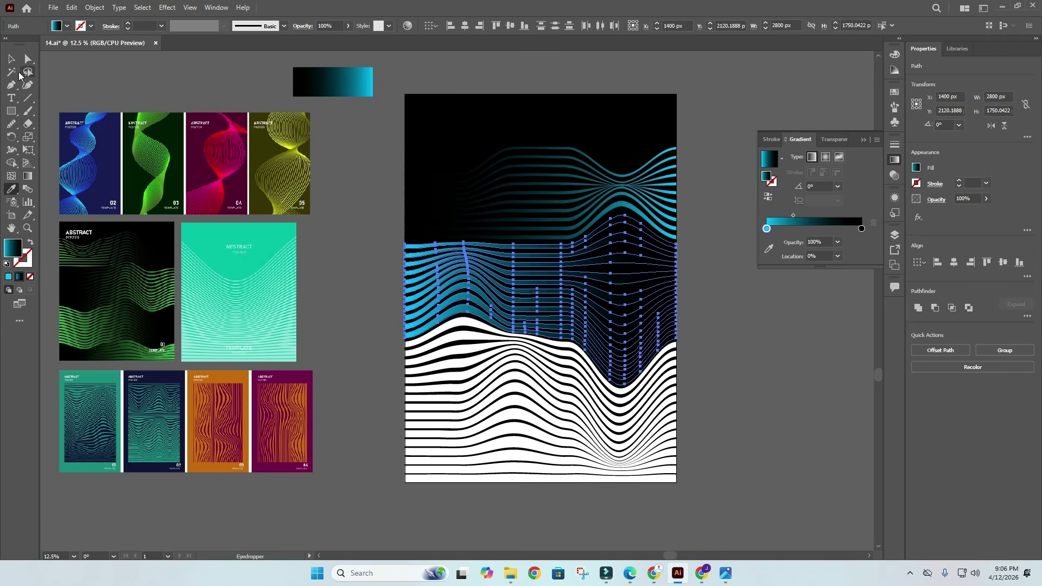
left_click(12, 59)
left_click(83, 64)
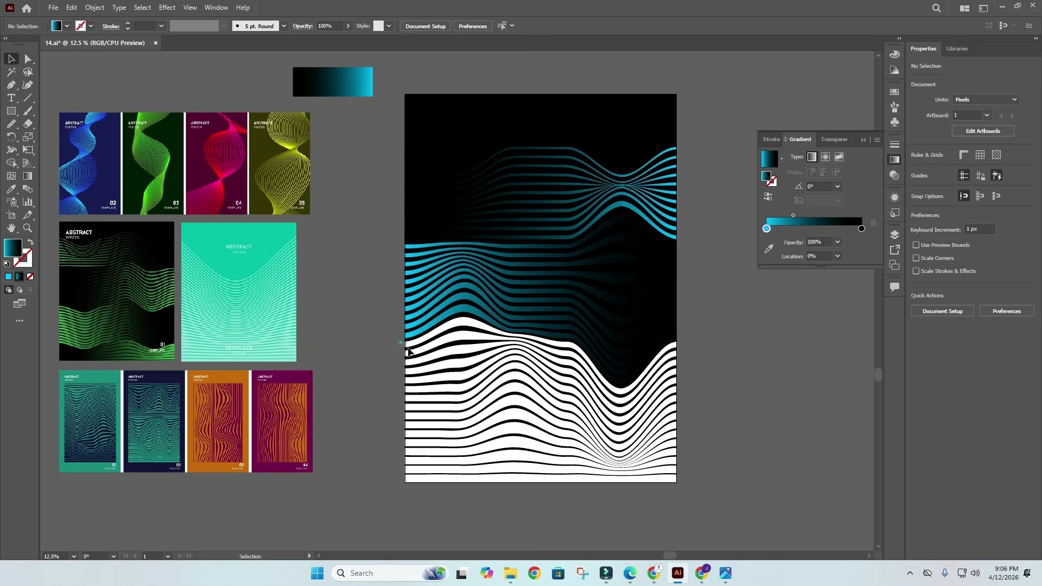
Select the third band of wavy stripes and apply the black-to-blue gradient to it with the Eyedropper
left_click_drag(406, 344, 414, 420)
left_click(11, 189)
left_click(338, 78)
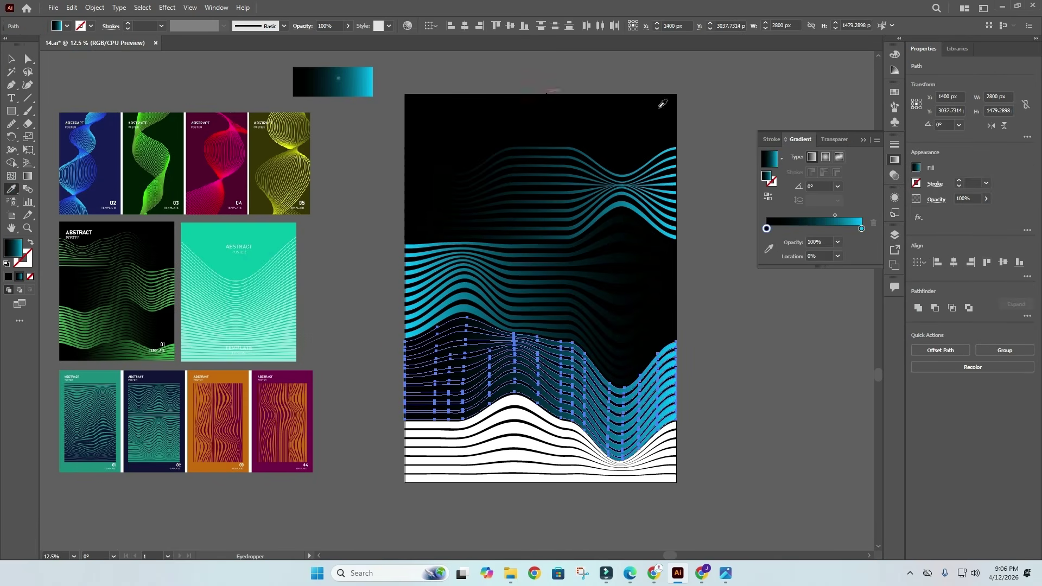
left_click(9, 60)
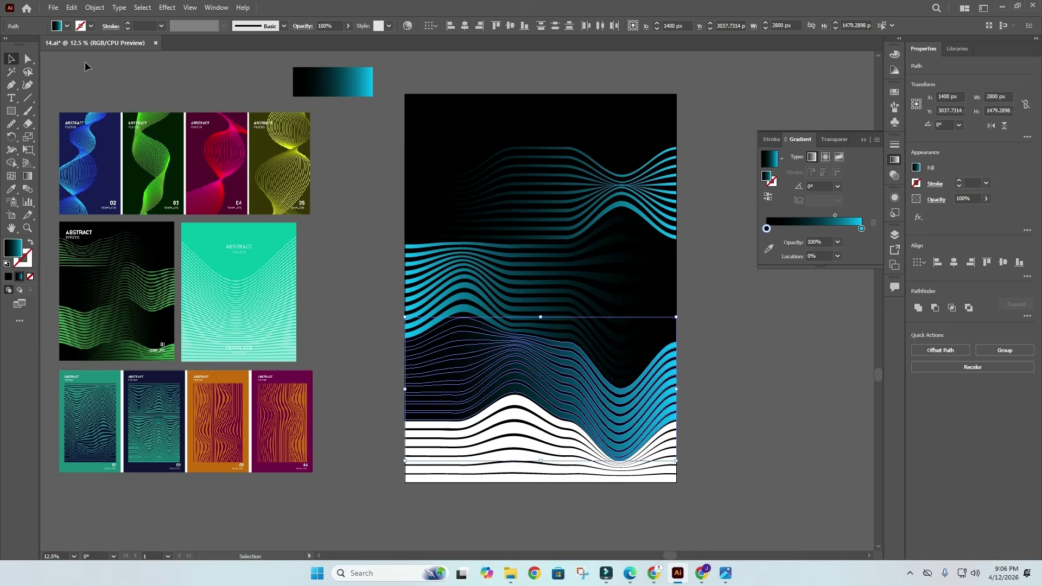
left_click(84, 62)
Apply the sample gradient to the remaining white stripes at the poster's base, reverse it, and collapse the gradient settings
left_click_drag(430, 483, 424, 429)
left_click(11, 190)
left_click(332, 82)
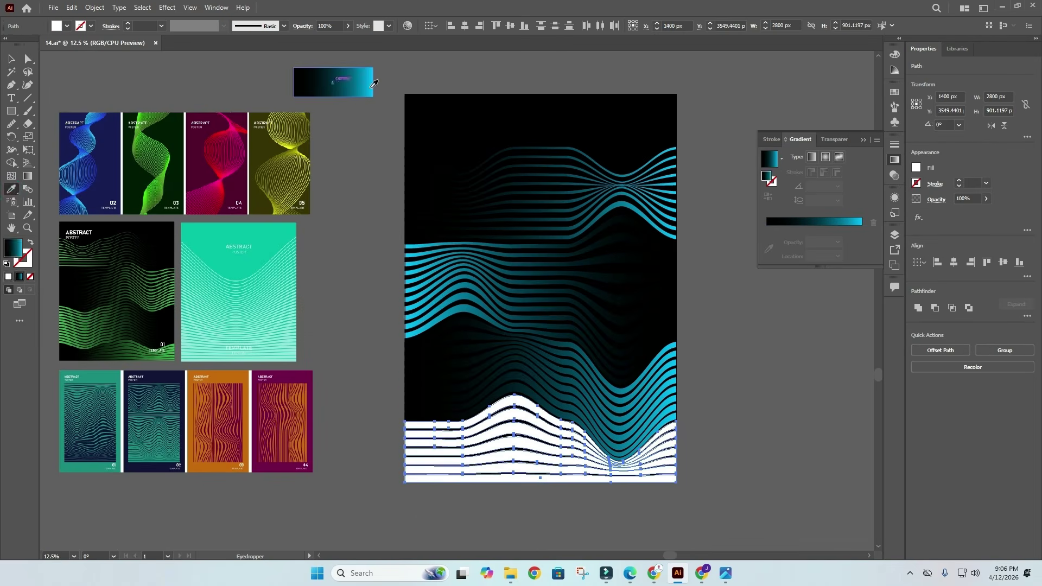
left_click(769, 198)
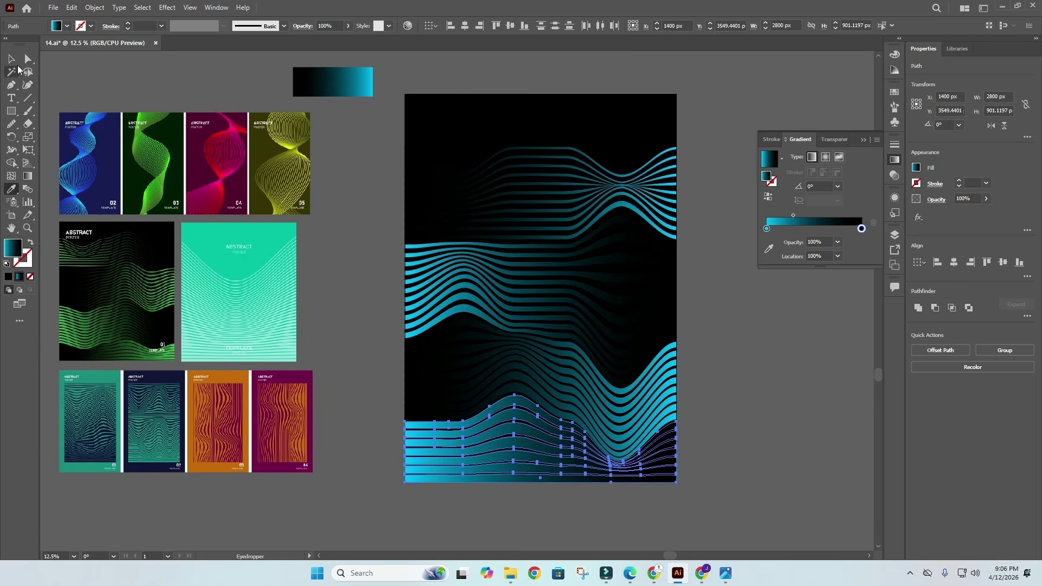
left_click(11, 58)
left_click(129, 71)
left_click_drag(534, 198, 523, 236)
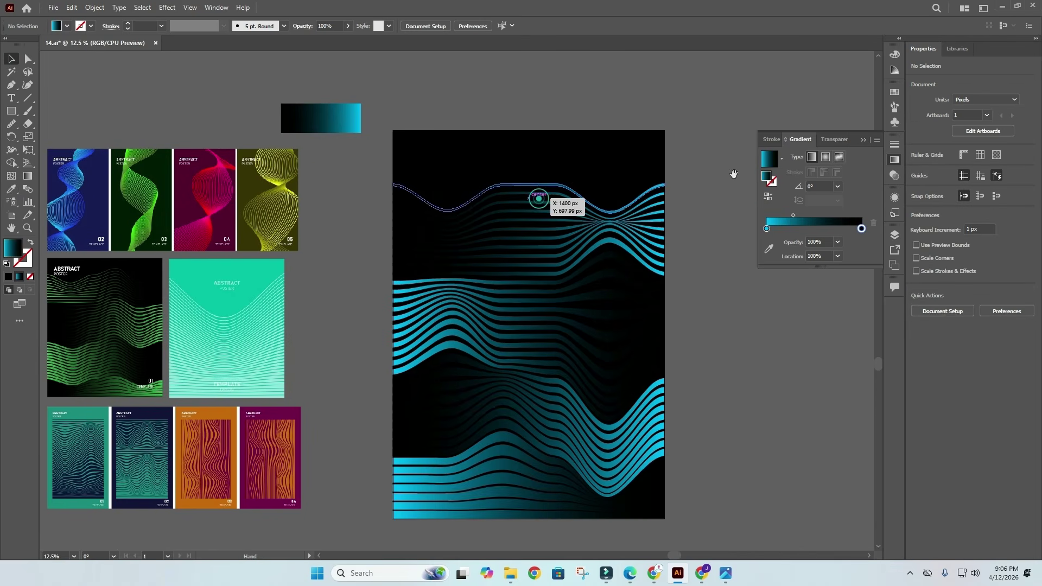
left_click(865, 139)
scroll(659, 177, "down", 1)
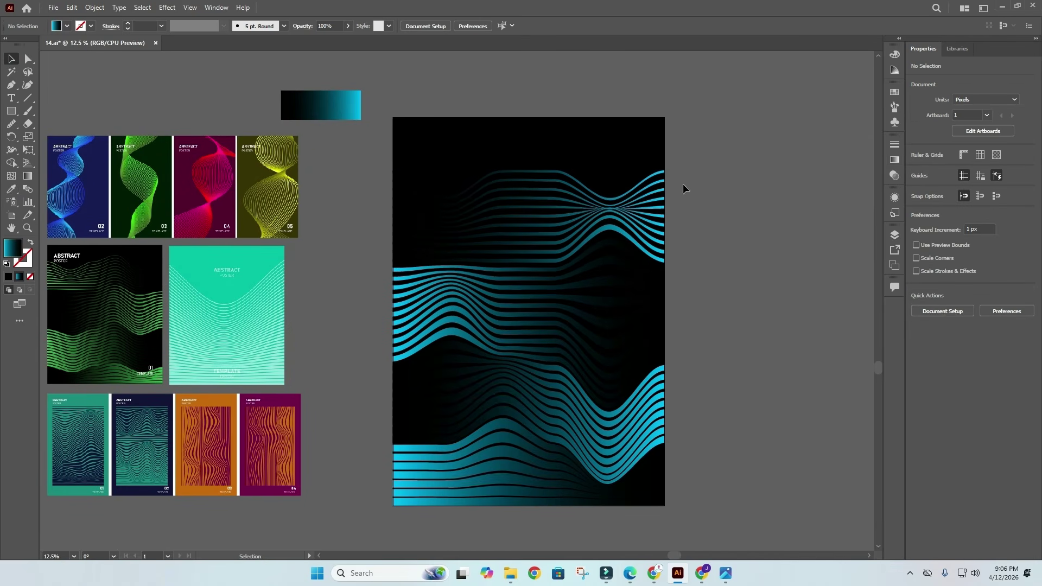
left_click_drag(683, 188, 744, 178)
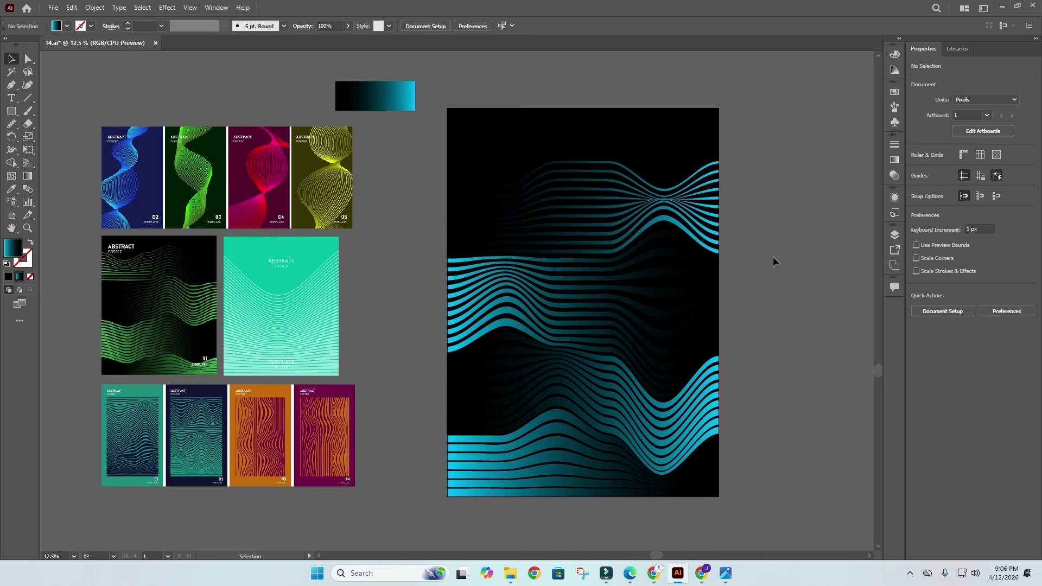
Add white Bahnschrift text lines reading ABSTRACT and POSTER above the poster, and TEMPLATE and DESIGN in its lower right corner
left_click(11, 98)
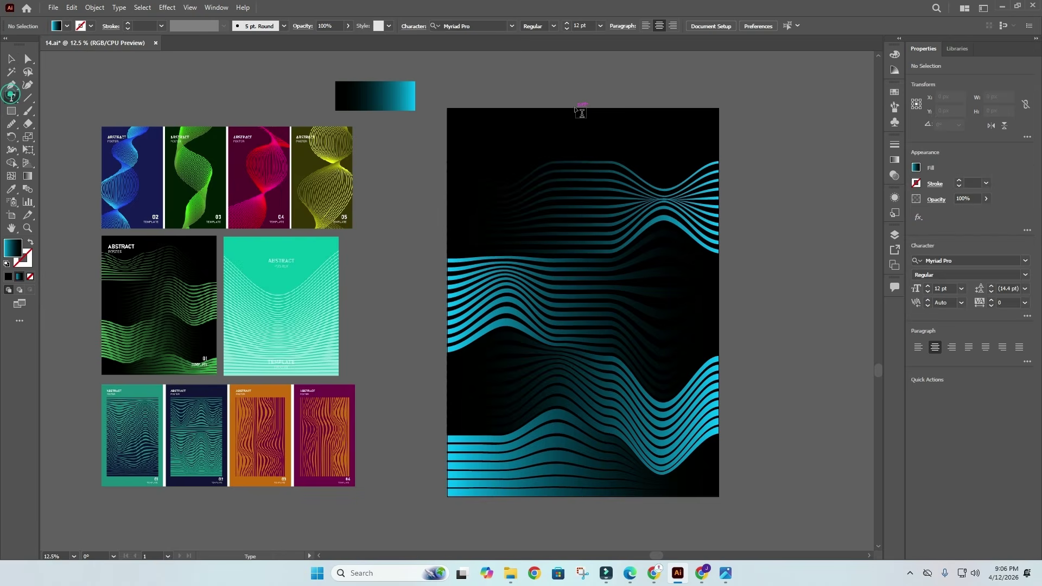
left_click(535, 66)
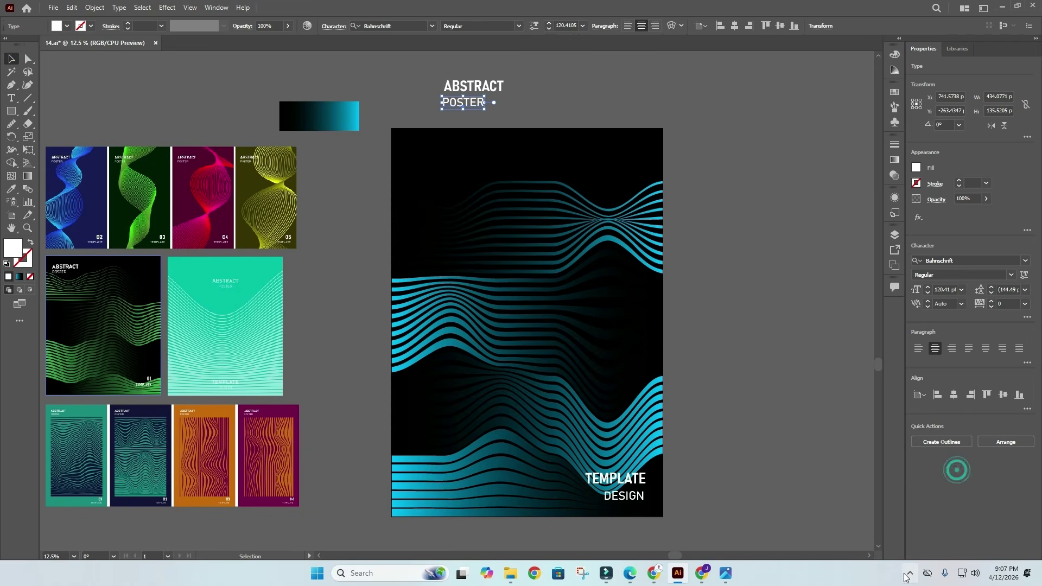
left_click(765, 447)
Move the ABSTRACT and POSTER lines into the poster's upper left corner, nudge ABSTRACT slightly left, and deselect
left_click(441, 78)
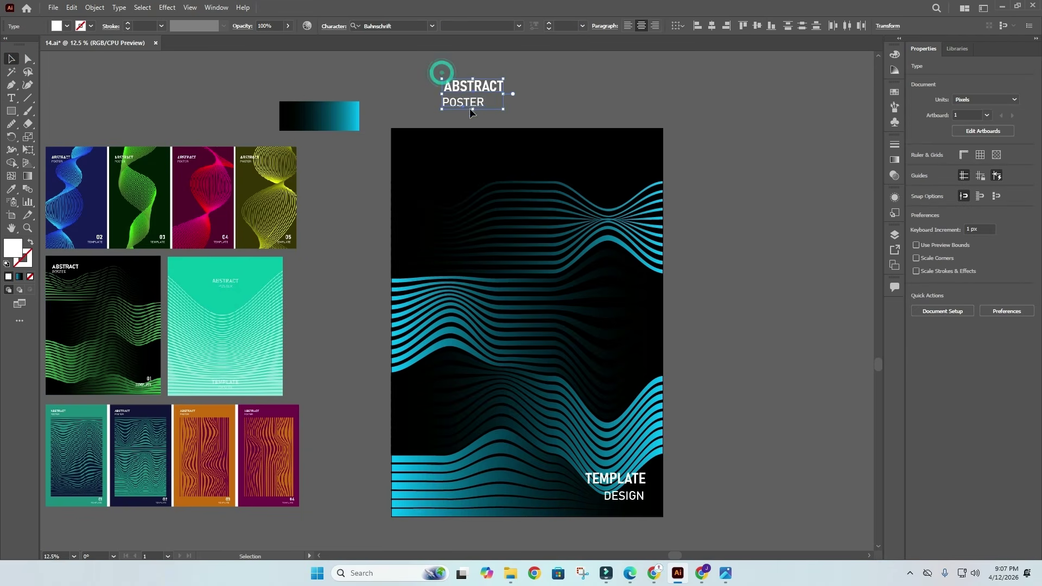
left_click_drag(465, 104, 432, 178)
left_click(428, 97)
left_click(435, 157)
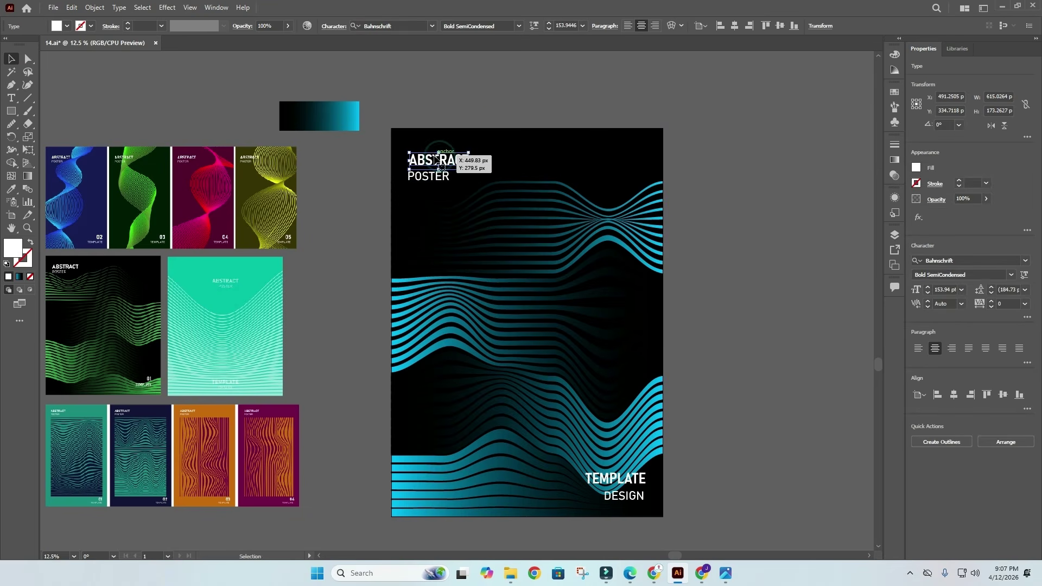
key("ctrl+minus")
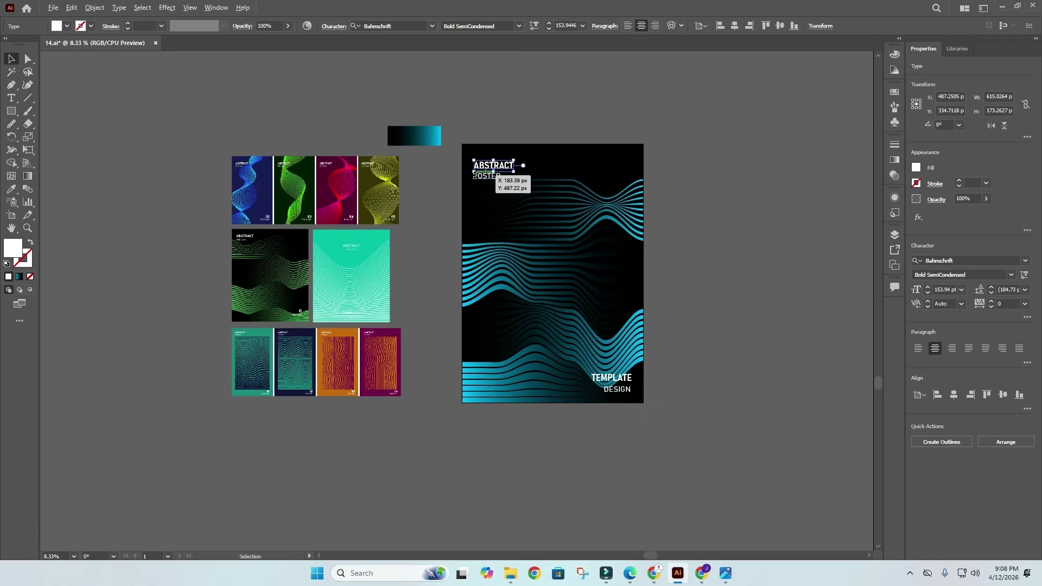
left_click(474, 105)
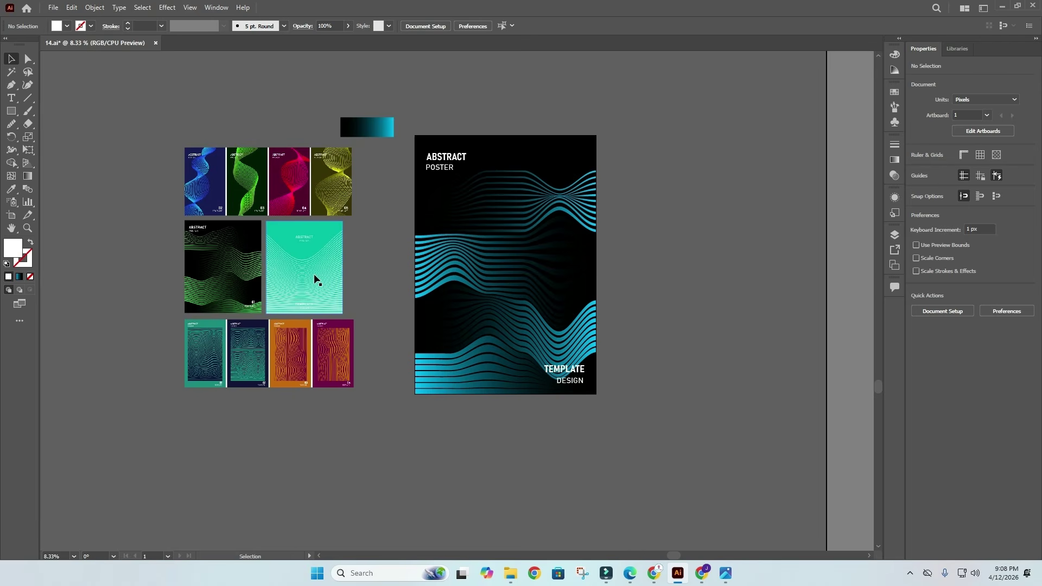
Draw a wide white rectangle about 5485 × 1913 px below the reference posters and the finished poster
scroll(316, 279, "up", 1)
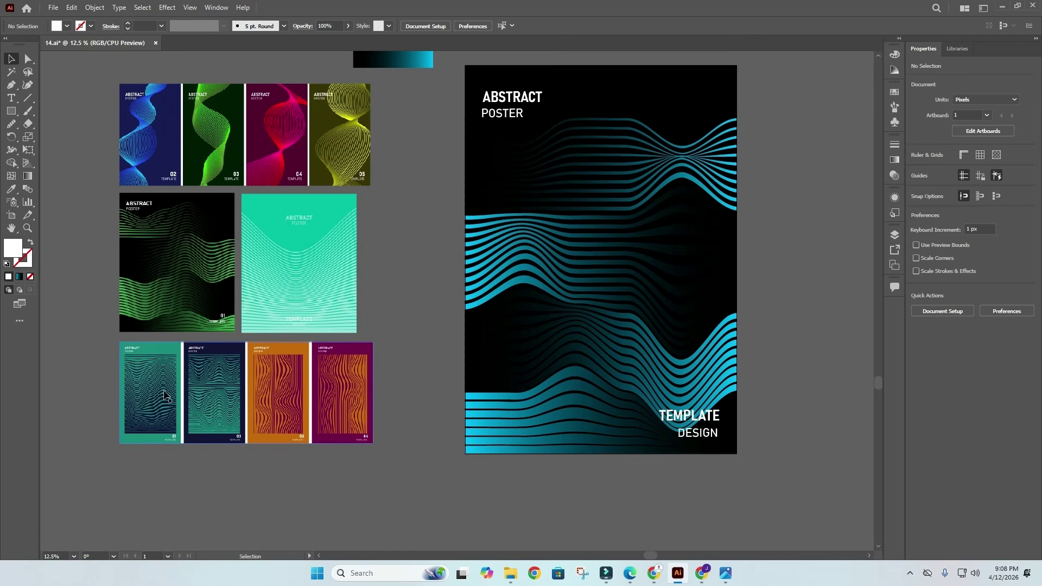
scroll(278, 405, "down", 3)
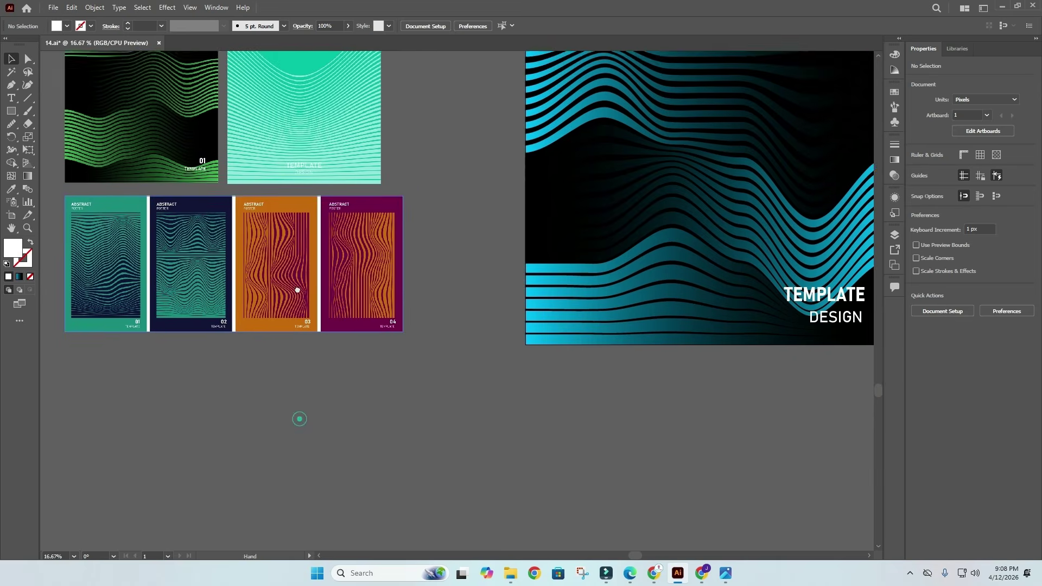
scroll(335, 306, "down", 2)
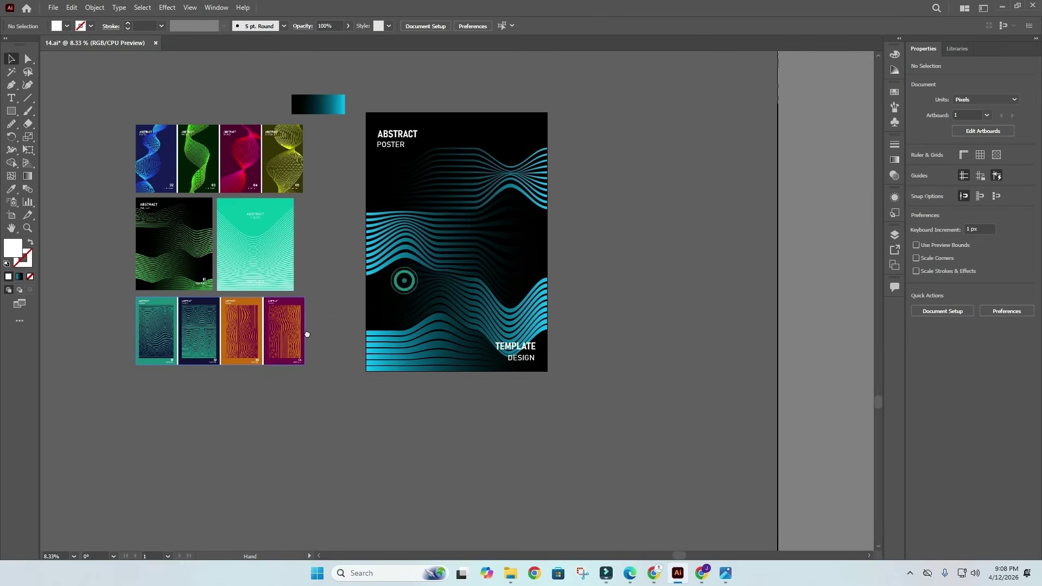
left_click(11, 110)
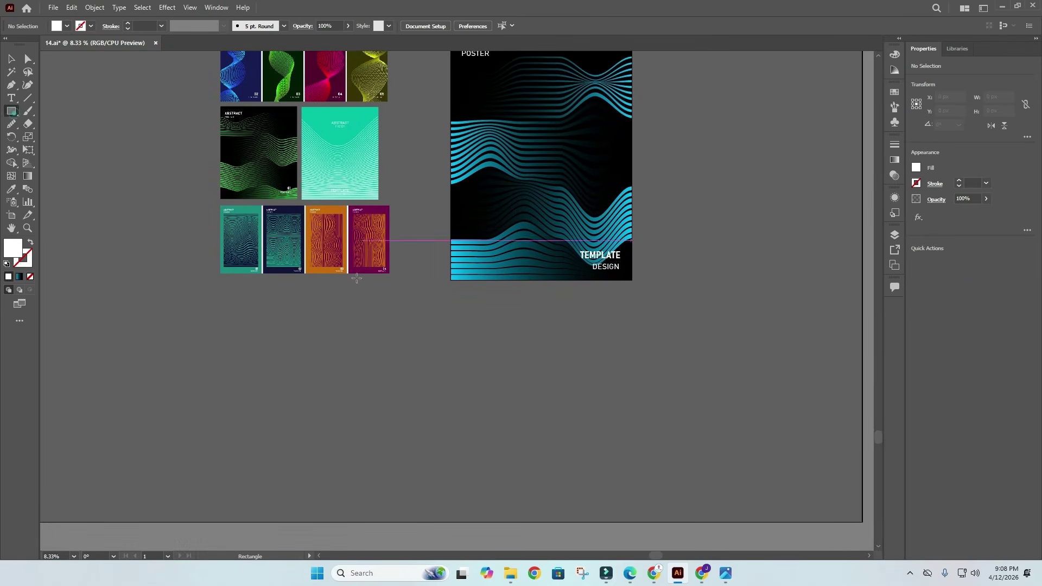
left_click_drag(239, 312, 595, 436)
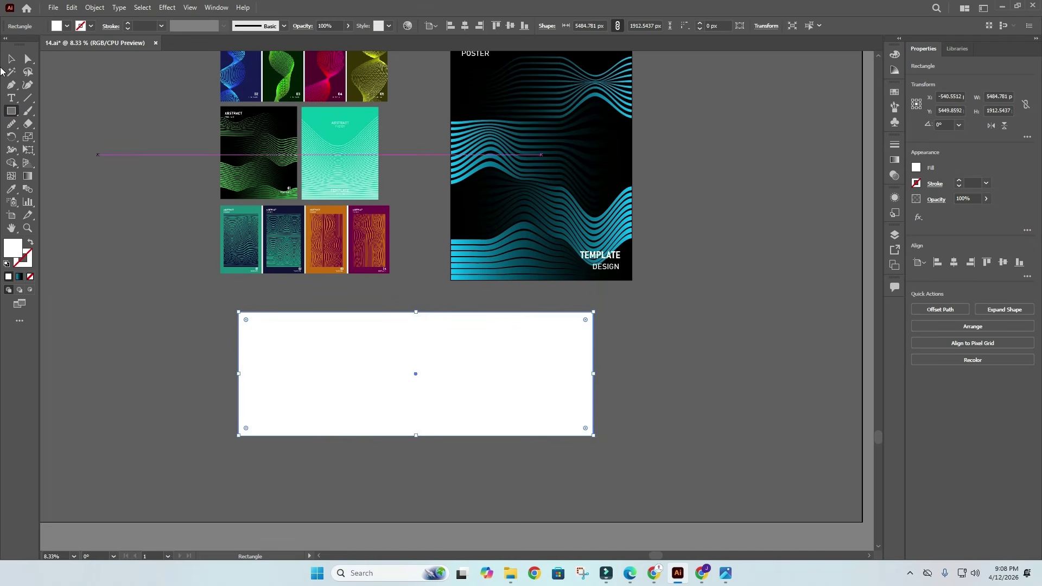
left_click(12, 57)
scroll(68, 54, "up", 2)
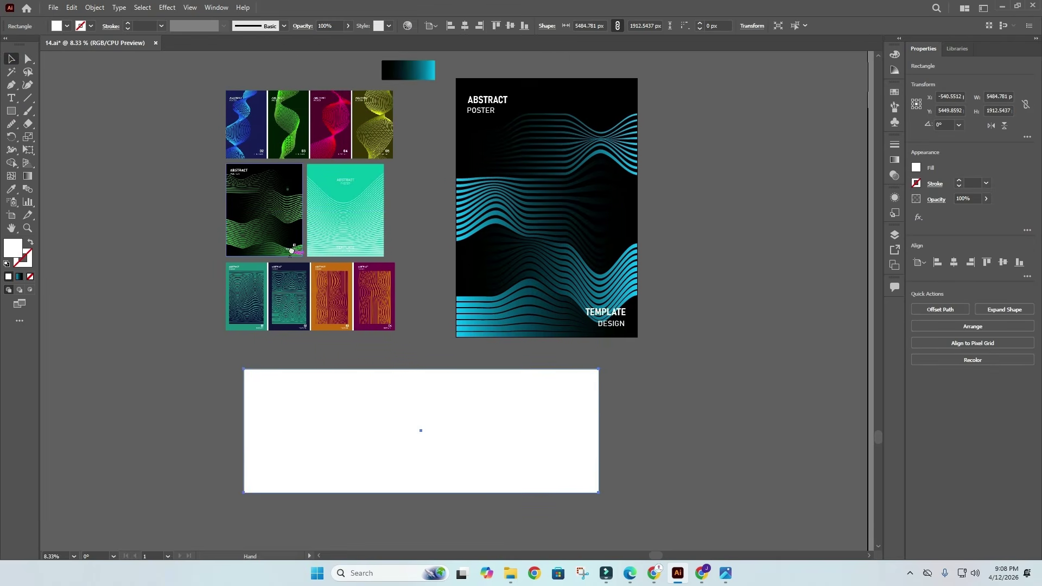
scroll(68, 54, "down", 1)
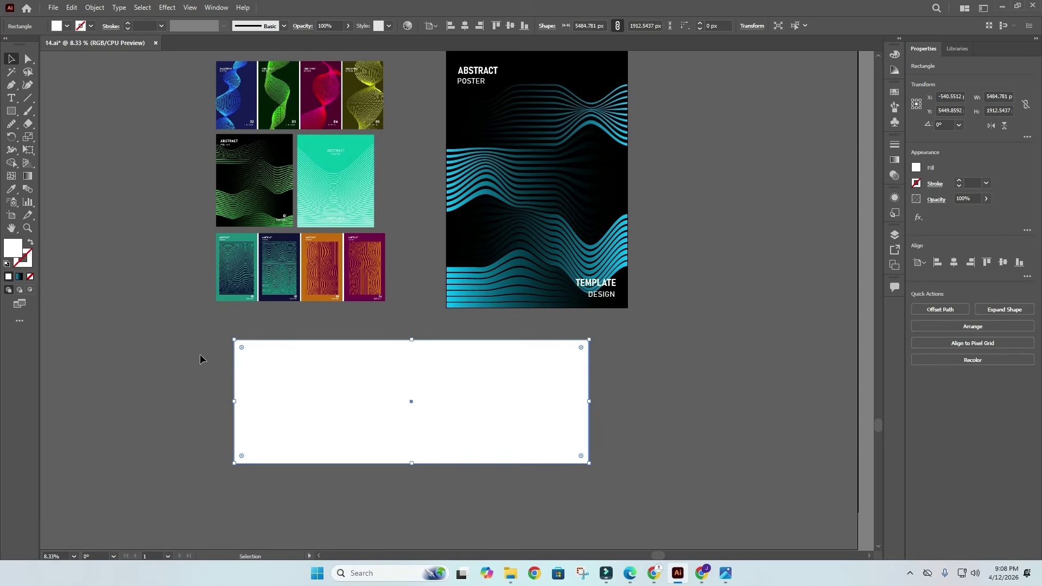
Convert the wide white rectangle's area into a new artboard with the Artboard tool and return to selecting objects
left_click(11, 215)
left_click(321, 388)
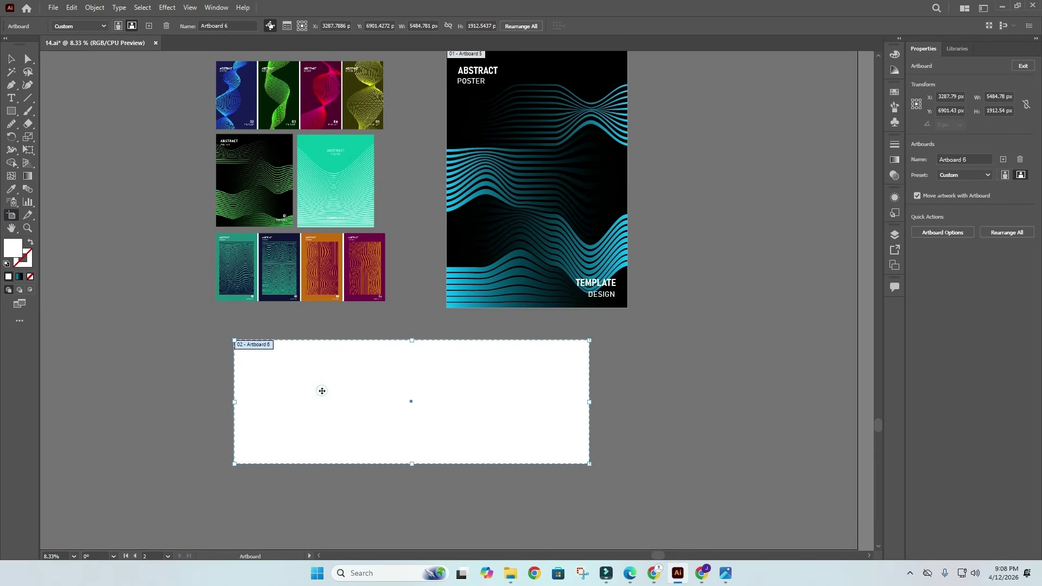
left_click(13, 59)
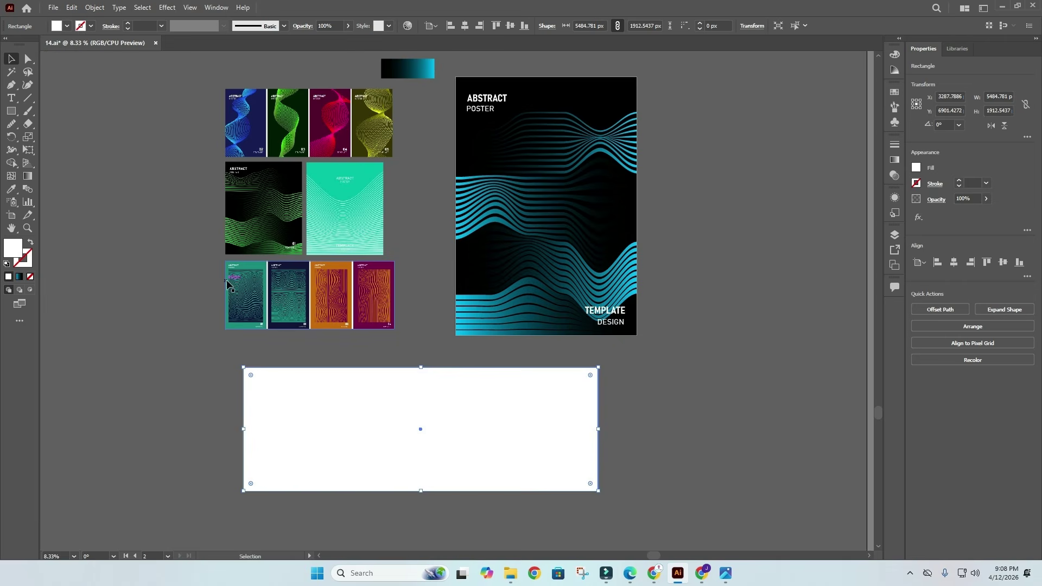
key("ctrl")
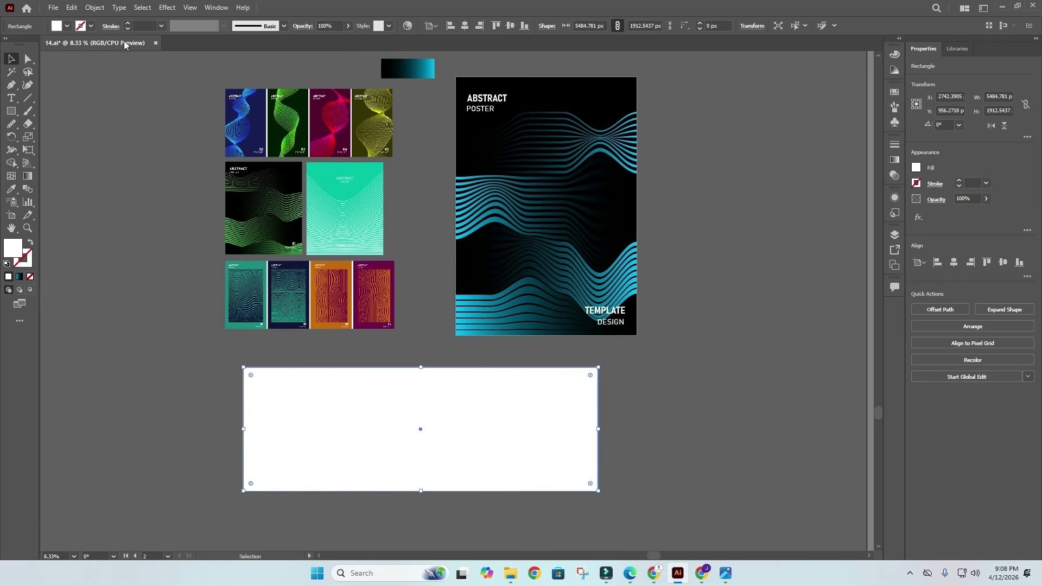
Try splitting the wide rectangle into a grid of one row and 4 columns, and undo the split
left_click(95, 7)
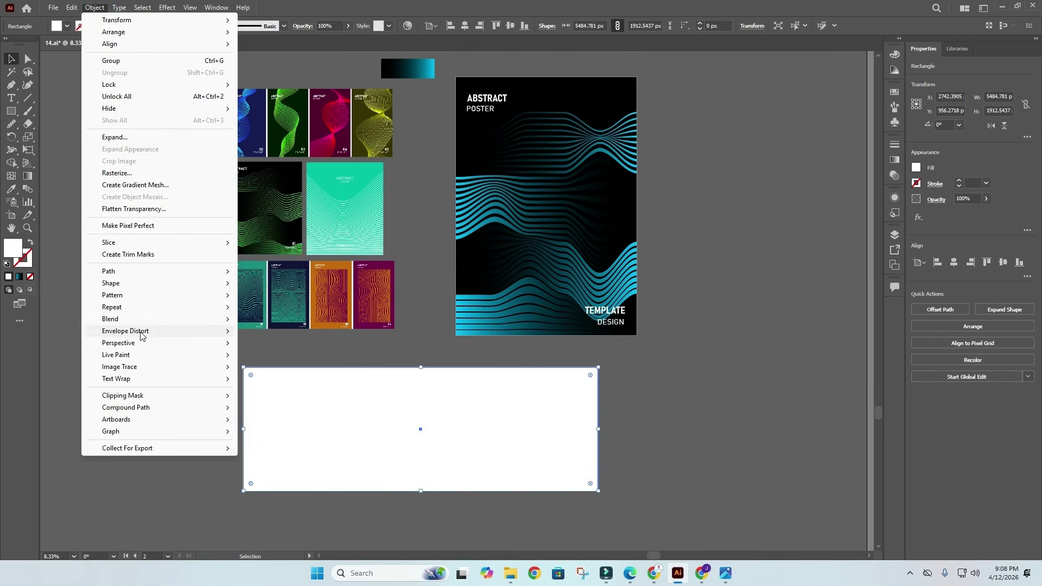
mouse_move(121, 270)
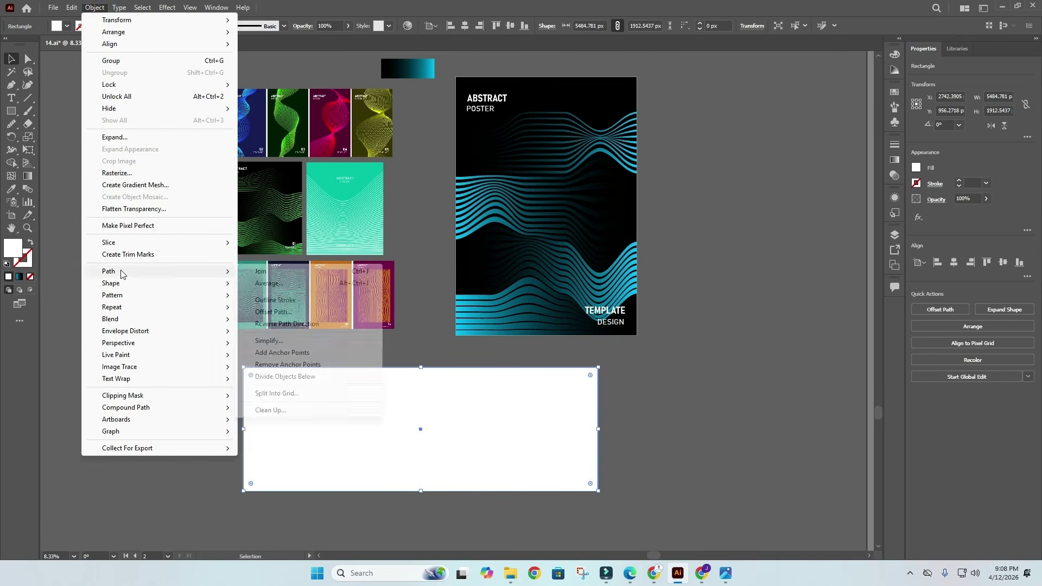
left_click(296, 397)
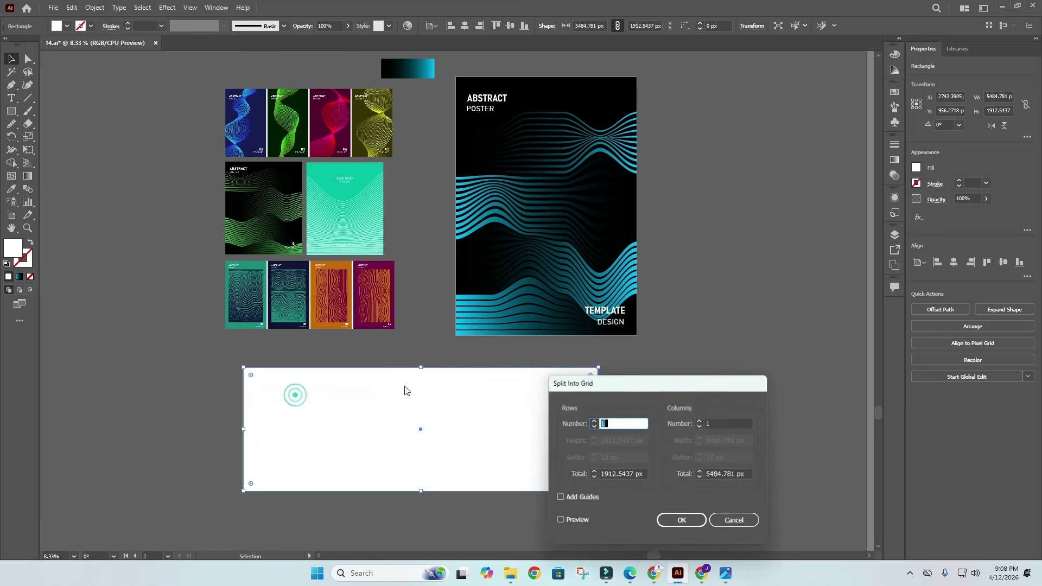
left_click(560, 521)
left_click(727, 423)
type("4")
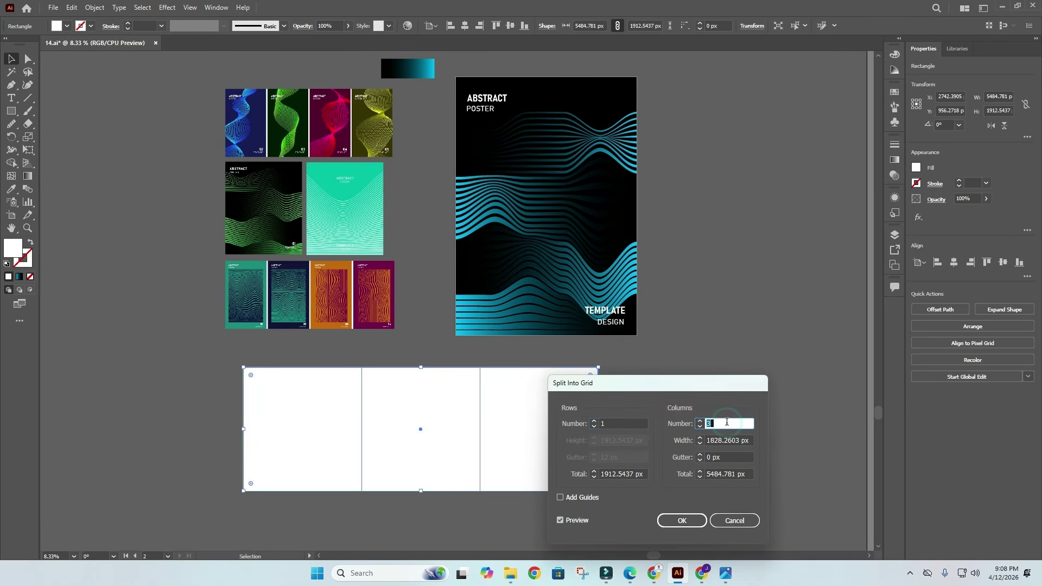
left_click(685, 522)
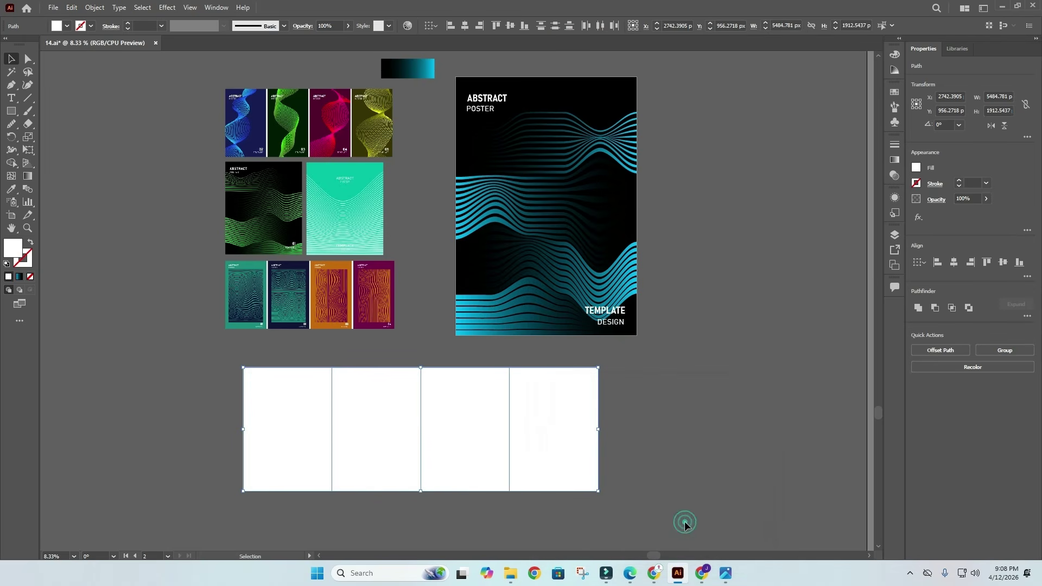
key("ctrl+z")
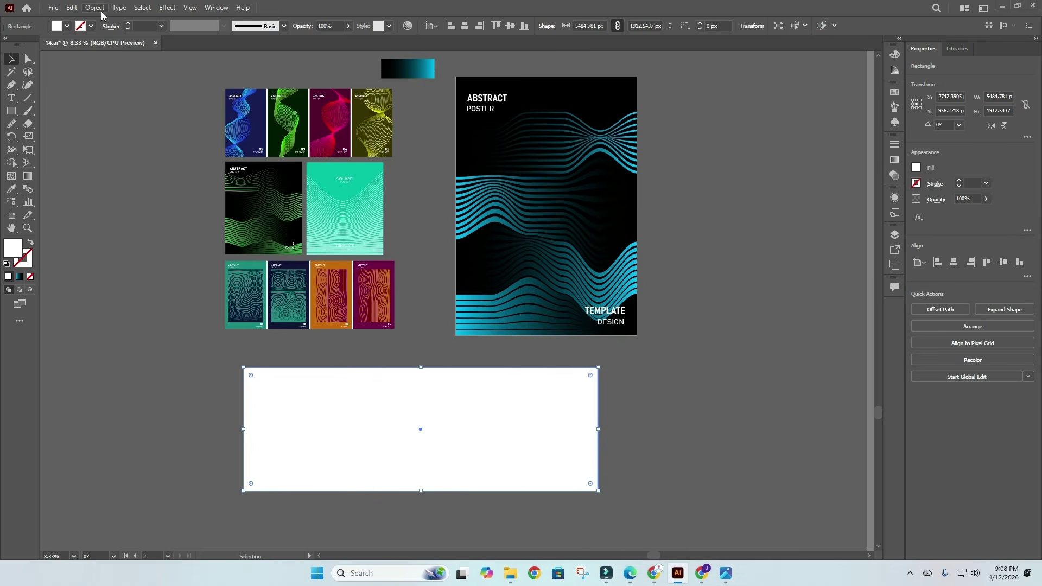
Split the wide white rectangle into a grid of one row and 4 columns with a gutter of about 88 px
left_click(96, 7)
left_click(129, 272)
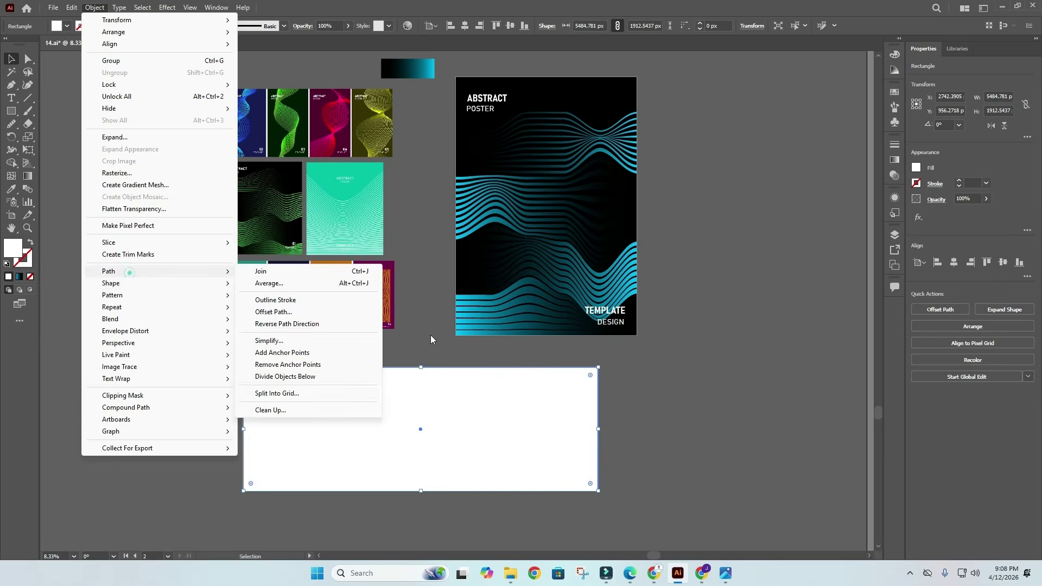
left_click(302, 393)
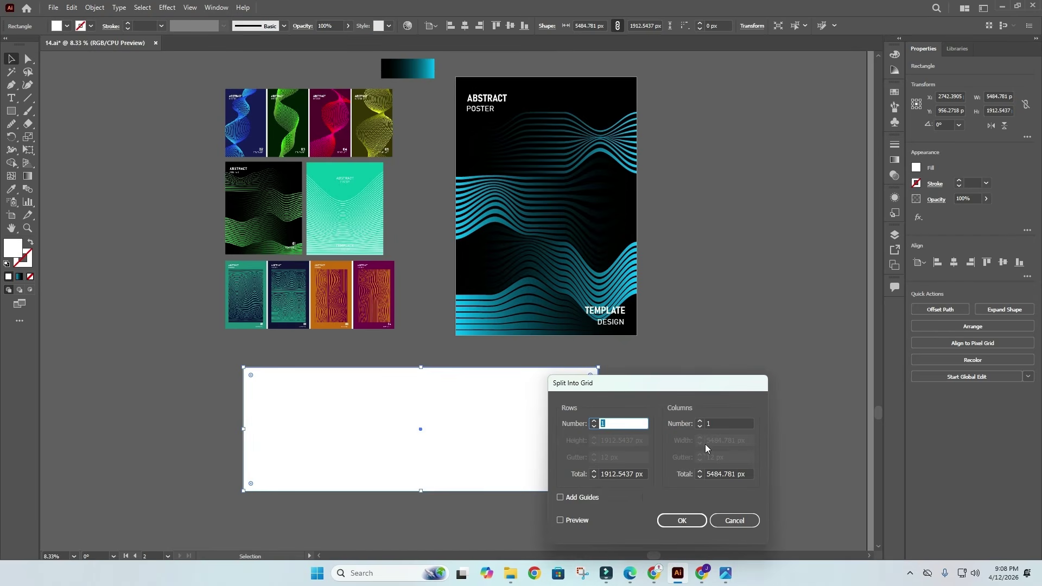
left_click(560, 520)
left_click(722, 428)
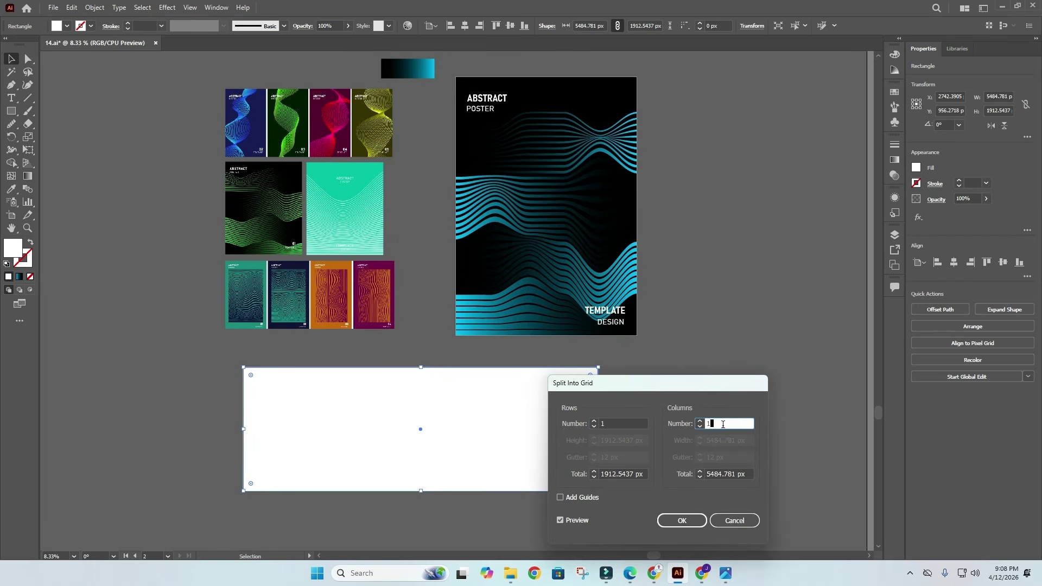
type("4")
left_click(727, 458)
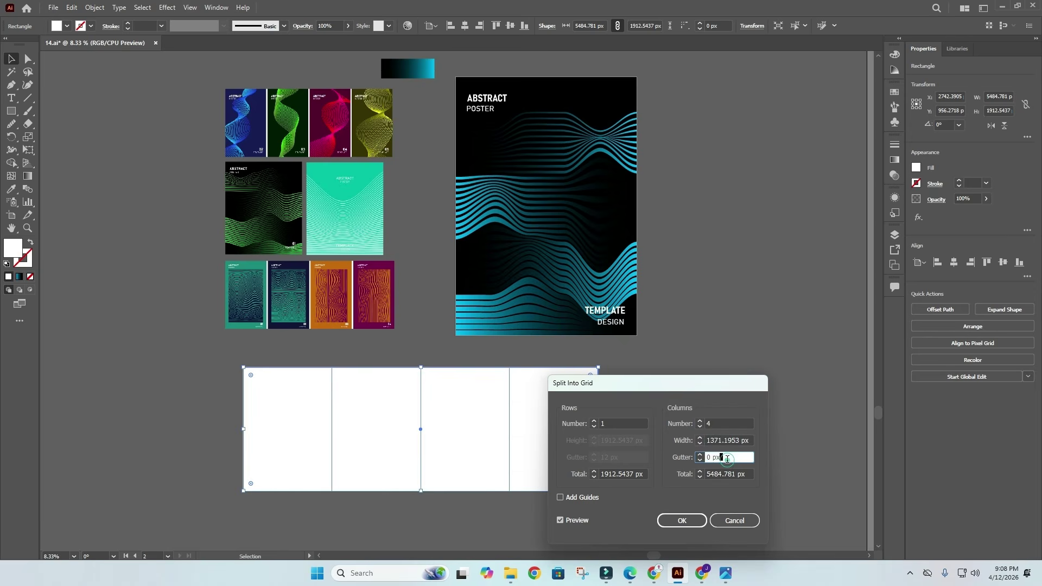
type("3")
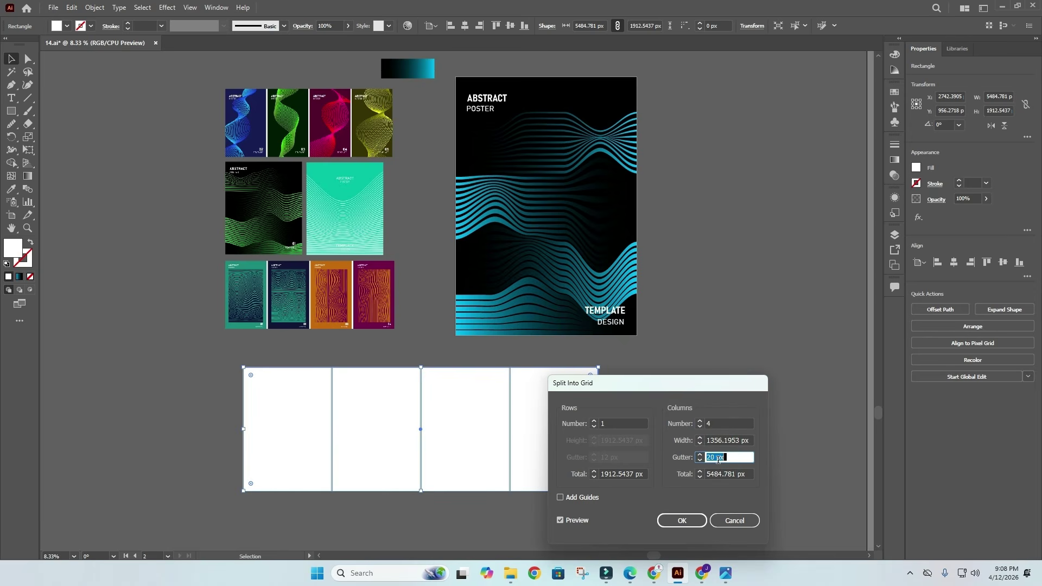
scroll(718, 459, "up", 9)
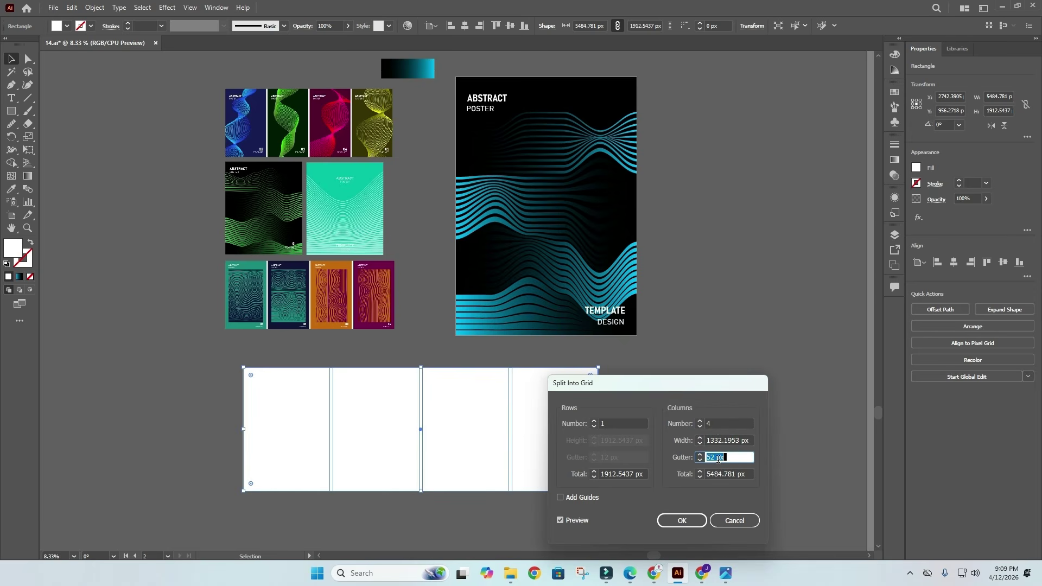
scroll(717, 459, "up", 19)
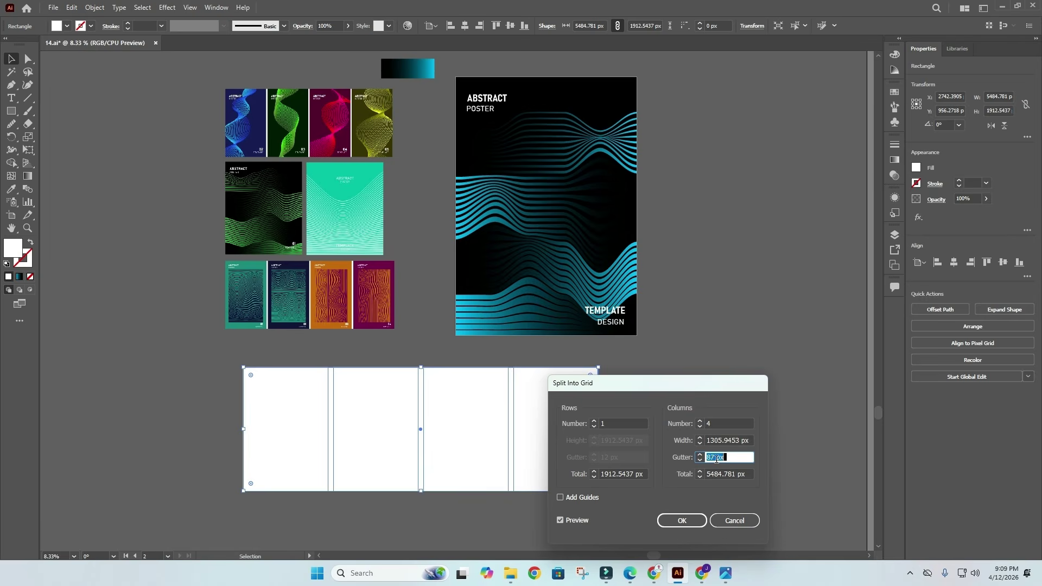
scroll(717, 459, "up", 1)
left_click(682, 520)
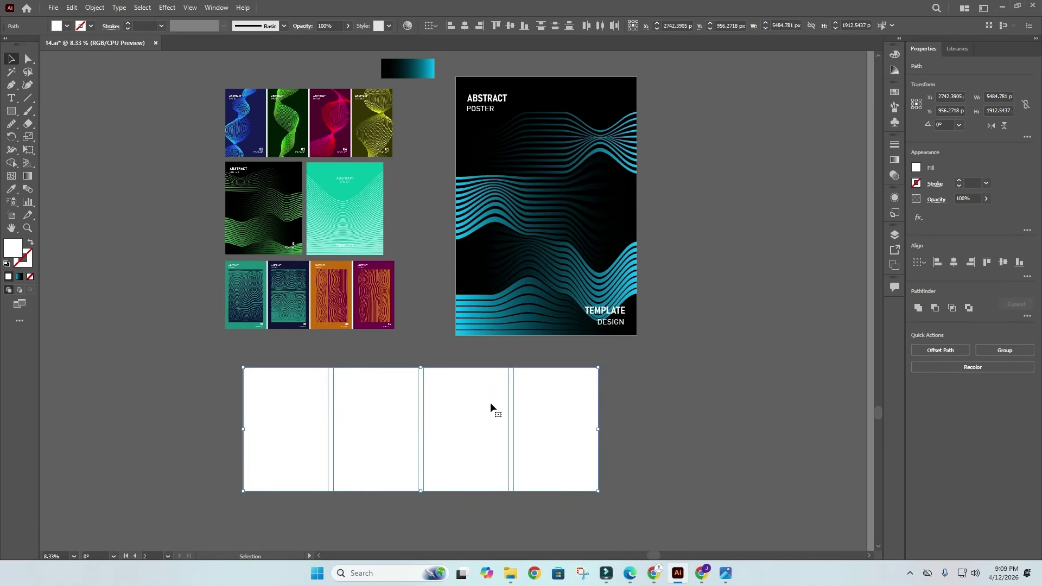
Fill the four columns with the teal, navy, orange and purple backgrounds sampled from the bottom row of reference posters, then deselect
left_click_drag(326, 351, 327, 279)
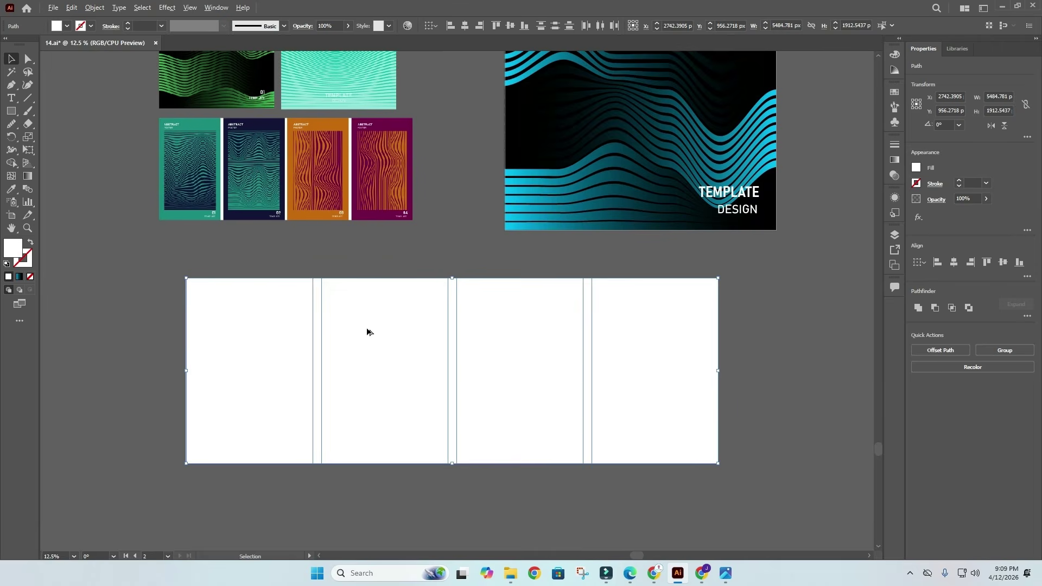
scroll(369, 331, "up", 1)
scroll(383, 357, "up", 1)
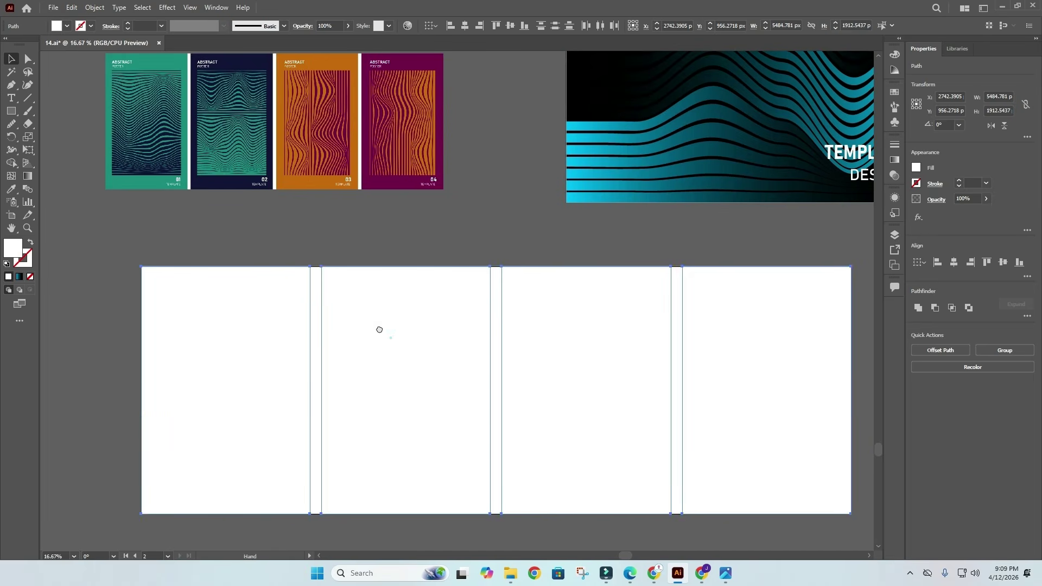
left_click(390, 336)
left_click(97, 206)
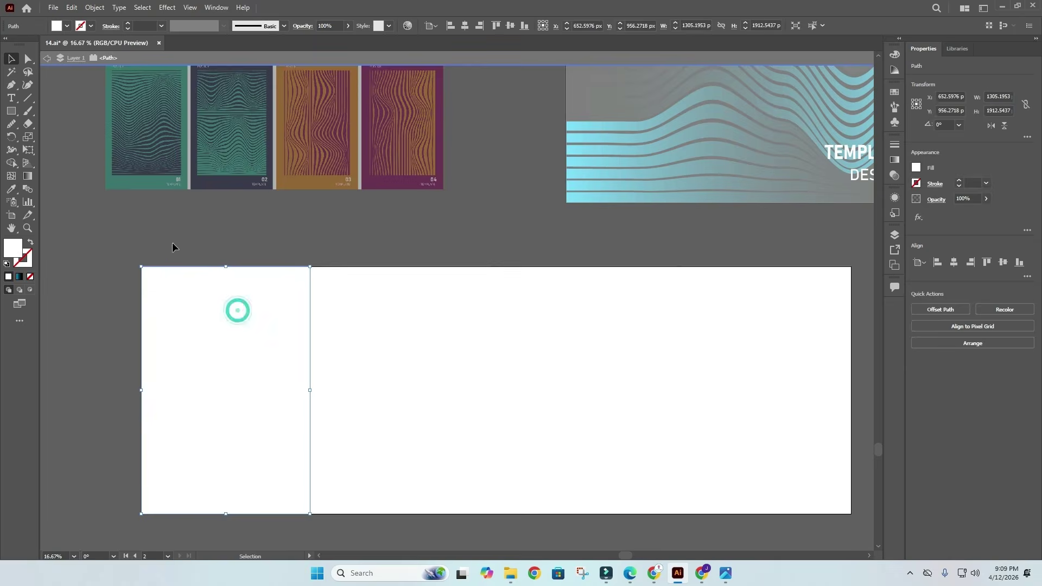
key("Escape")
left_click(239, 346)
left_click(11, 189)
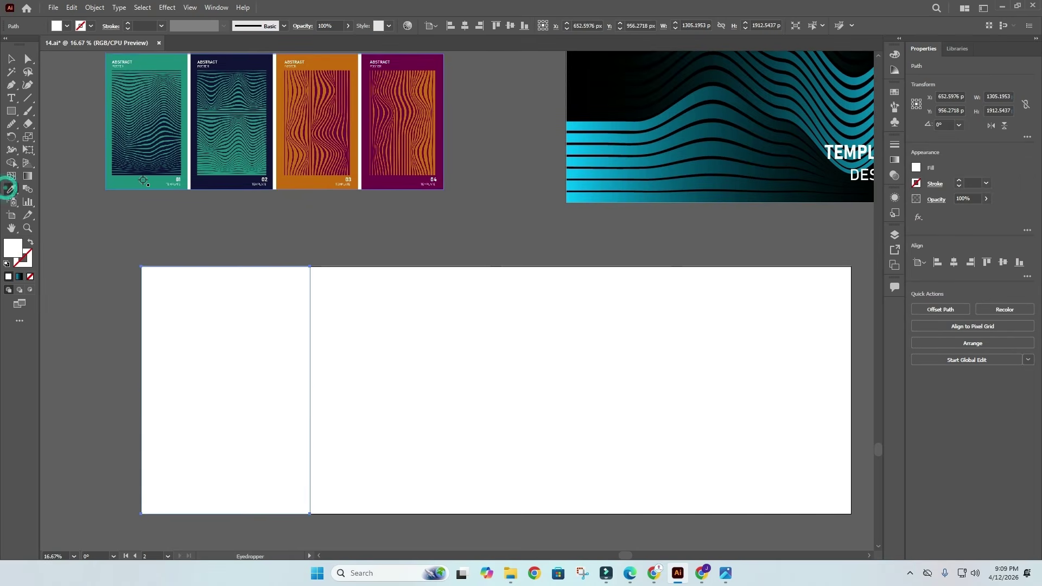
left_click(138, 182)
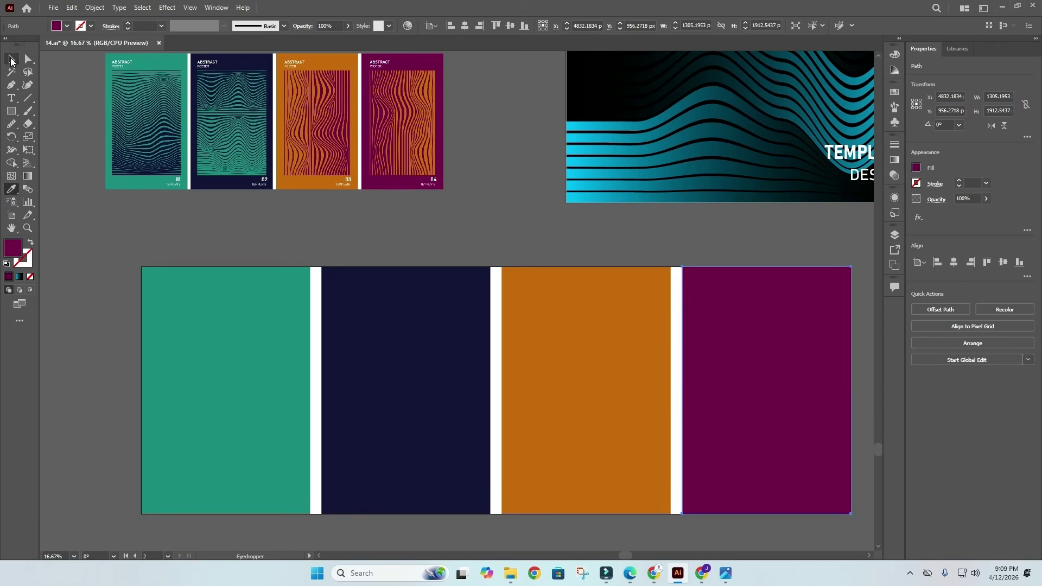
left_click(203, 211)
Draw a thin horizontal rectangle about 1174 × 17 px near the top of the teal column and fill it white
left_click_drag(203, 210, 229, 217)
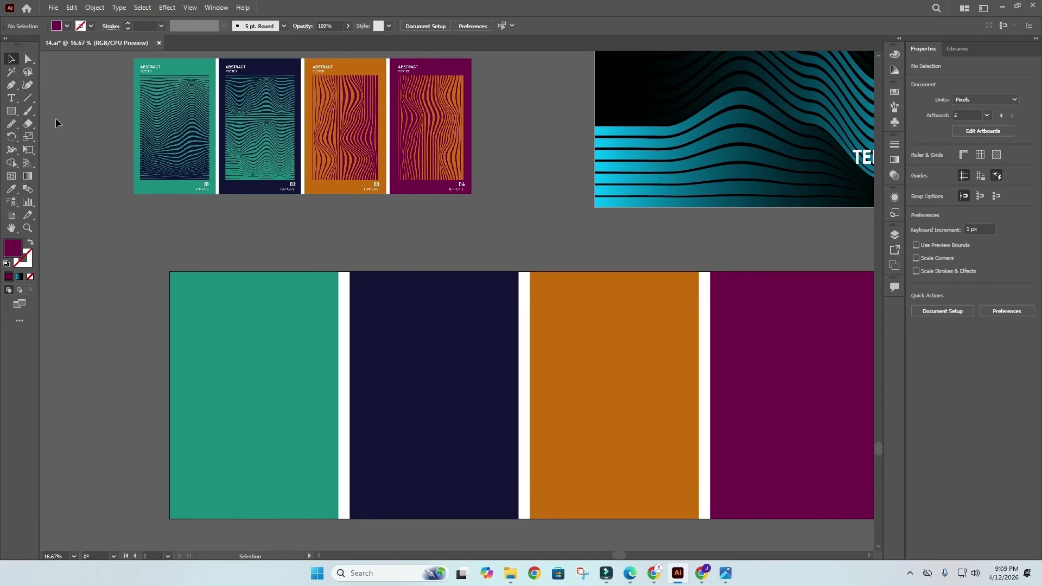
left_click(11, 111)
left_click_drag(157, 201, 181, 168)
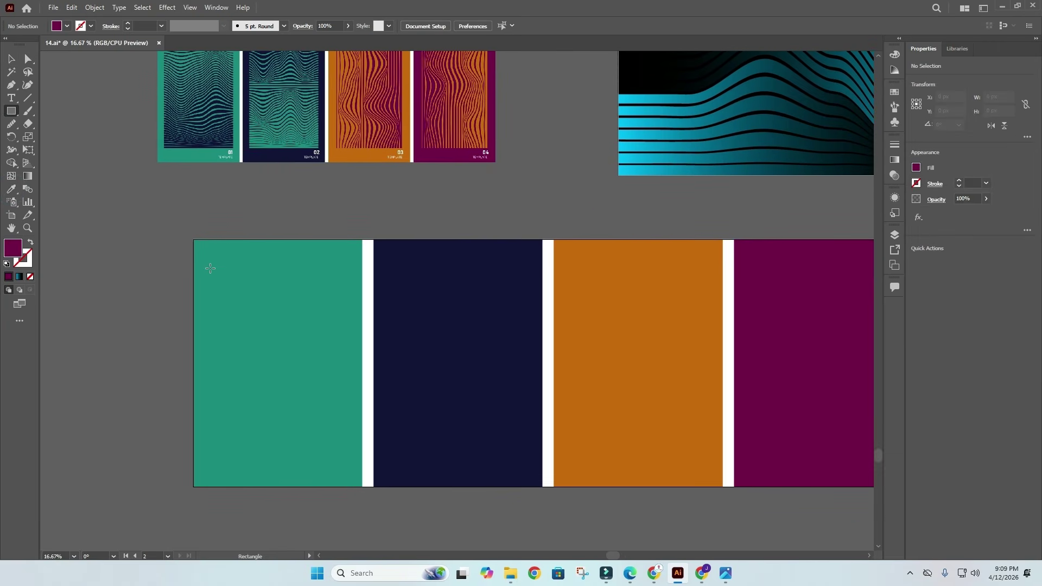
left_click_drag(203, 265, 355, 266)
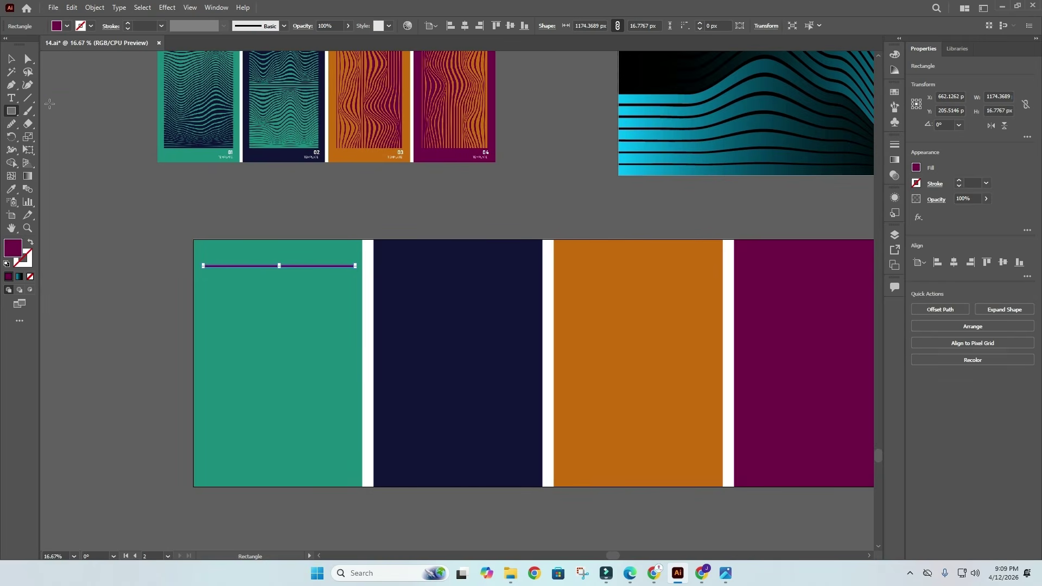
left_click(66, 27)
left_click(22, 46)
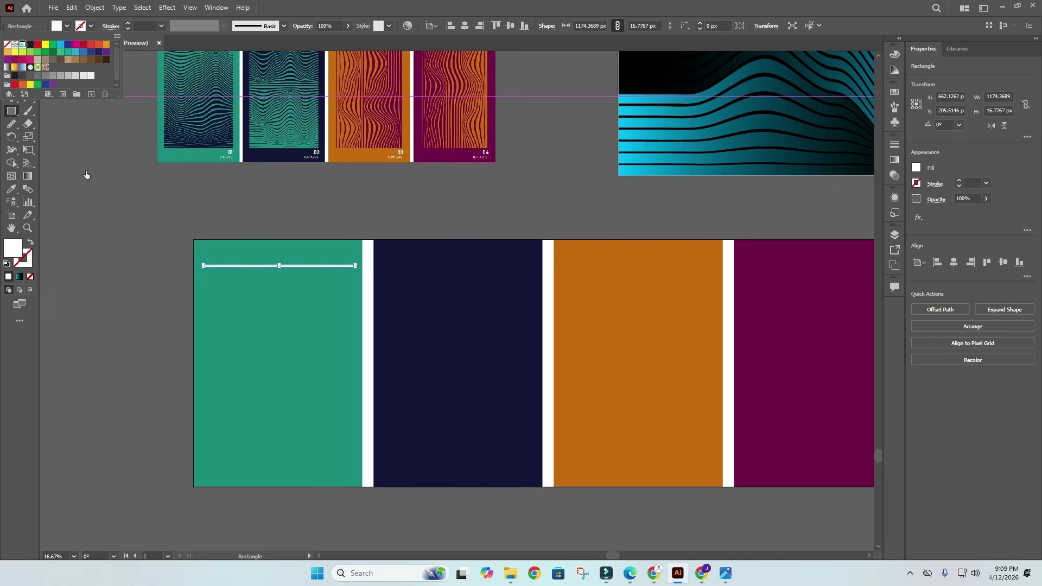
key("Escape")
Reduce the white bar's height to about 12.6 px by moving its lower edge up
key("v")
scroll(278, 200, "up", 2)
scroll(282, 342, "up", 3)
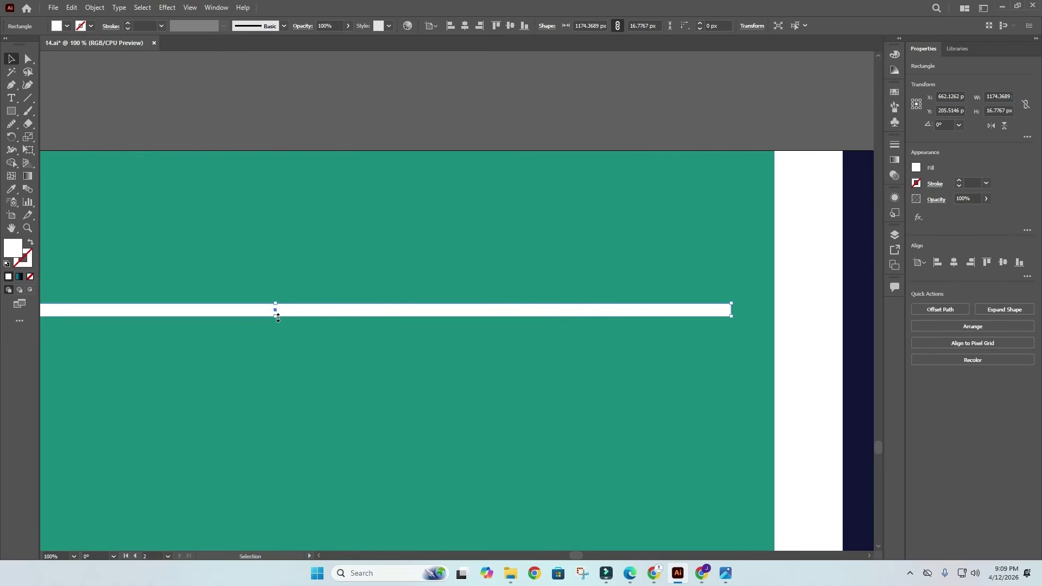
left_click_drag(278, 314, 278, 313)
scroll(284, 326, "down", 3)
scroll(284, 325, "down", 1)
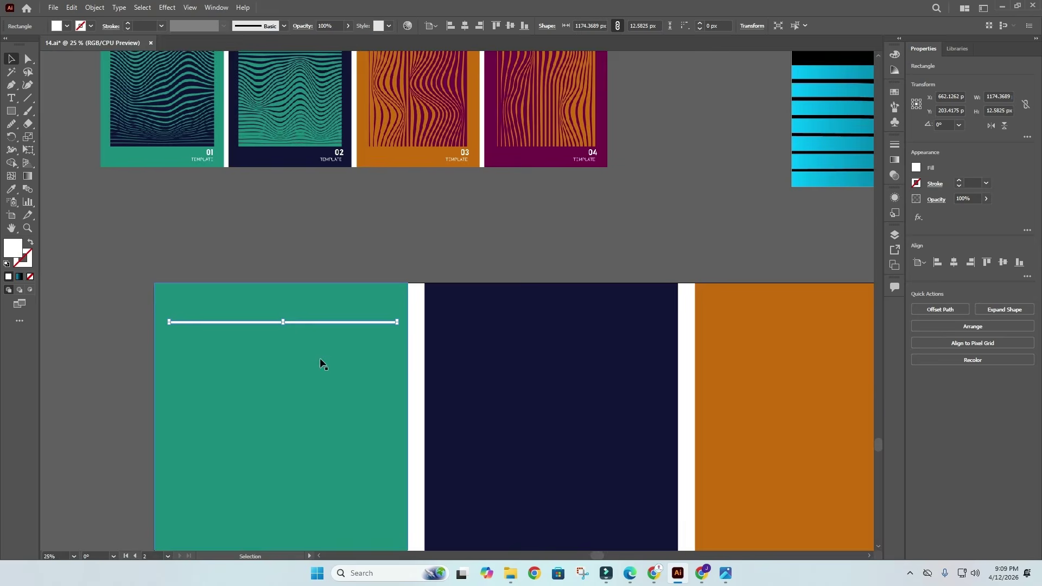
Centre the white bar horizontally on the teal column and deselect both
left_click_drag(320, 357, 352, 167)
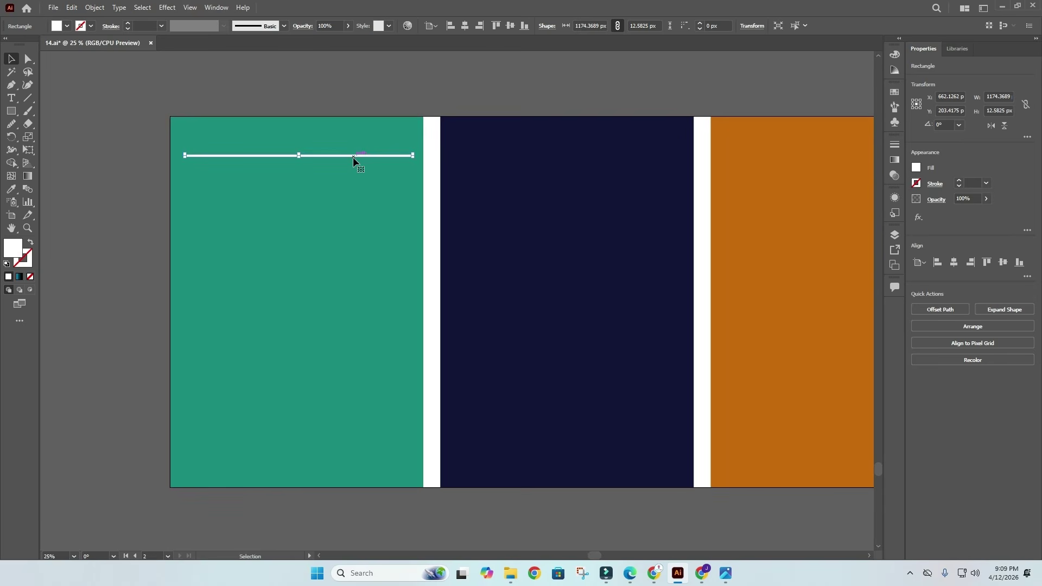
left_click(321, 139, "shift")
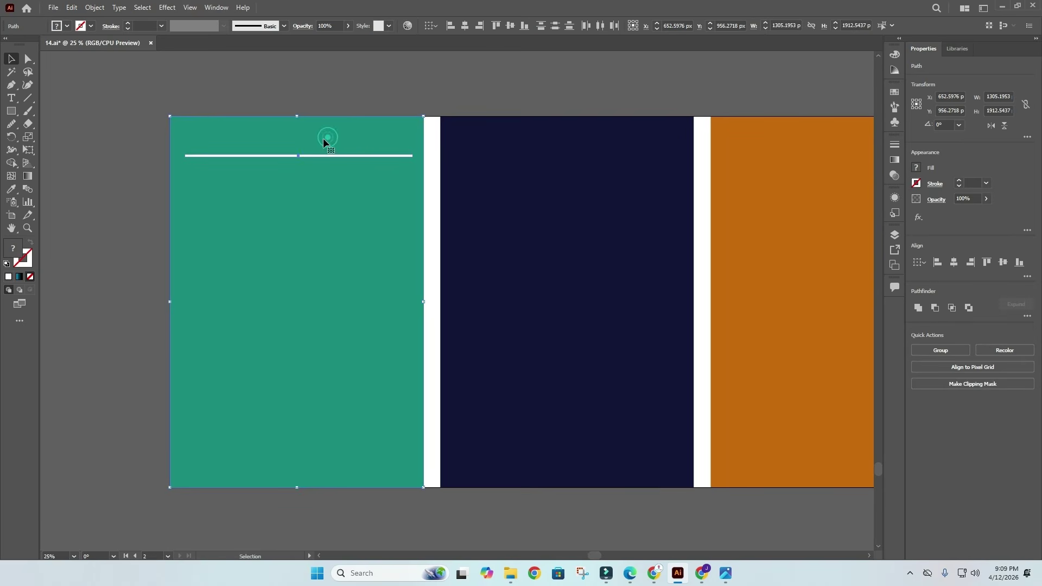
left_click(464, 26)
left_click(418, 65)
Duplicate the white bar straight down to near the bottom of the teal column and thicken the copy to about 24 px
left_click_drag(345, 156, 337, 453)
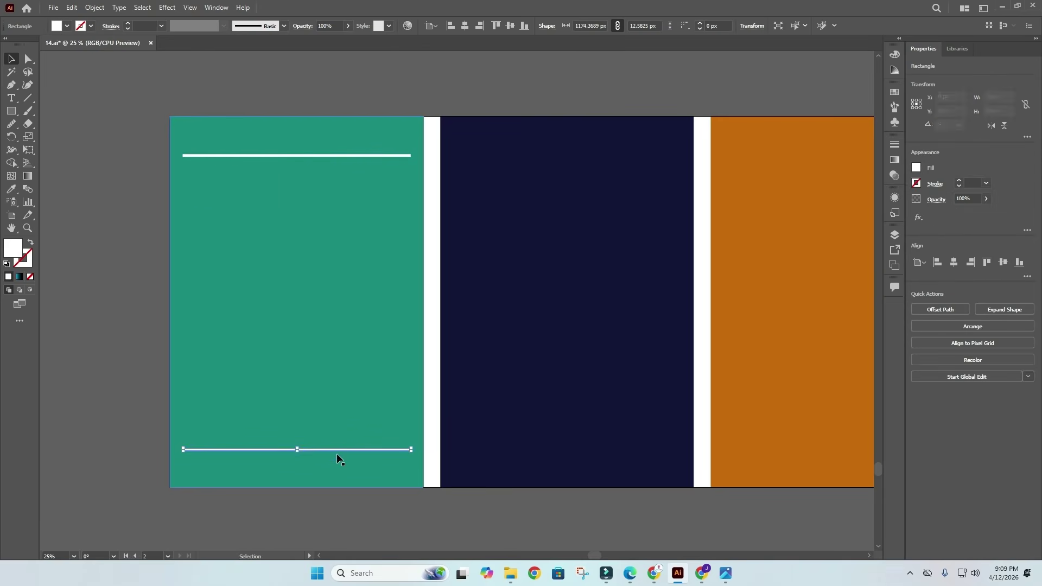
scroll(298, 451, "up", 2)
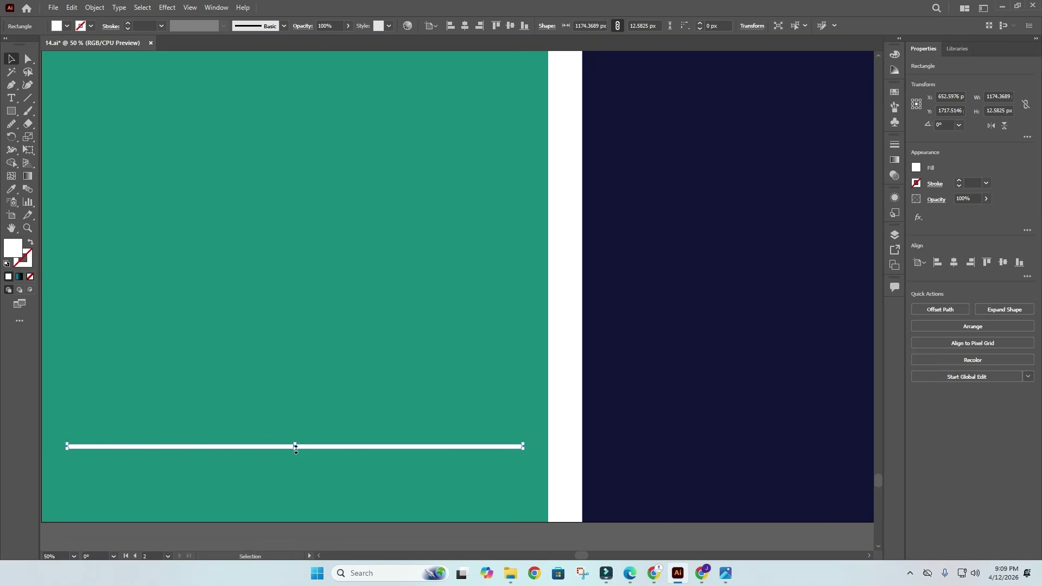
left_click_drag(295, 447, 297, 453)
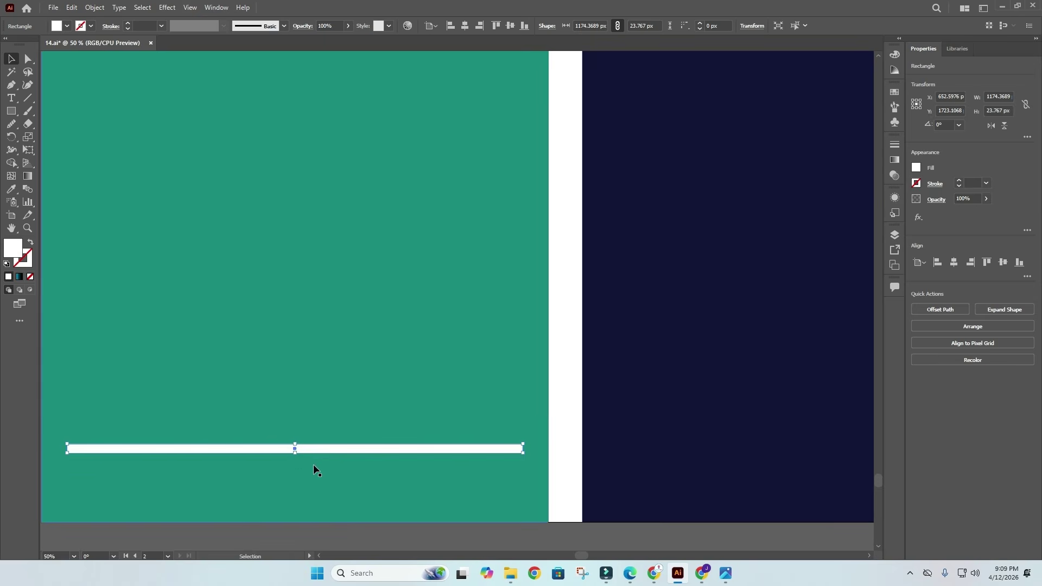
scroll(314, 465, "down", 2)
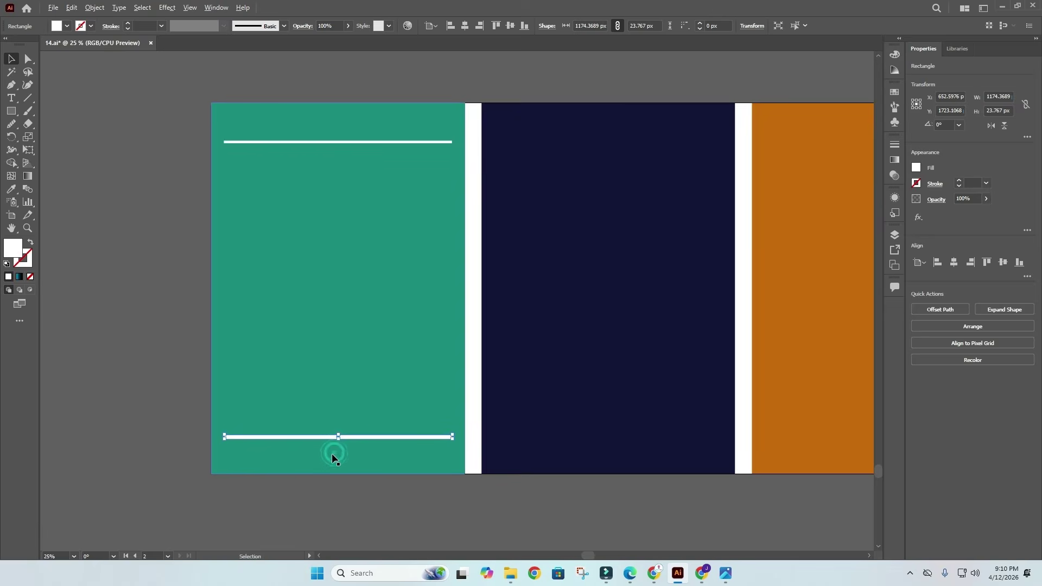
Thin the upper white bar in the teal column to a height of about 8 px
scroll(332, 454, "up", 2)
scroll(345, 430, "up", 2)
scroll(352, 389, "down", 3)
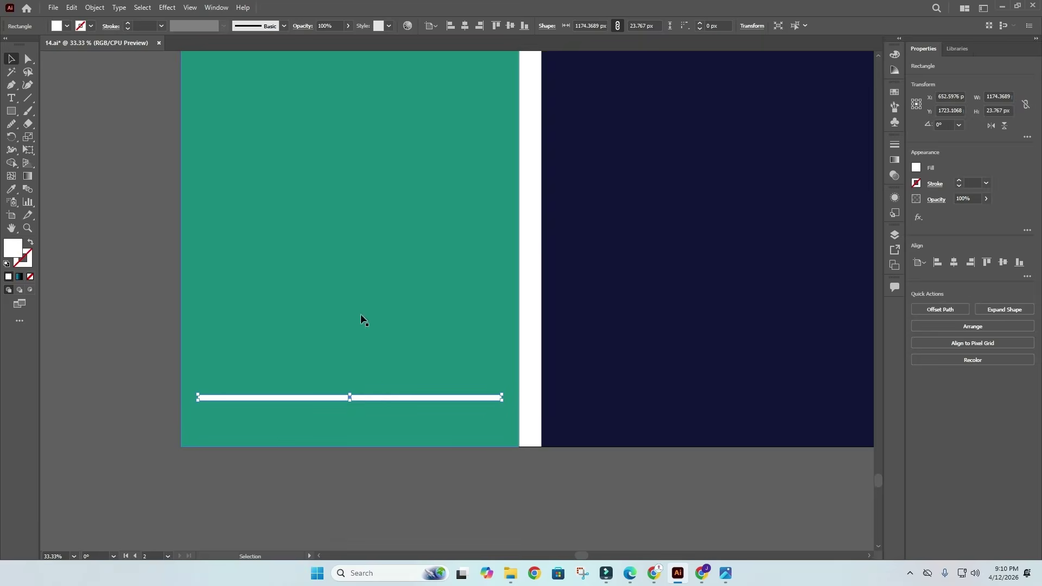
scroll(337, 165, "down", 4)
scroll(320, 175, "up", 1)
scroll(320, 175, "up", 3)
left_click(323, 154)
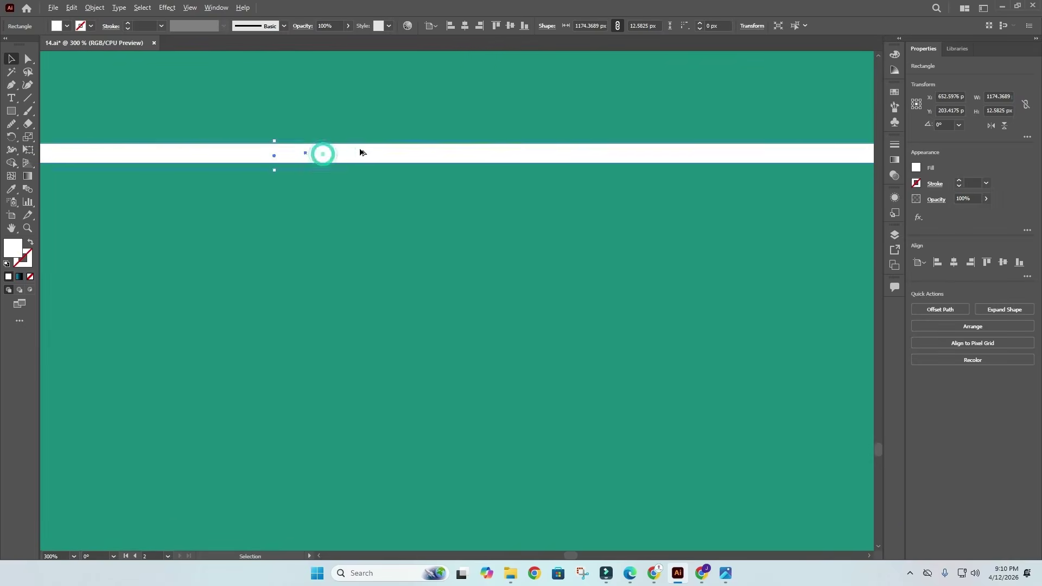
left_click_drag(277, 143, 276, 149)
scroll(279, 158, "down", 8)
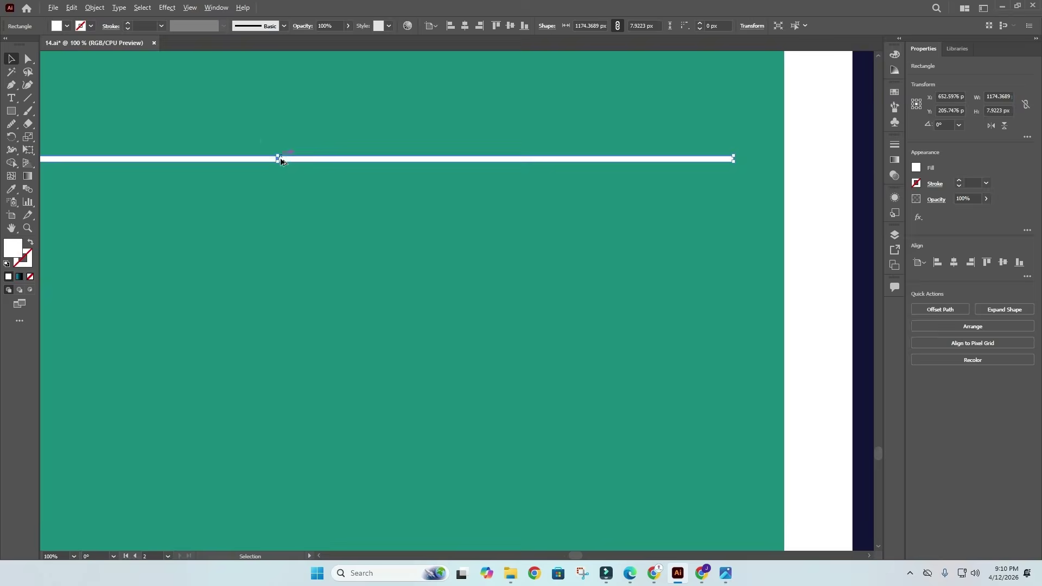
Blend the thin upper bar and the thick lower bar in the teal column into a series of horizontal stripes
scroll(326, 173, "left", 1)
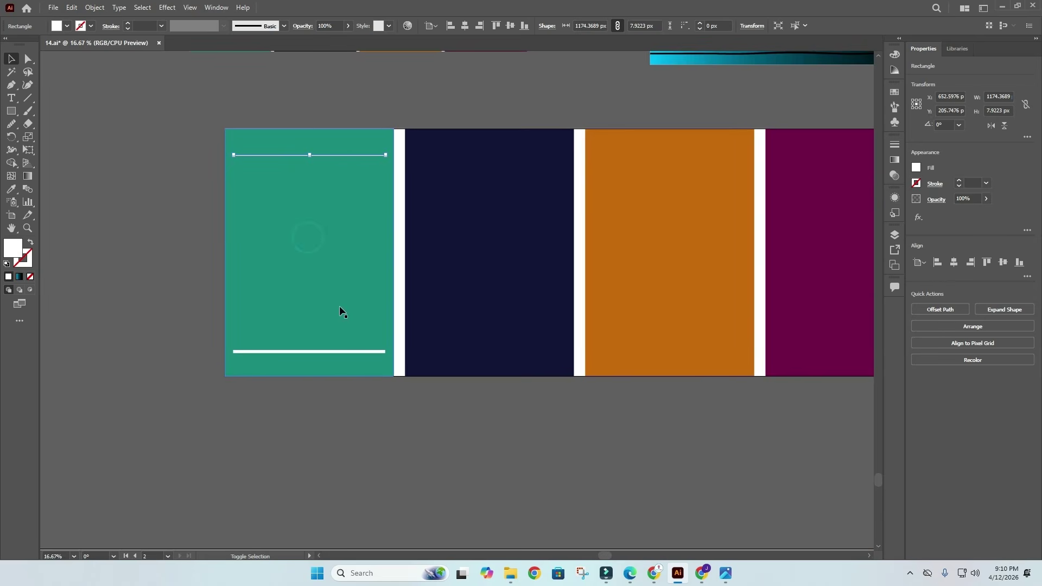
left_click(330, 353, "shift")
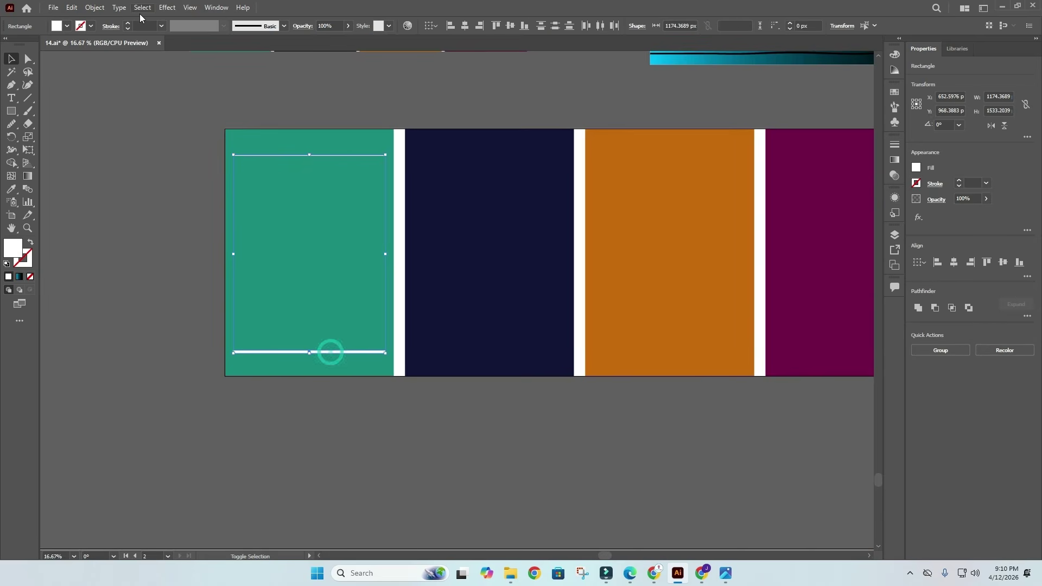
left_click(95, 8)
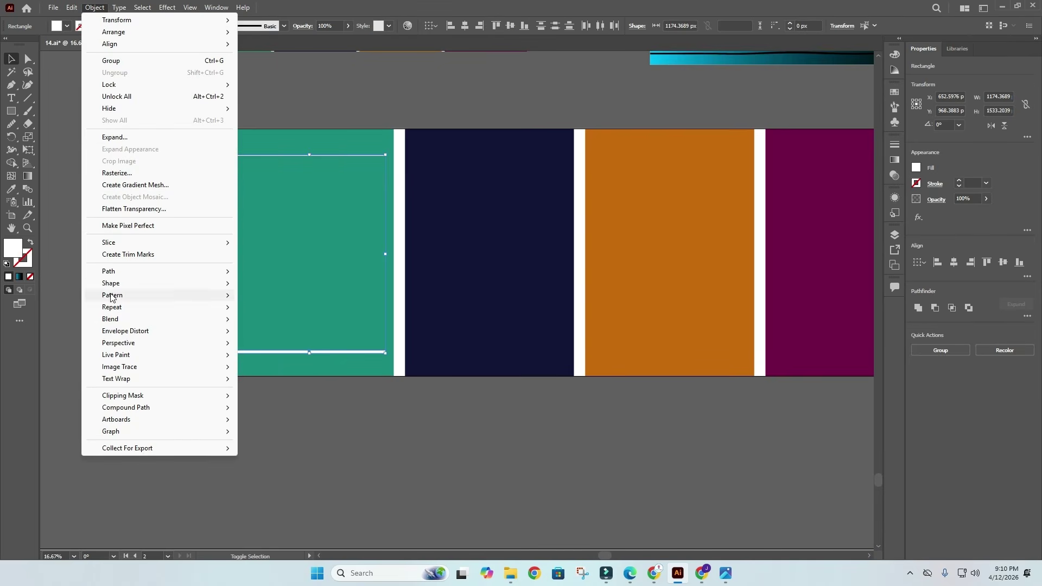
mouse_move(111, 319)
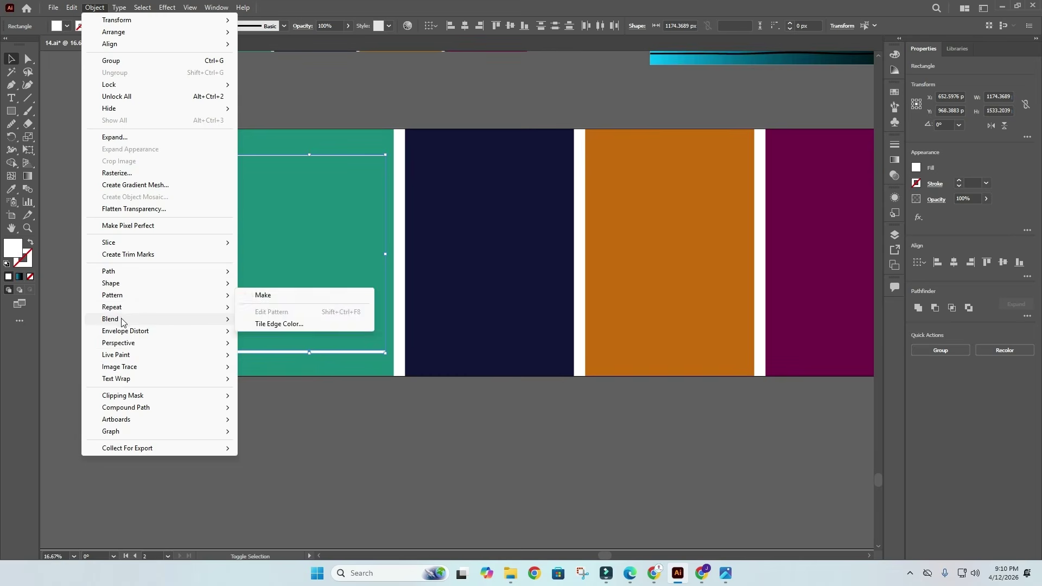
left_click(320, 319)
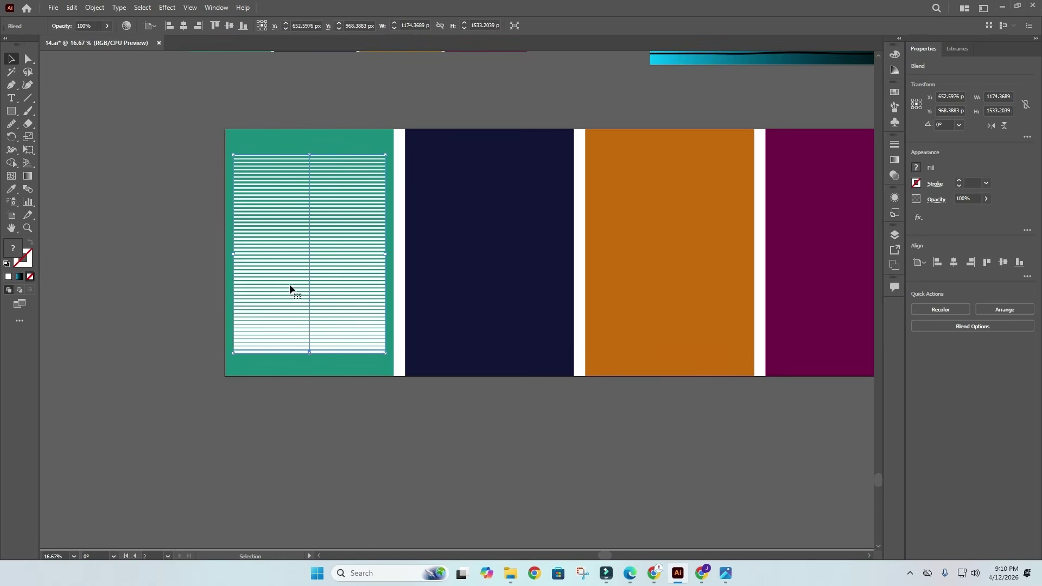
Lower the stripe blend's number of specified steps slightly and apply the blend options
double_click(28, 189)
double_click(825, 284)
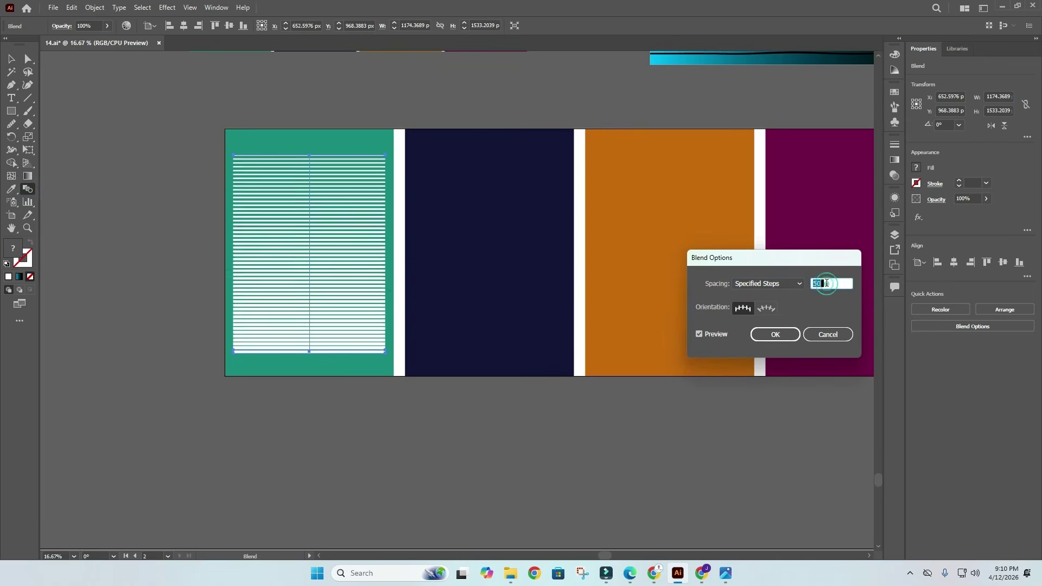
key("Down")
key("Down")
left_click(775, 334)
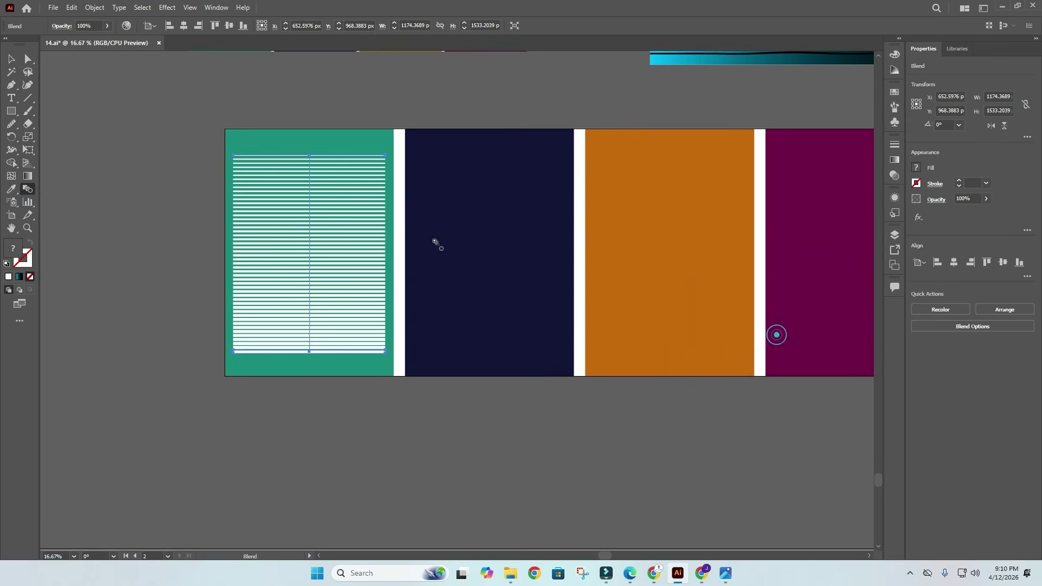
Duplicate the teal column's horizontal stripe blend straight across into the navy column
left_click(10, 59)
scroll(128, 73, "up", 3)
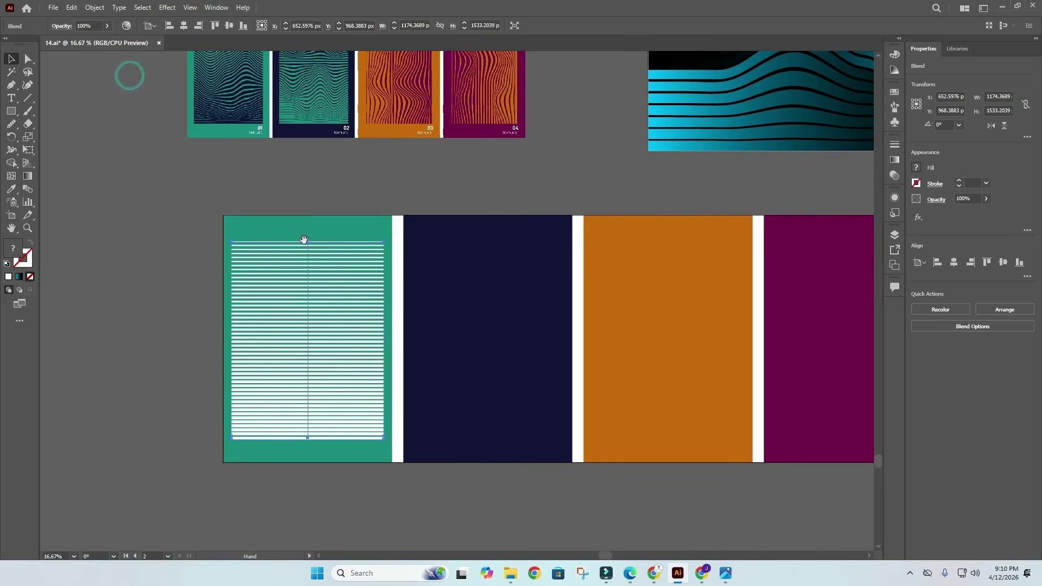
left_click_drag(356, 310, 663, 319)
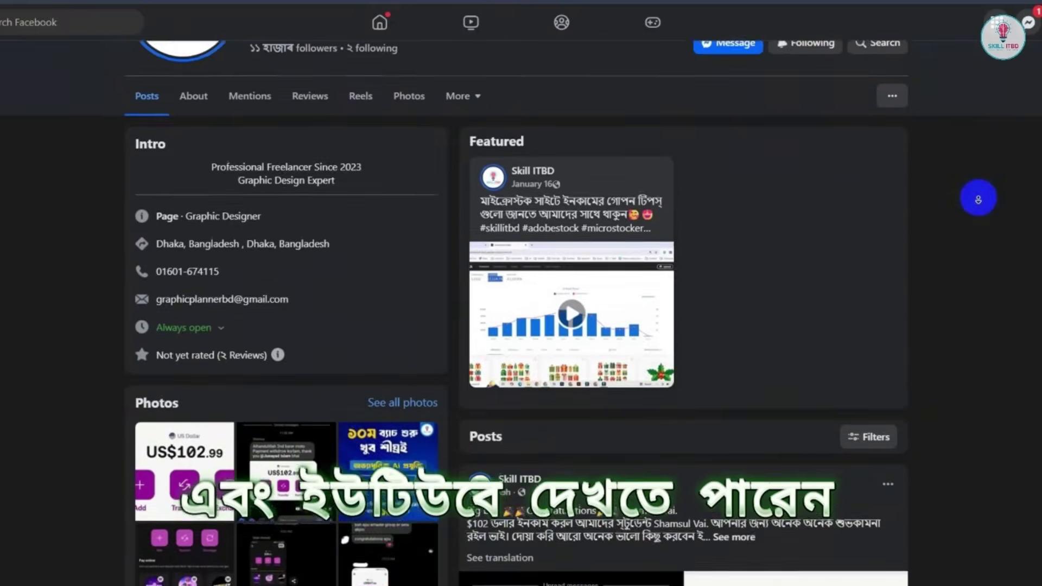
scroll(520, 293, "down", 10)
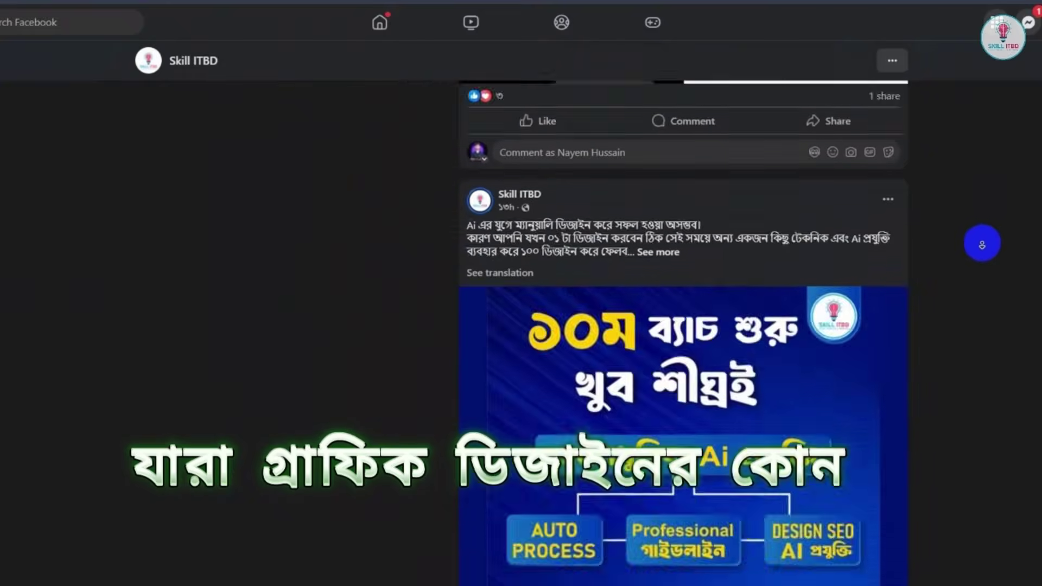
scroll(684, 326, "down", 15)
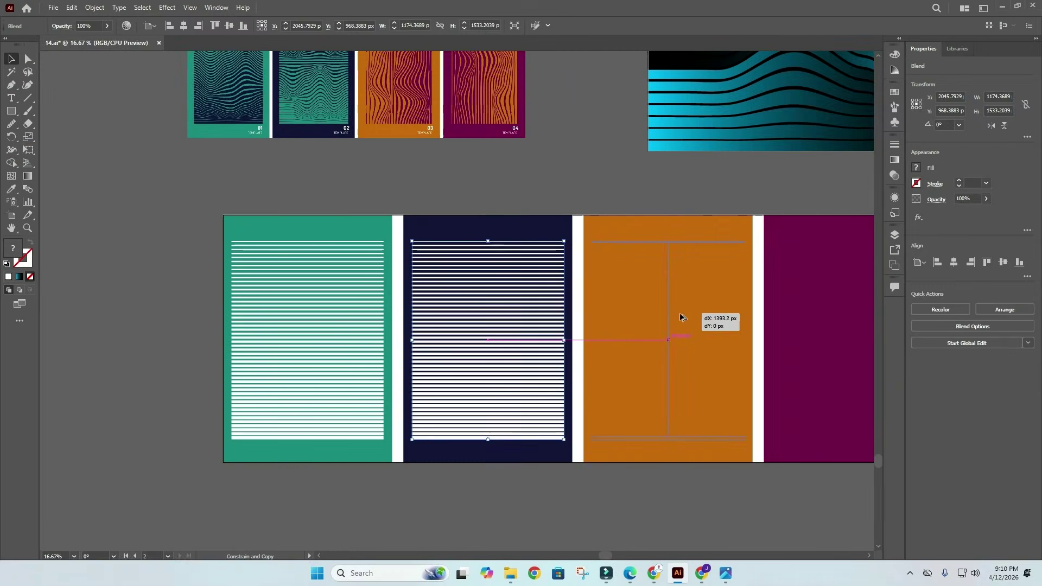
Duplicate the horizontal stripe blend straight across into the orange and magenta columns
left_click_drag(683, 318, 682, 317)
scroll(597, 298, "right", 3)
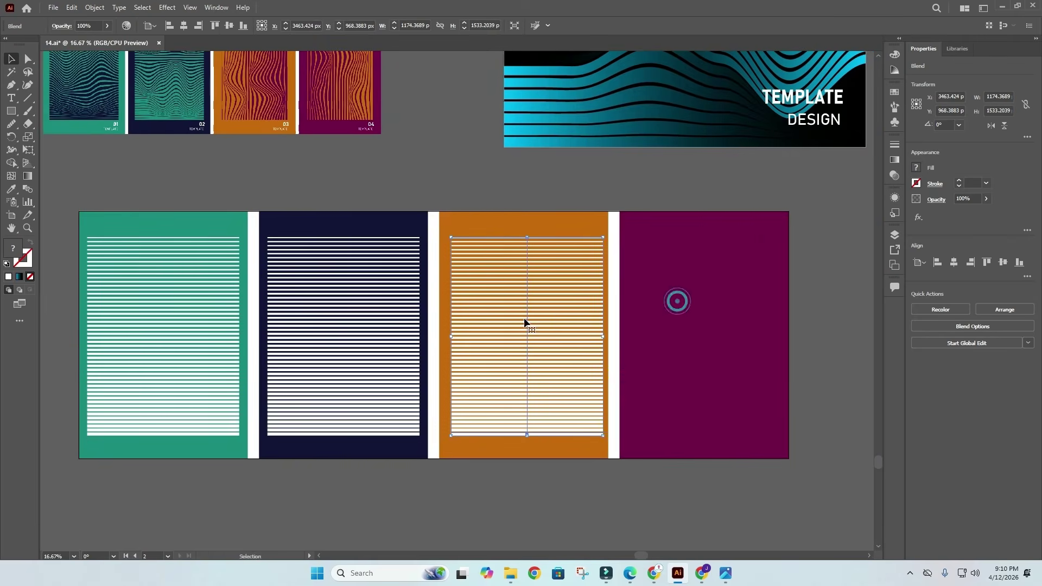
left_click_drag(524, 322, 701, 307)
scroll(353, 195, "left", 1)
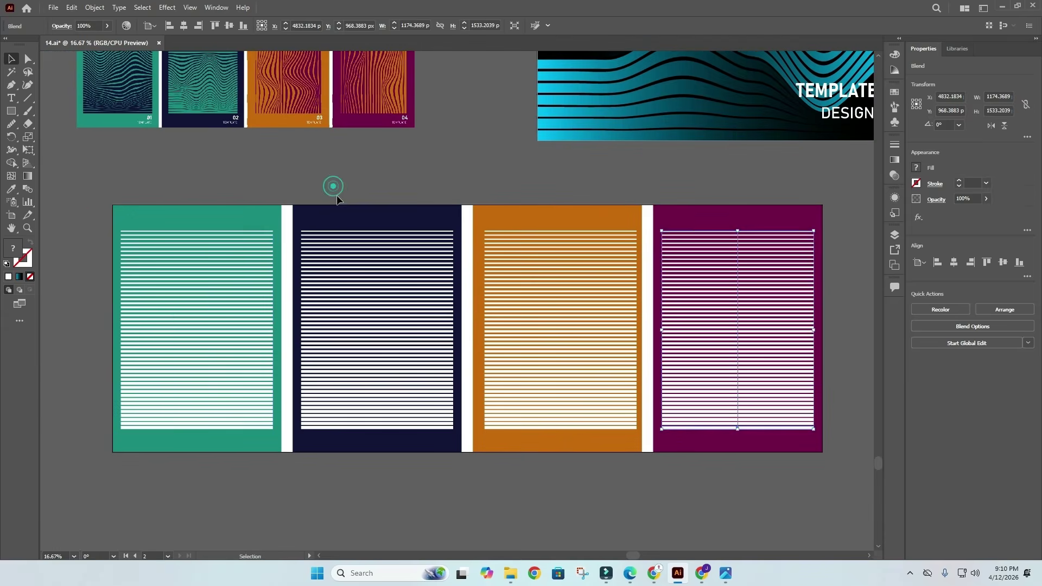
Apply an envelope mesh with 4 rows and 5 columns to the teal column's stripe blend
left_click(333, 184)
left_click(162, 317)
left_click(94, 7)
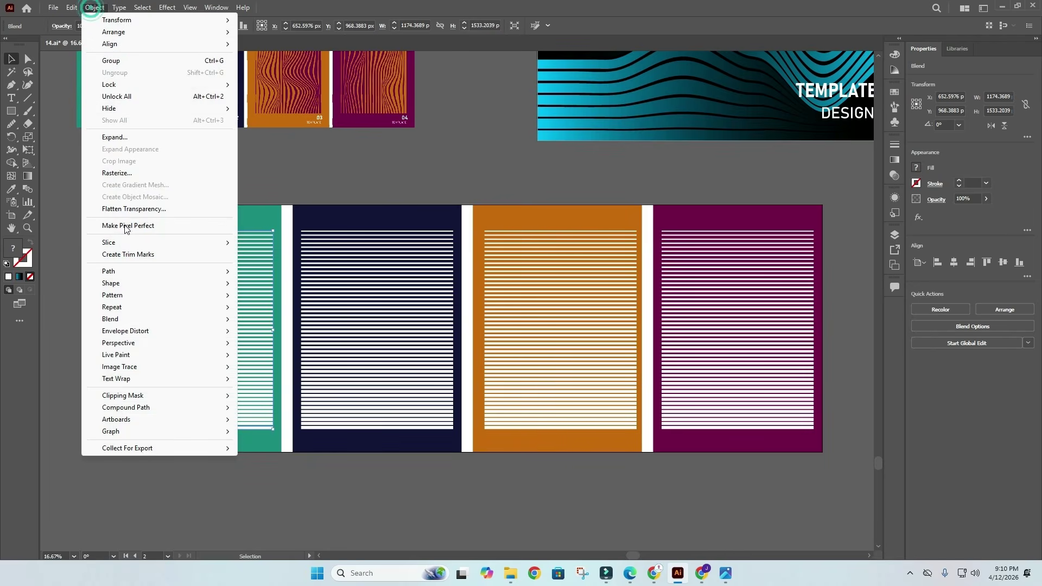
mouse_move(145, 332)
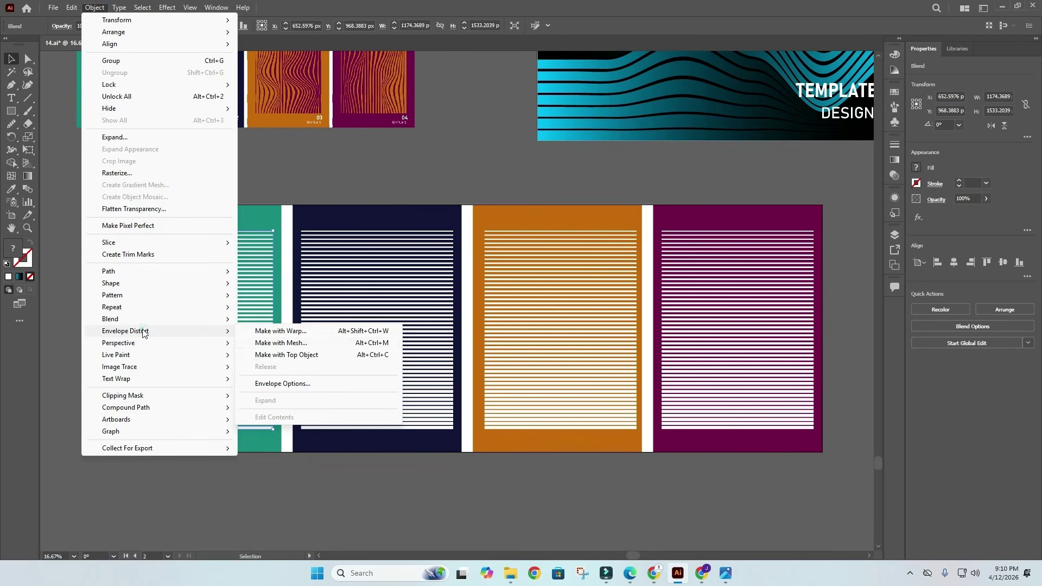
left_click(307, 343)
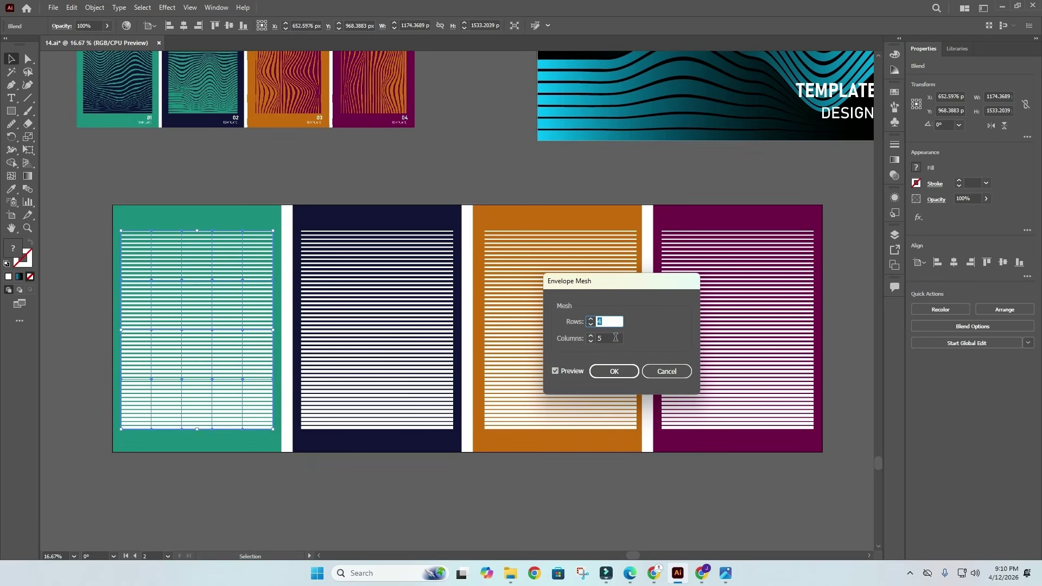
left_click(613, 372)
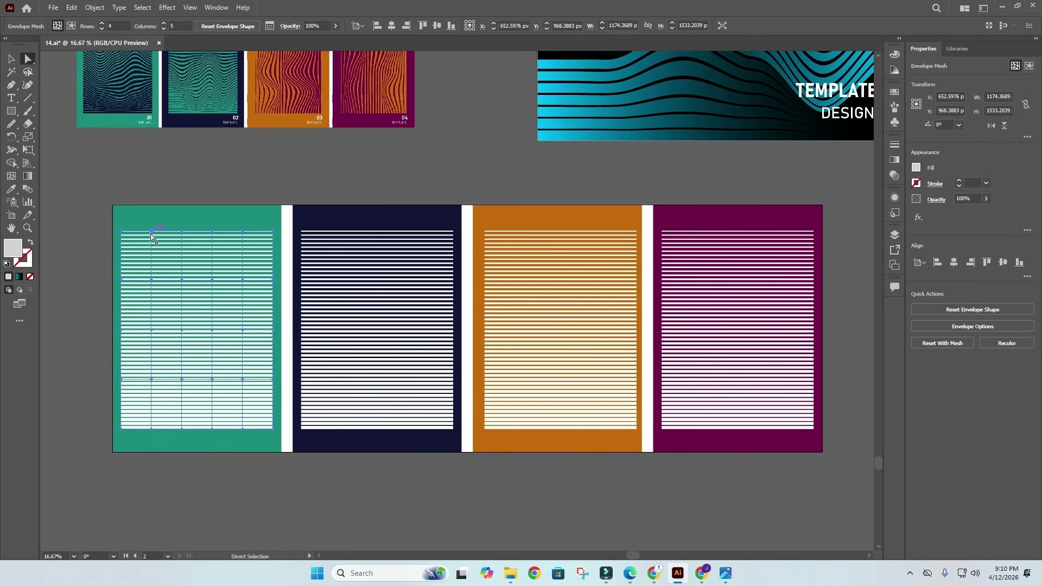
Move the inner mesh points of the teal column's envelope up and down to bend the stripes into flowing waves
left_click(150, 279)
scroll(154, 223, "up", 1)
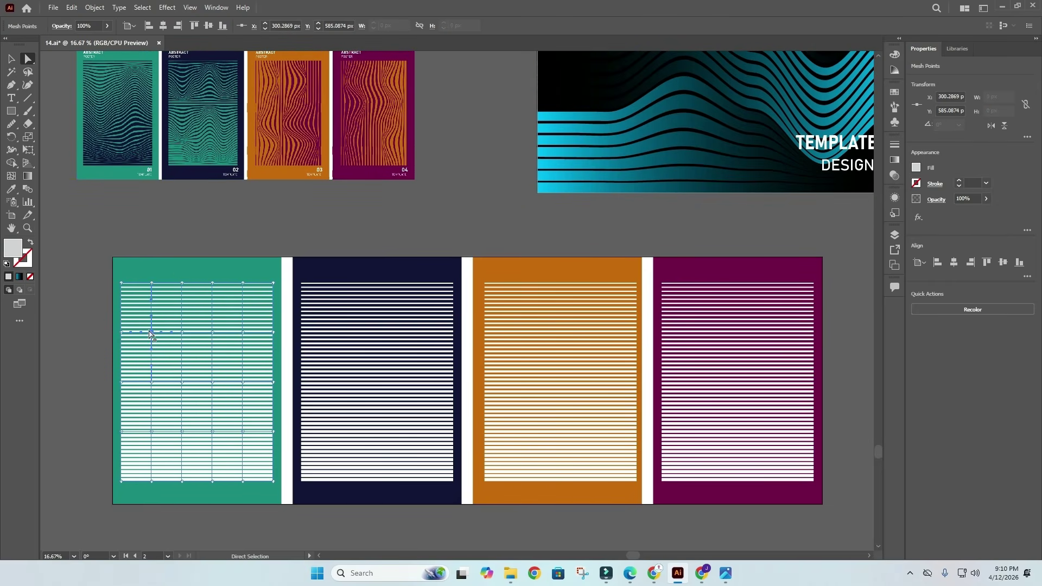
left_click_drag(152, 335, 152, 359)
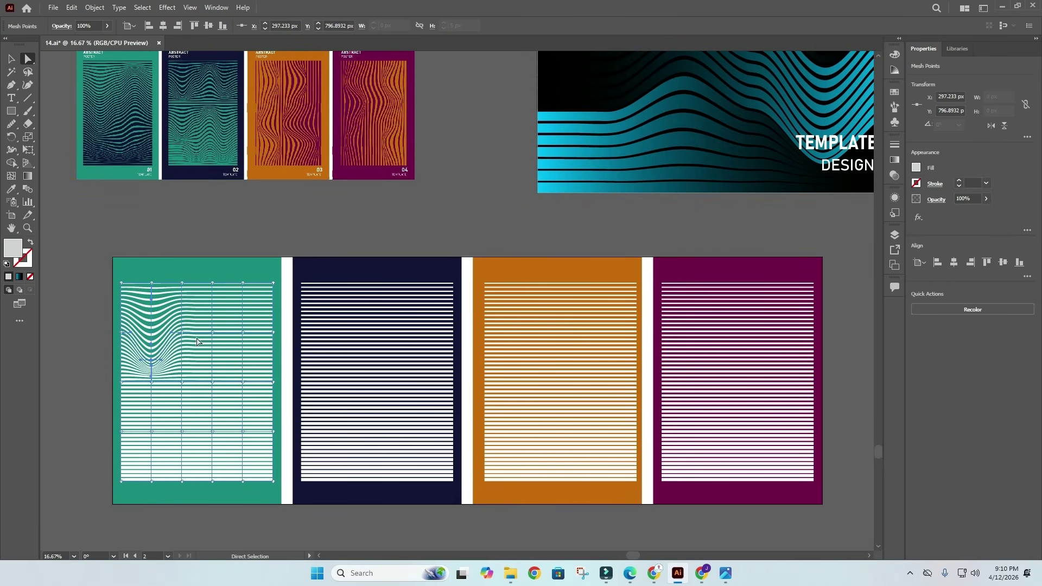
left_click_drag(215, 332, 242, 356)
left_click_drag(152, 434, 152, 400)
left_click_drag(244, 387, 212, 406)
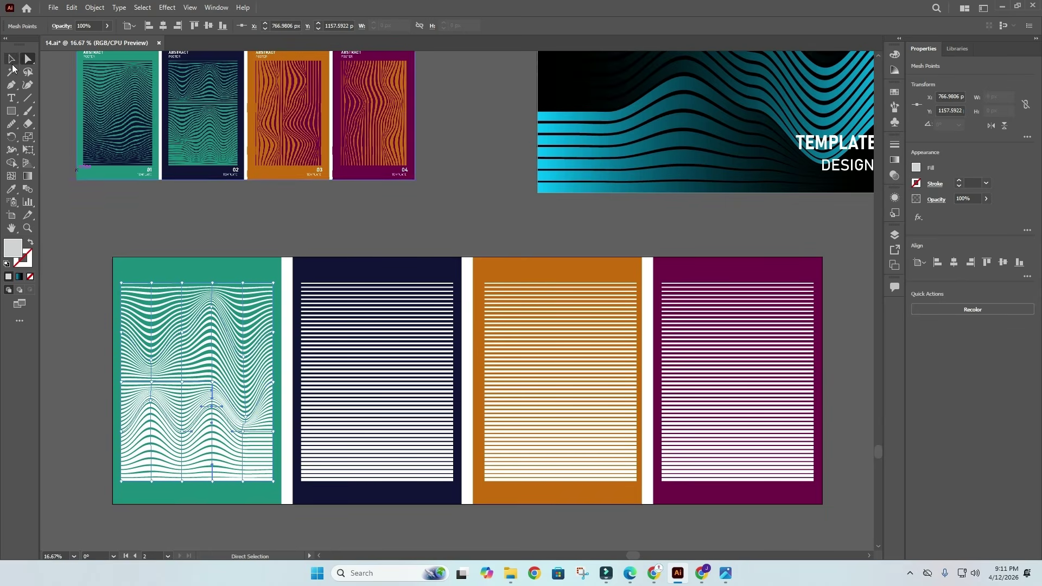
Apply an envelope mesh to the navy column's stripe blend and distort the stripes into a different wave pattern
left_click(11, 58)
left_click(410, 359)
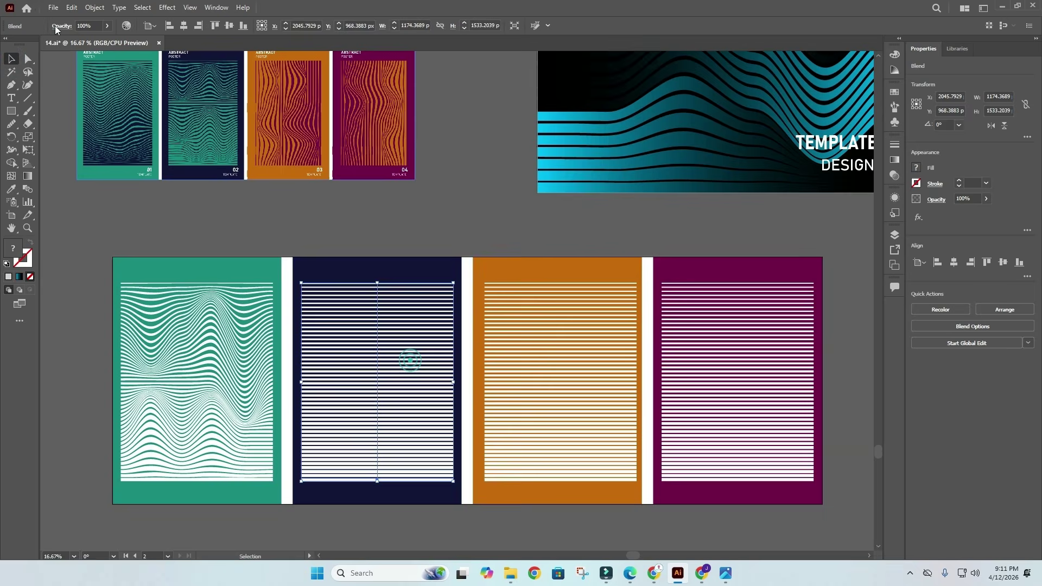
left_click(96, 8)
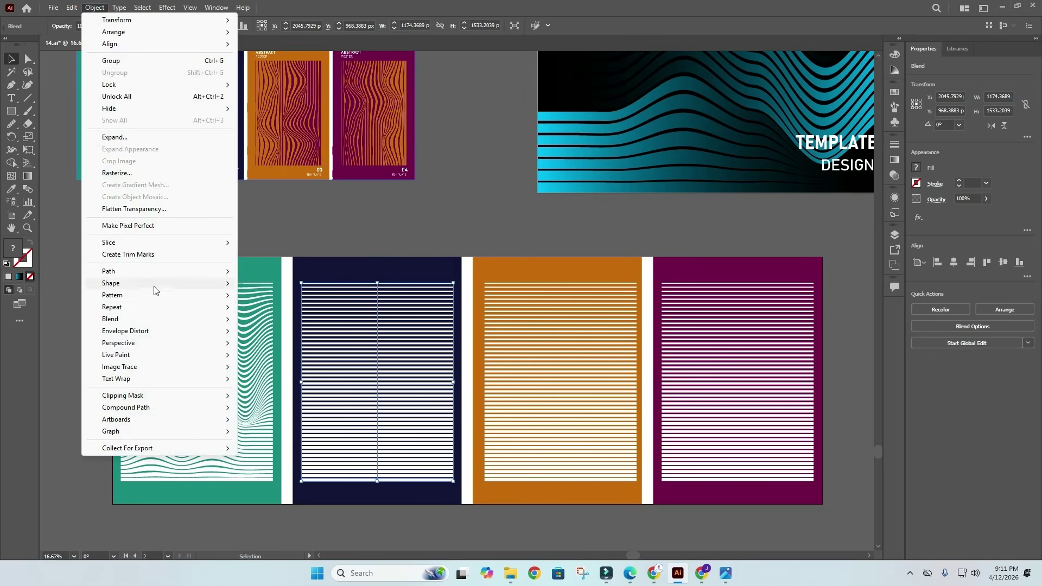
left_click(134, 330)
left_click(286, 354)
Delete the horizontal stripe blends from the orange and magenta columns
left_click(581, 364)
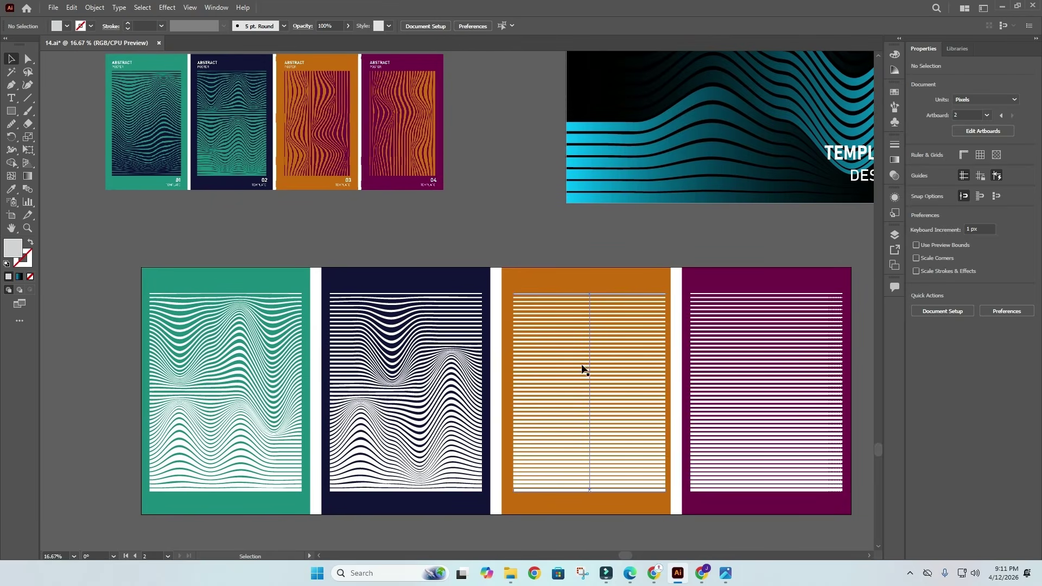
left_click(731, 364, "shift")
key("Delete")
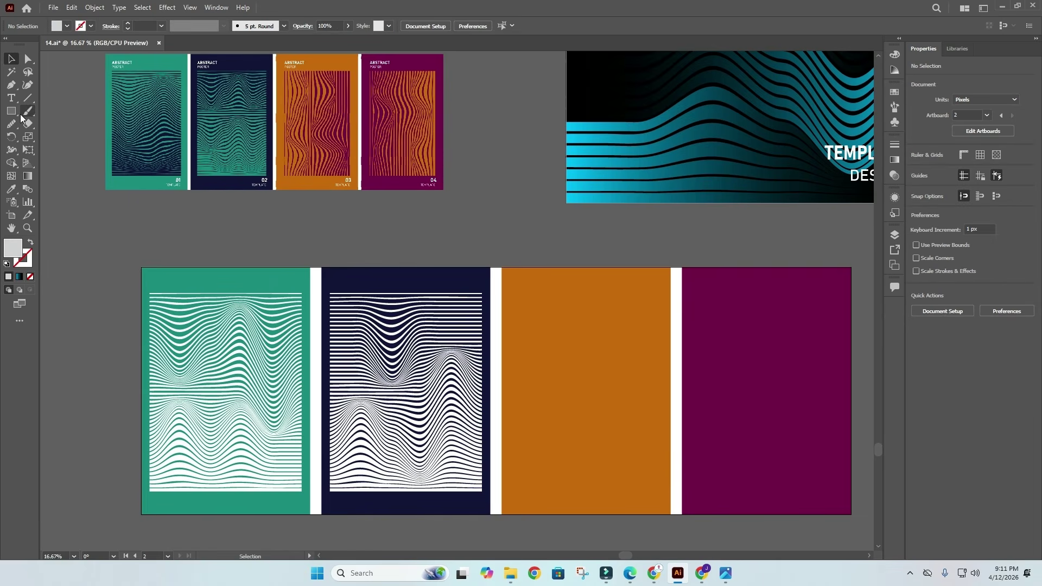
Draw a thin vertical bar about 8 px wide and 1527 px high near the orange column's left edge
left_click_drag(508, 354, 447, 268)
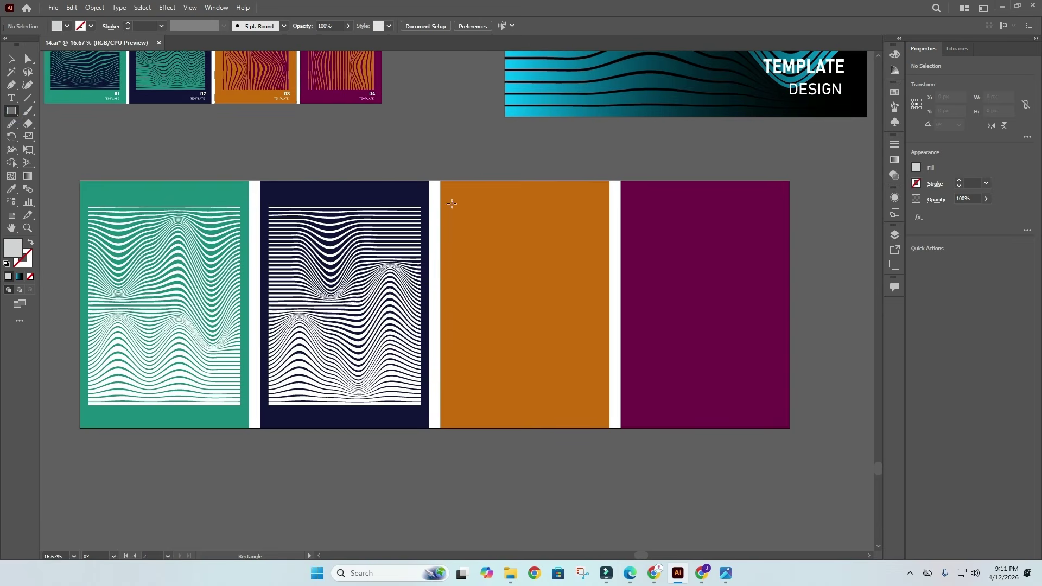
left_click_drag(474, 307, 454, 403)
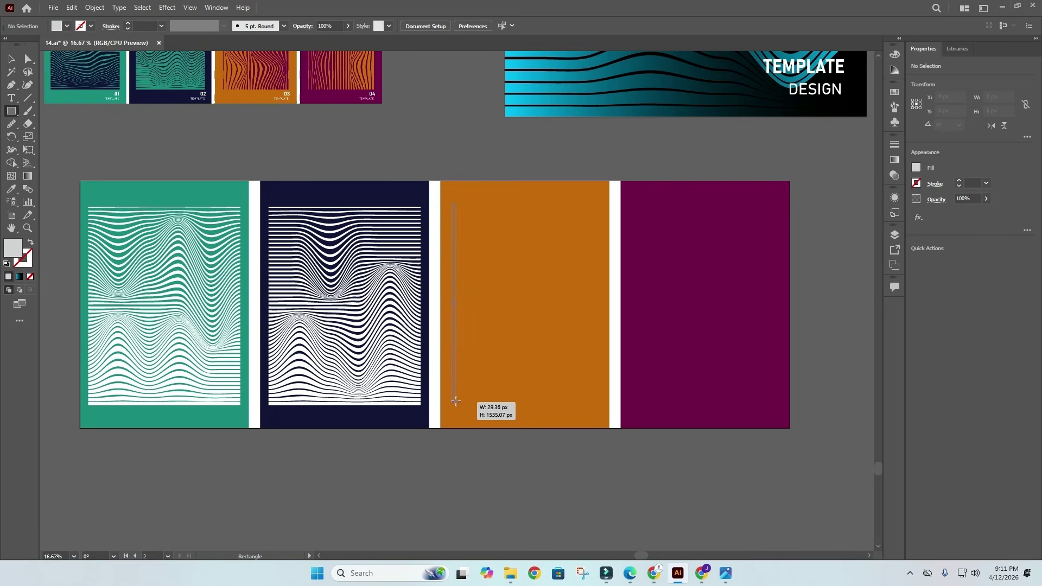
left_click_drag(452, 400, 452, 401)
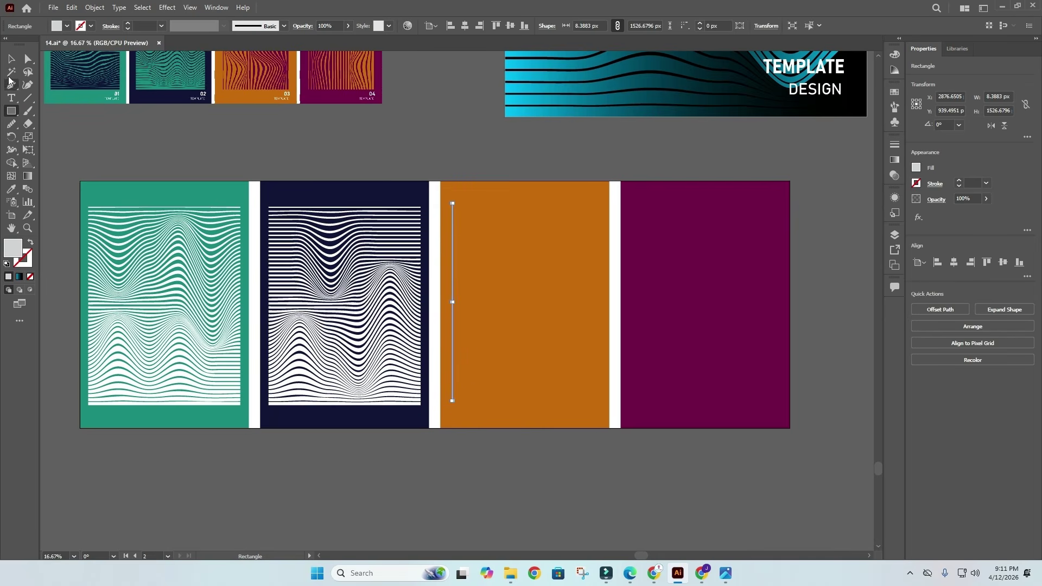
Duplicate the thin bar straight across to near the orange column's right edge and widen the copy to about 34 px
scroll(471, 304, "up", 3)
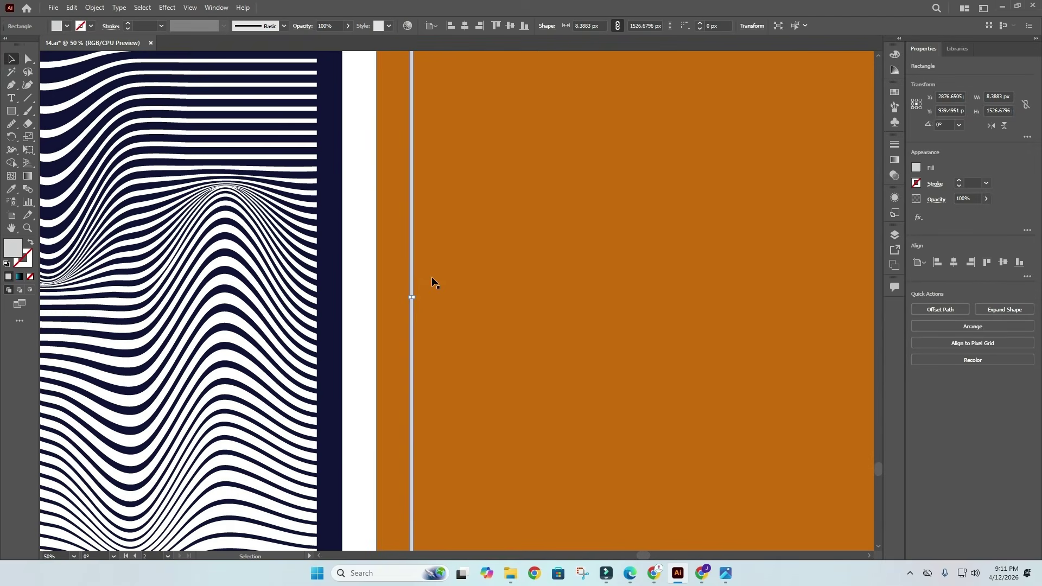
left_click_drag(411, 268, 787, 296)
scroll(750, 301, "down", 2)
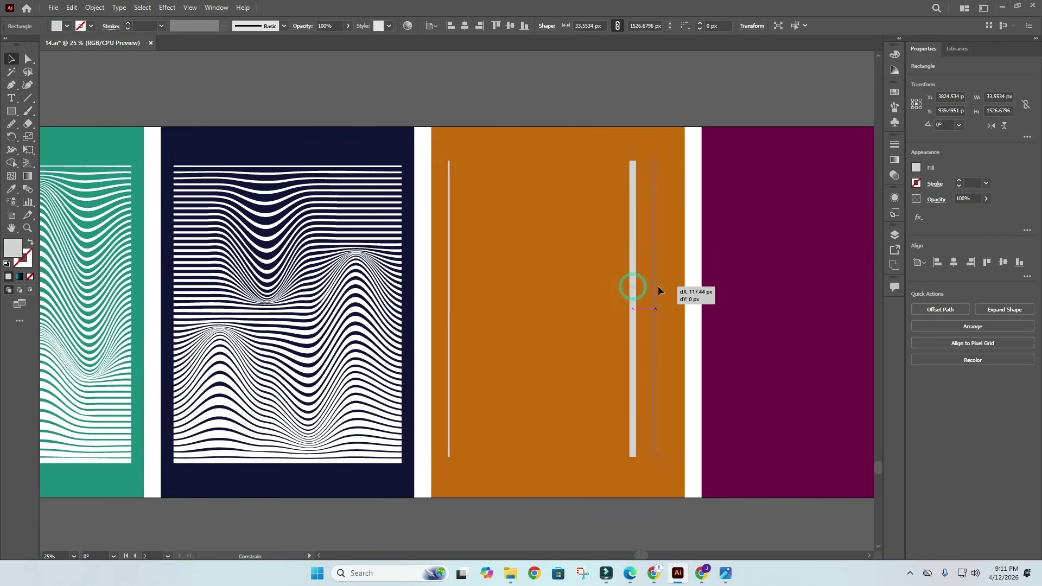
left_click_drag(659, 290, 659, 290)
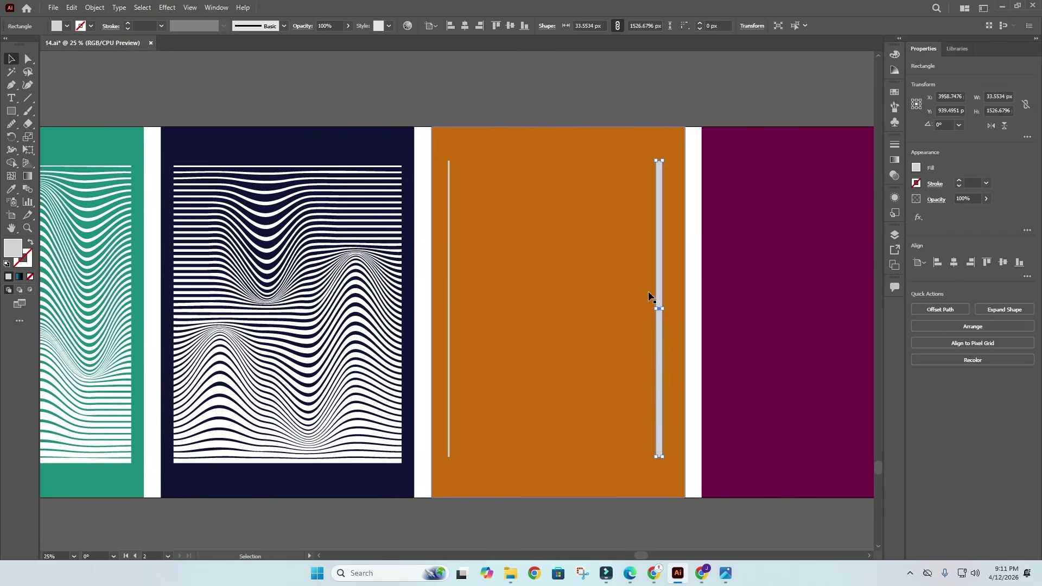
Align the orange column's thin and thick bars by their vertical centres and blend them into vertical stripes
left_click(449, 271, "shift")
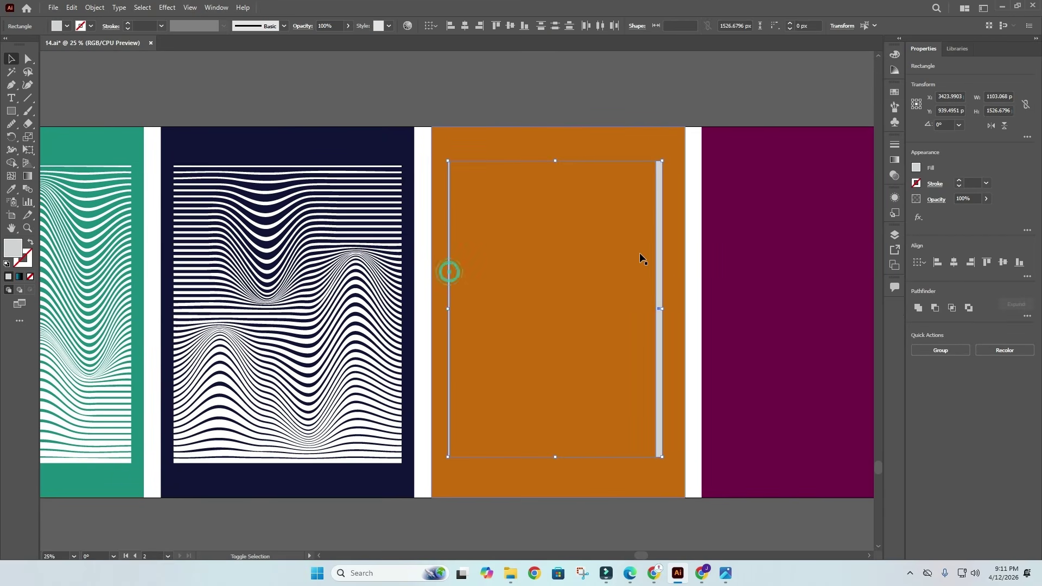
left_click(510, 25)
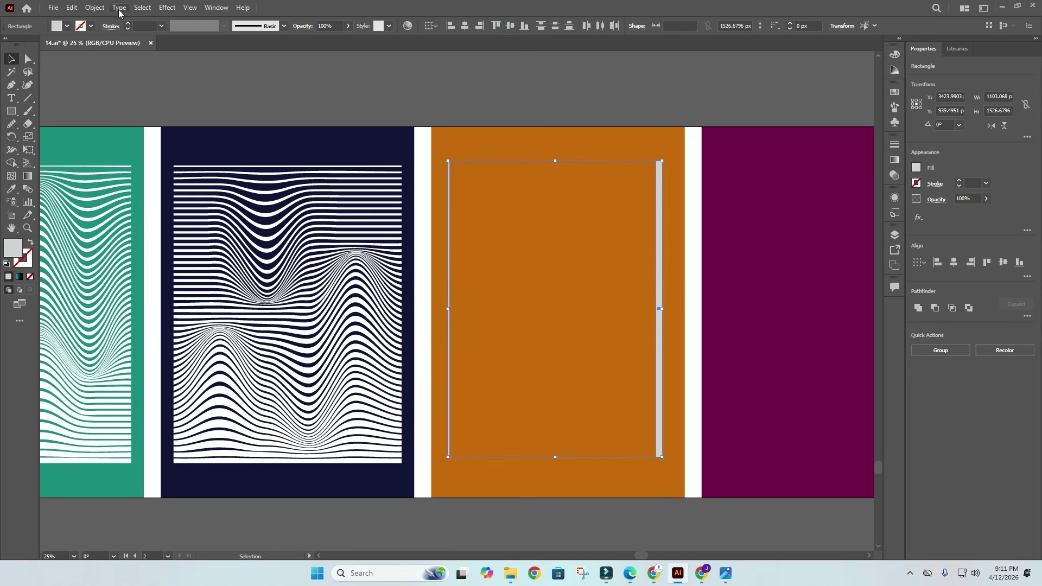
left_click(95, 8)
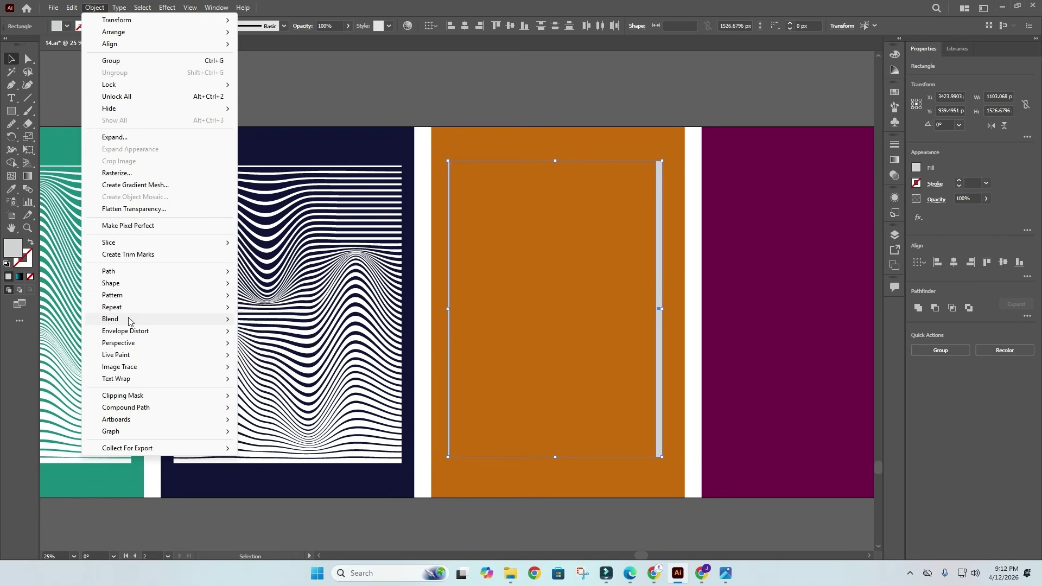
mouse_move(129, 321)
left_click(266, 319)
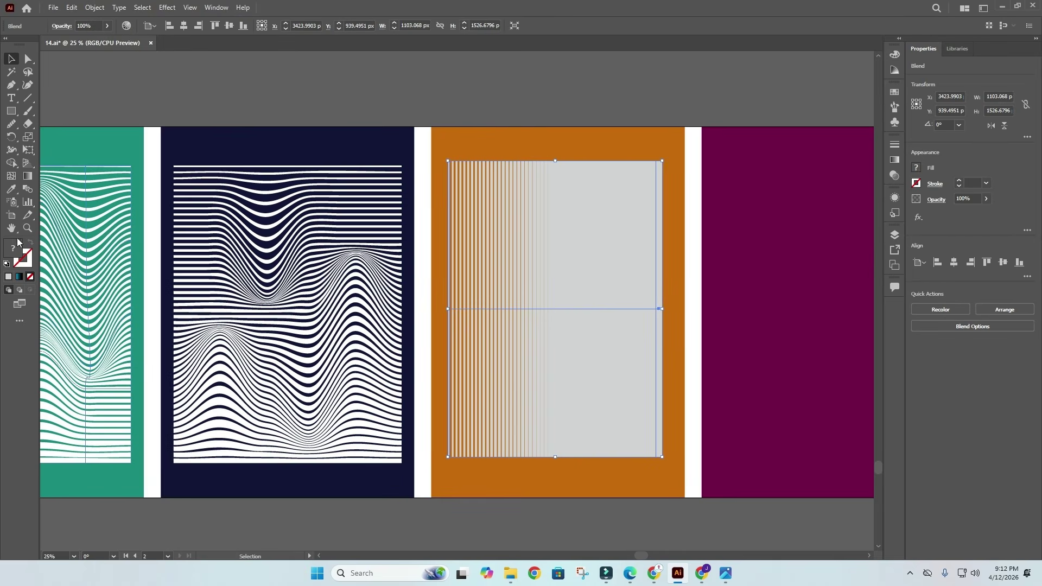
Set the orange column's vertical stripe blend to 26 specified steps
double_click(27, 191)
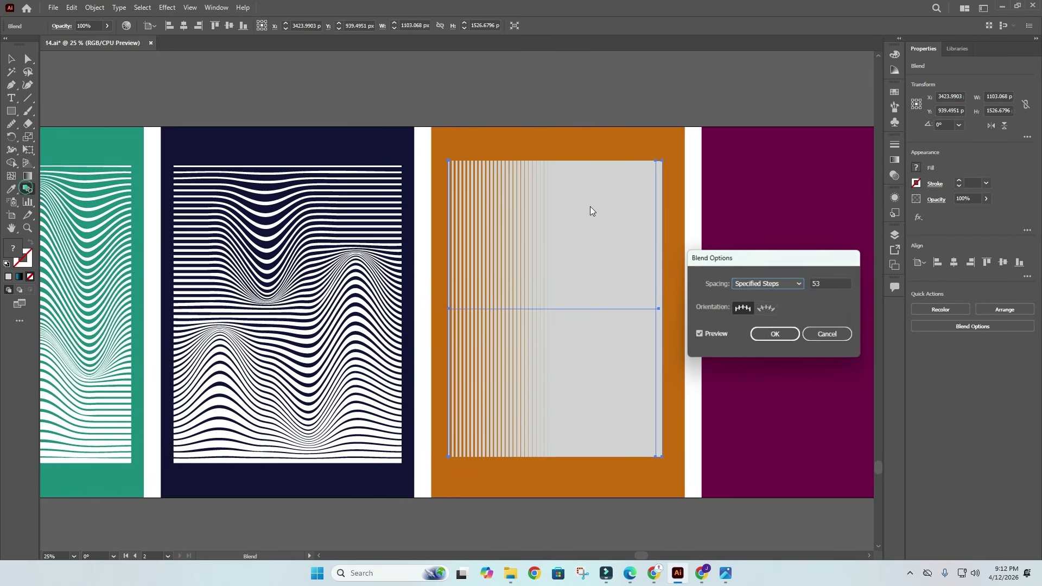
double_click(830, 283)
key("Down")
key("Down")
key("Down")
key("Down")
key("Down")
key("Down")
key("Down")
key("Down")
key("Down")
key("Down")
key("Down")
key("Down")
key("Down")
key("Down")
key("Down")
key("Down")
key("Down")
key("Down")
key("Down")
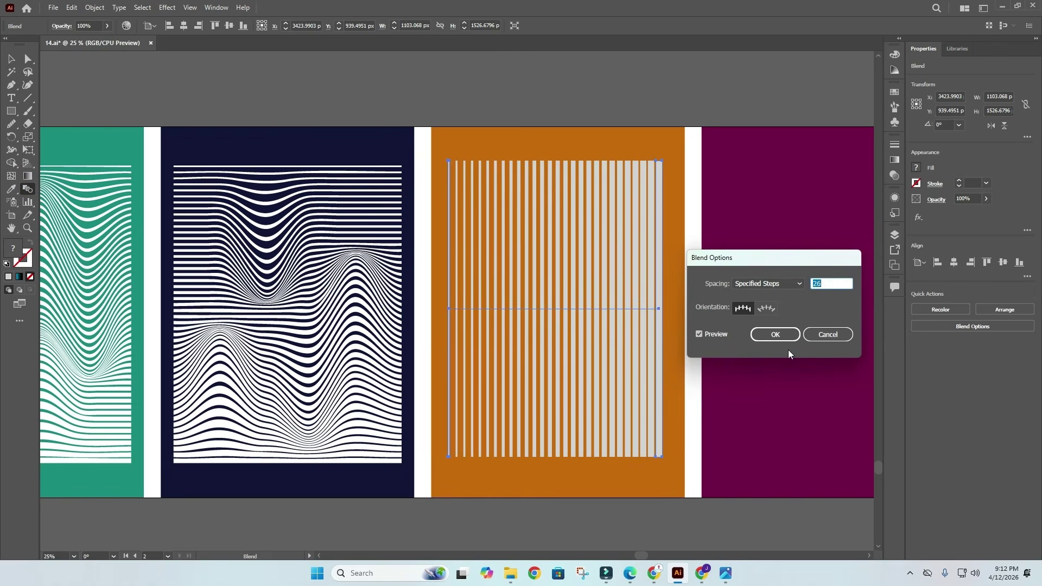
left_click(776, 335)
Duplicate the orange column's vertical stripe blend straight across into the magenta column
key("ctrl+minus")
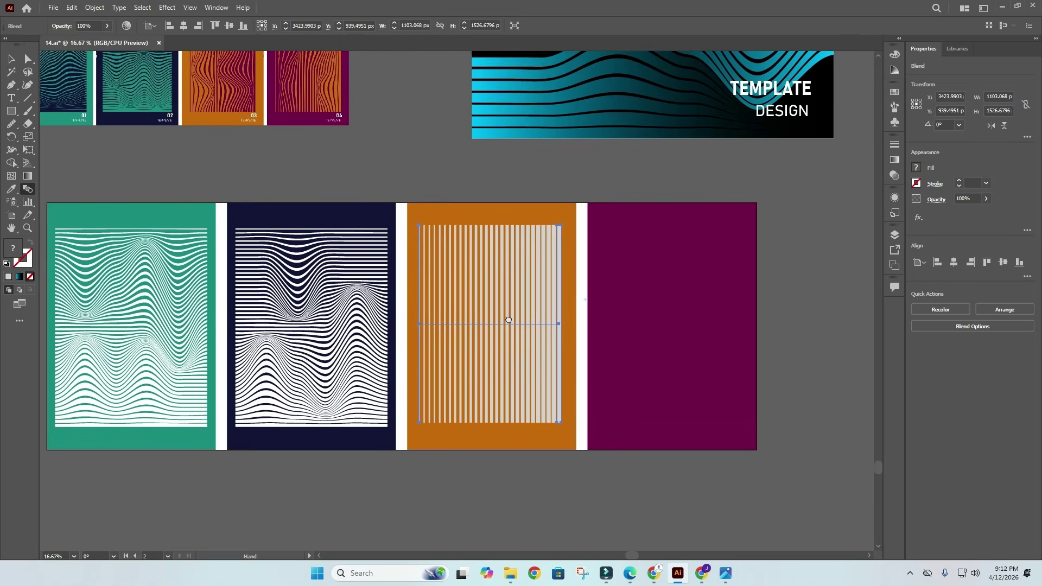
key("Return")
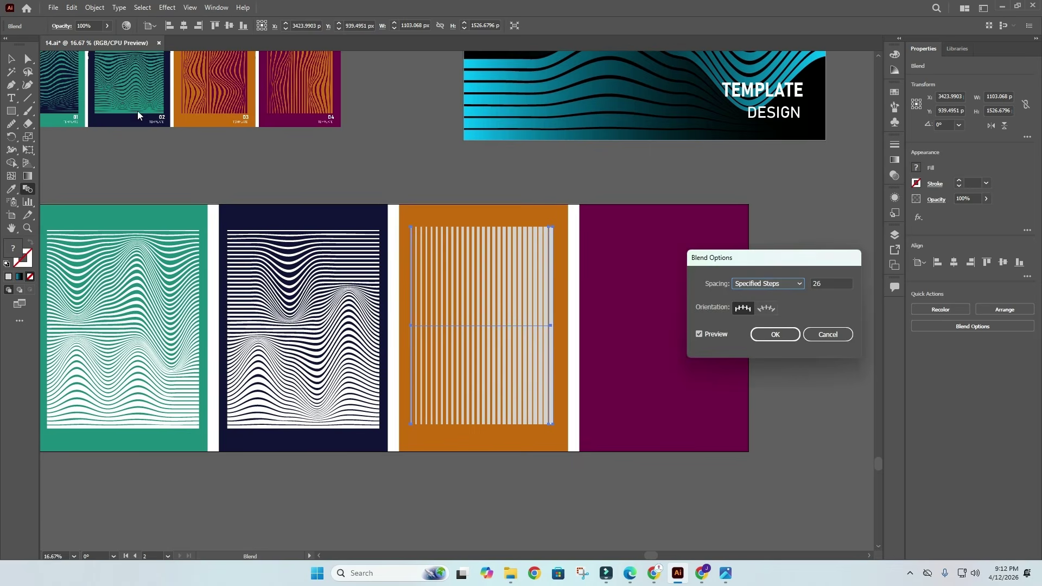
left_click(827, 334)
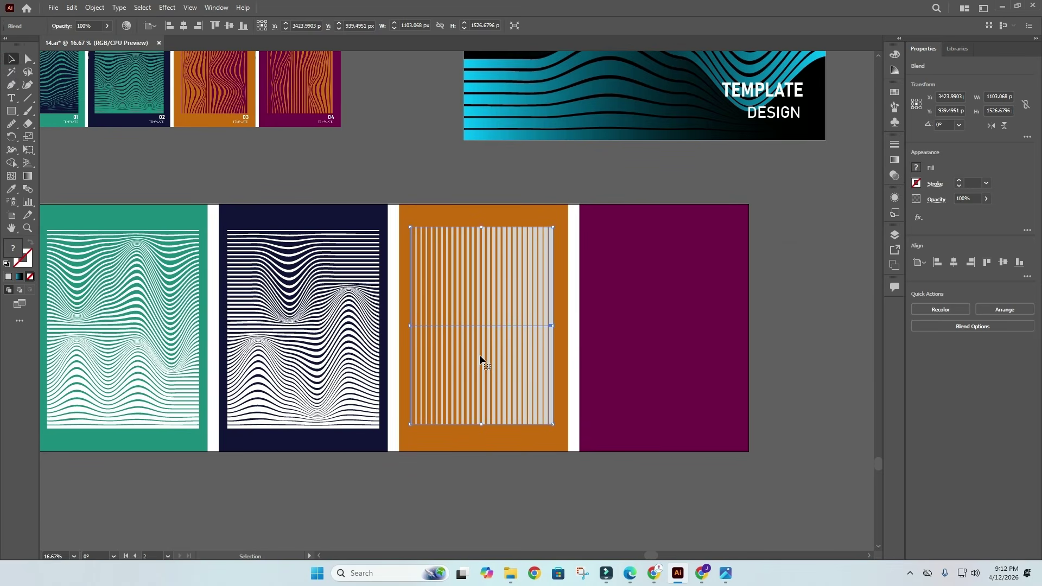
left_click_drag(480, 358, 670, 340)
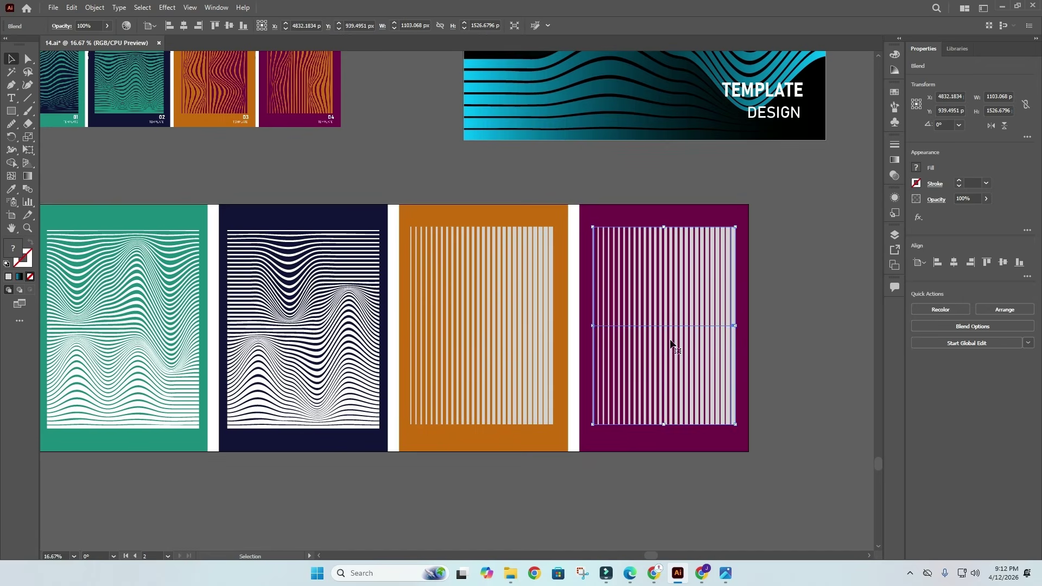
Apply an envelope mesh with 4 rows and 5 columns to the orange column's vertical stripe blend
left_click(487, 288)
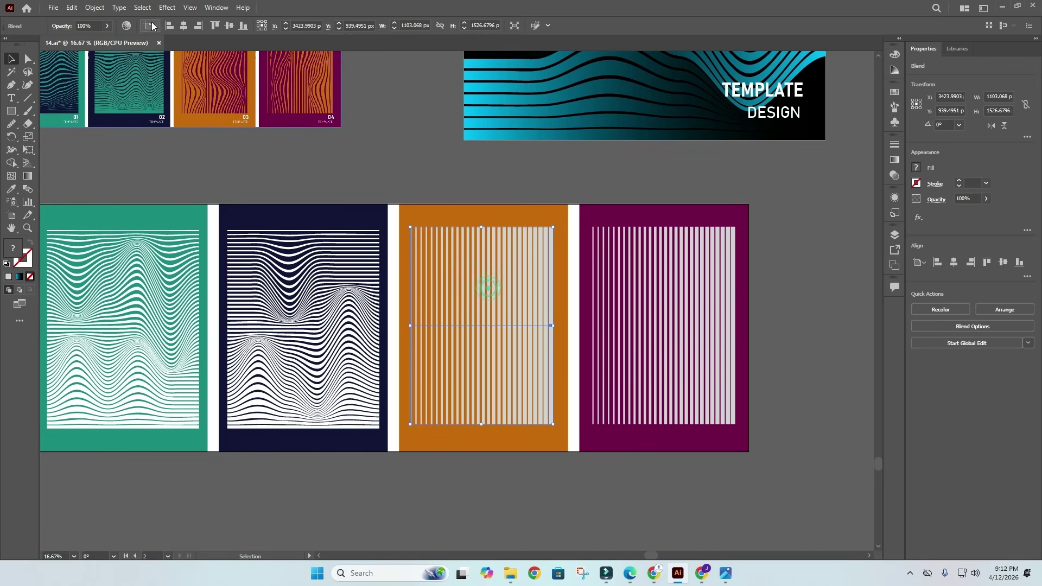
left_click(95, 8)
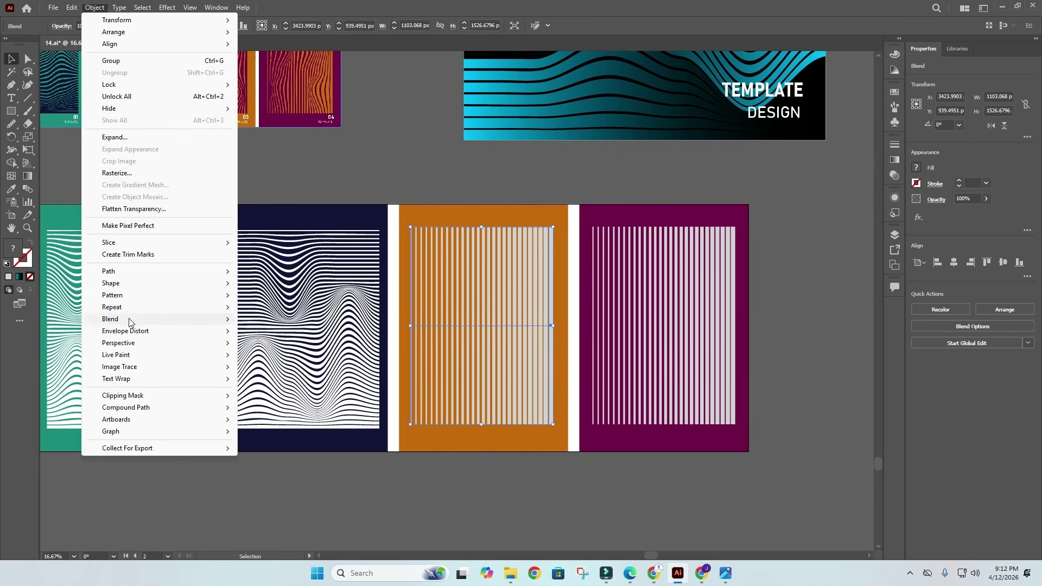
mouse_move(130, 331)
left_click(299, 342)
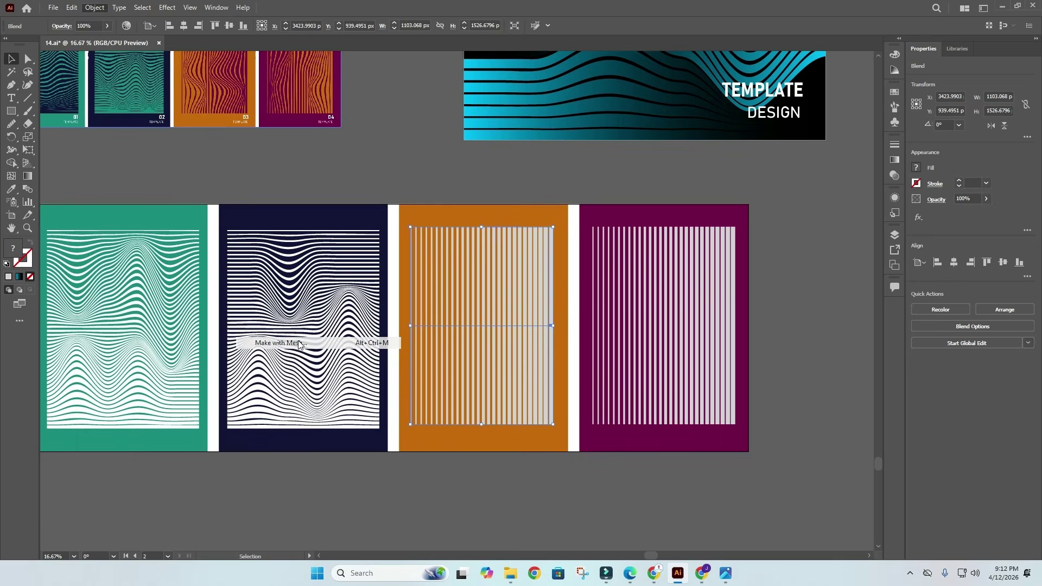
left_click(625, 373)
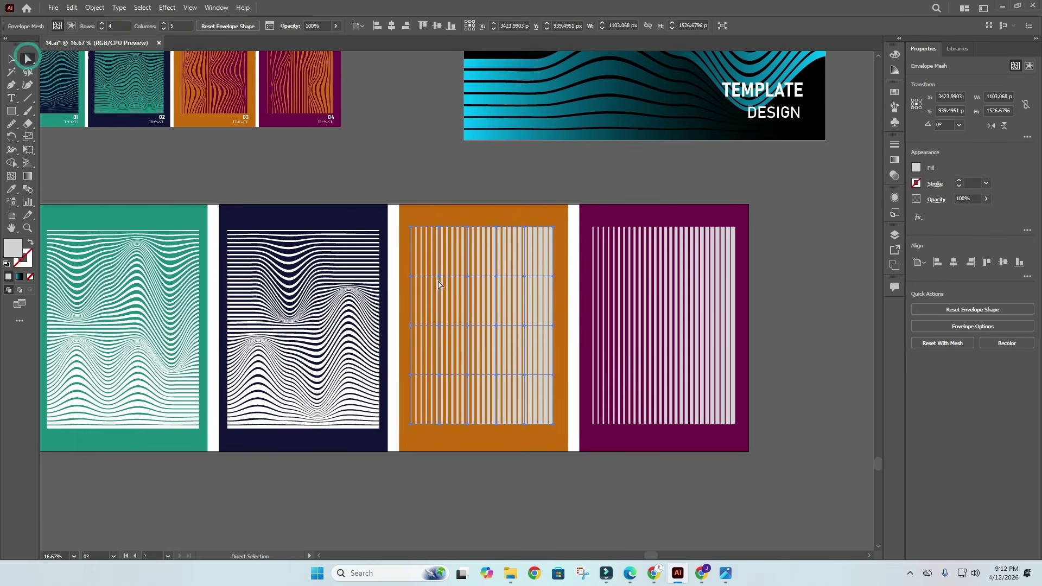
Warp the orange column's stripes by pulling the upper-left and lower-centre mesh points rightward and the middle-right point leftward
left_click_drag(440, 281, 464, 277)
key("ctrl+z")
left_click_drag(524, 327, 498, 326)
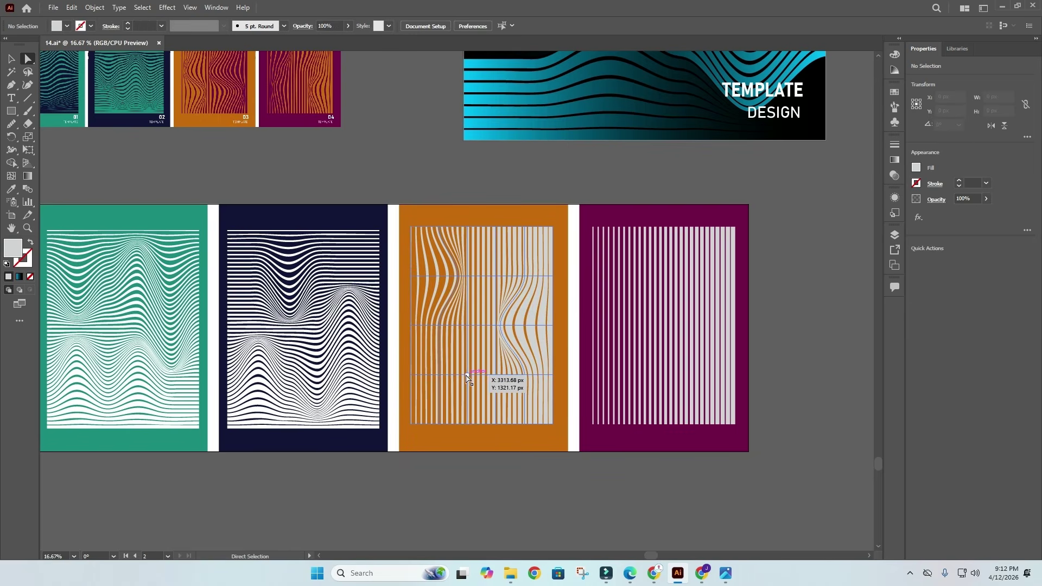
left_click(465, 373)
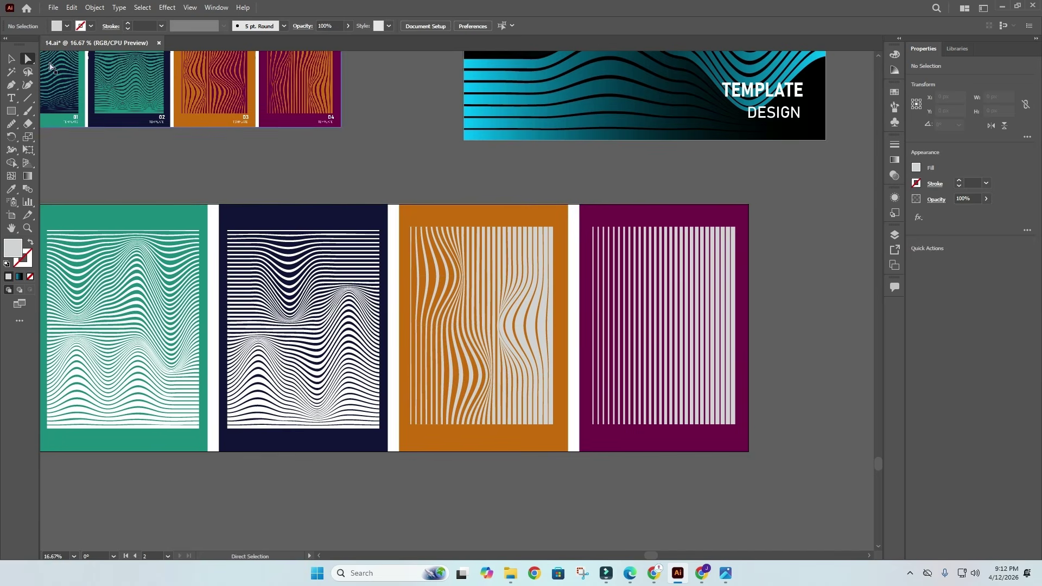
Apply an envelope mesh with 4 rows and 5 columns to the magenta column's vertical stripe blend
left_click(10, 58)
left_click(679, 320)
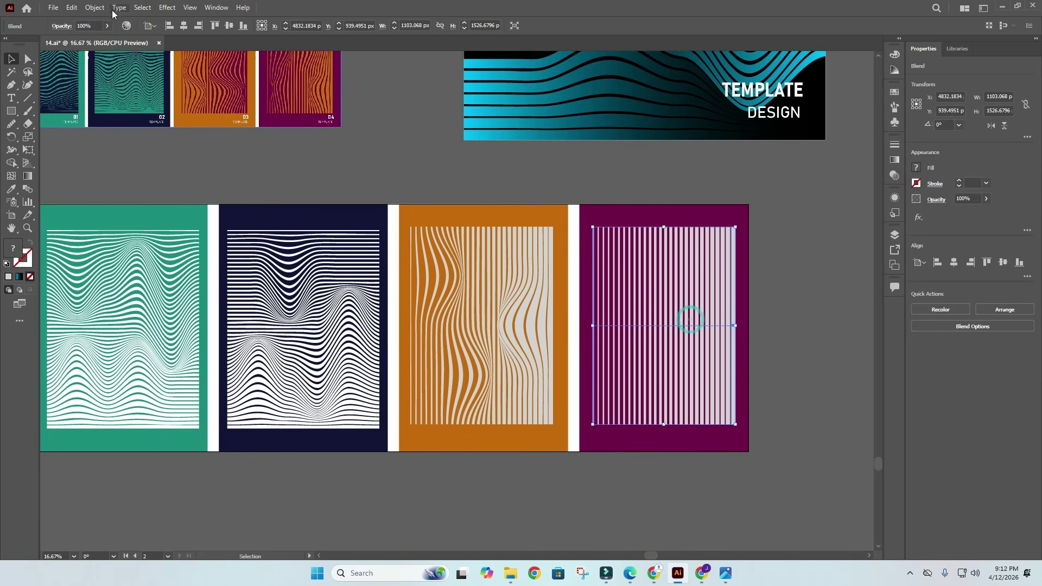
left_click(94, 7)
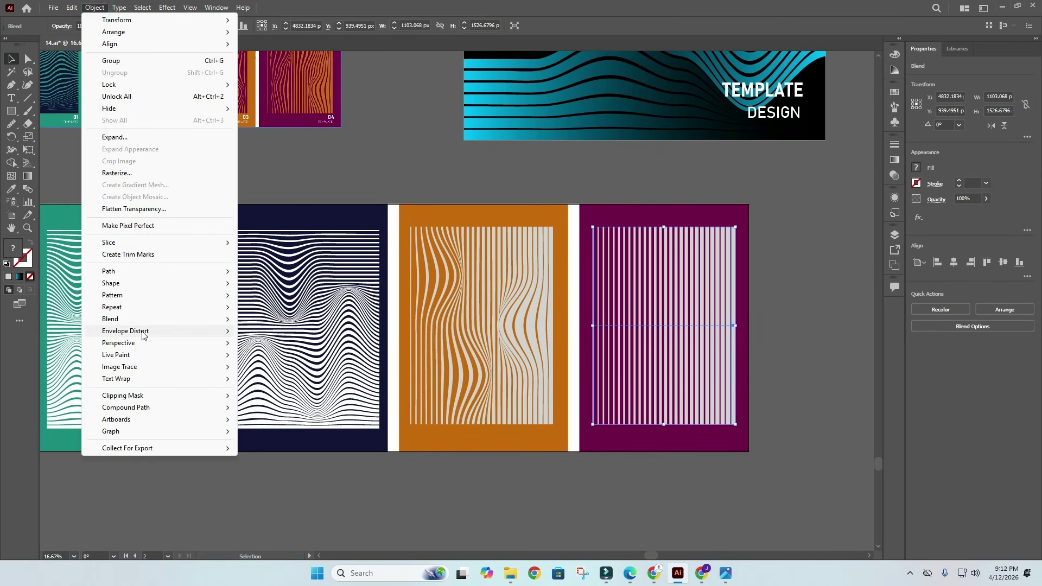
mouse_move(145, 332)
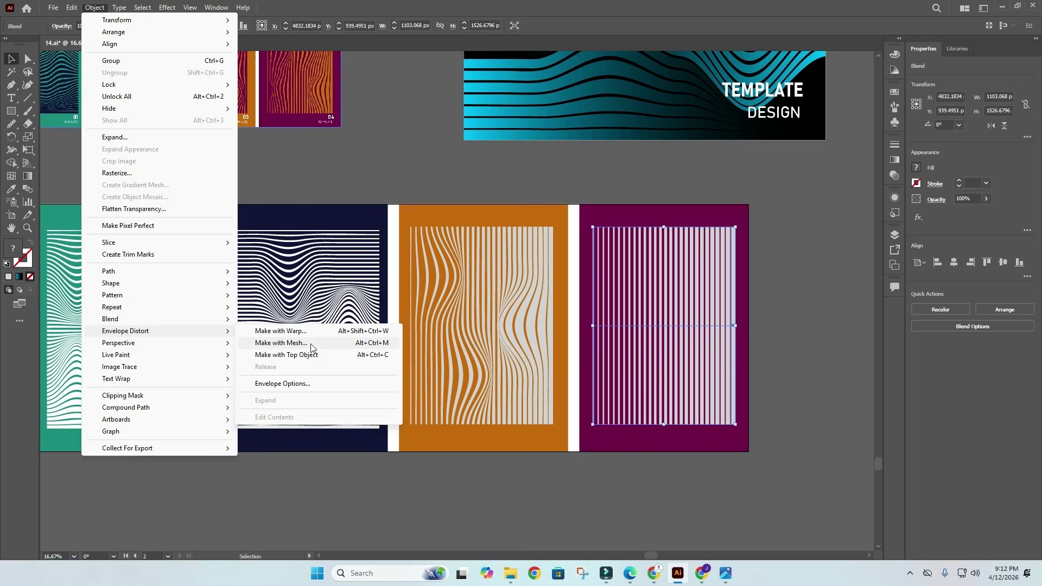
left_click(311, 344)
left_click(620, 339)
left_click(614, 371)
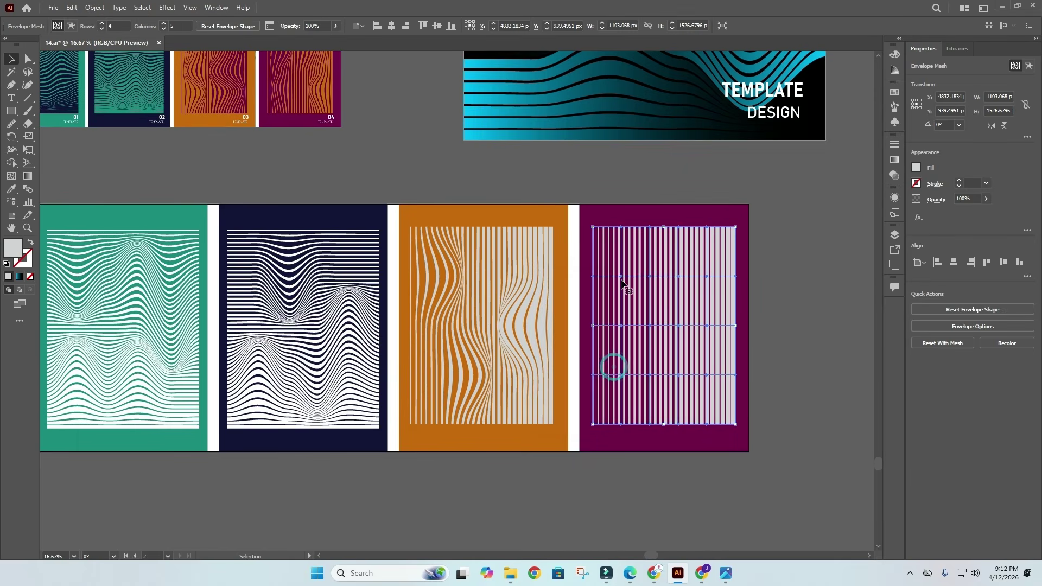
Warp the magenta column's stripes into waves by shifting its upper-left, central and lower mesh points sideways in alternating directions
left_click(28, 60)
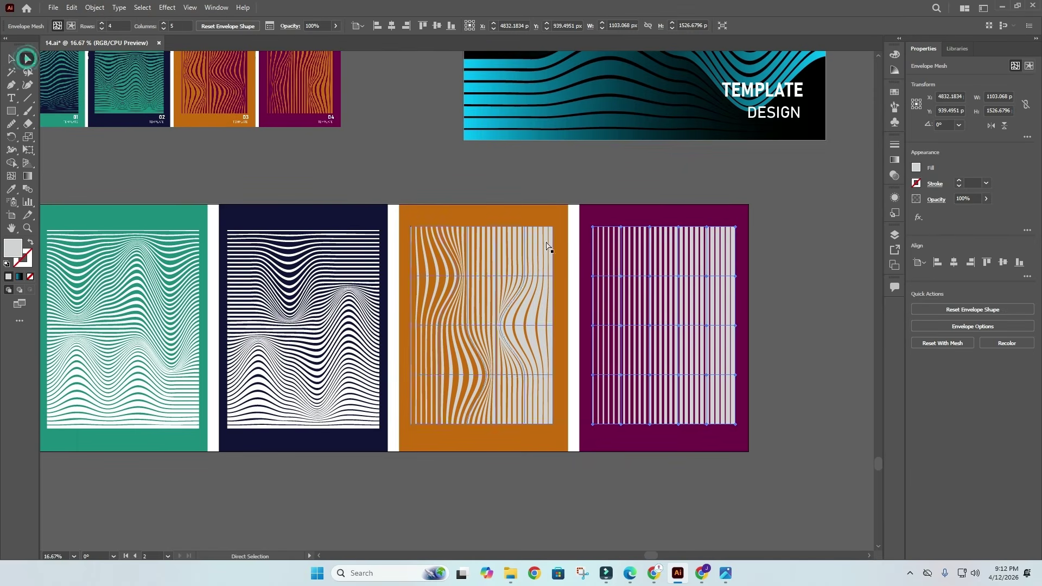
left_click_drag(623, 280, 652, 275)
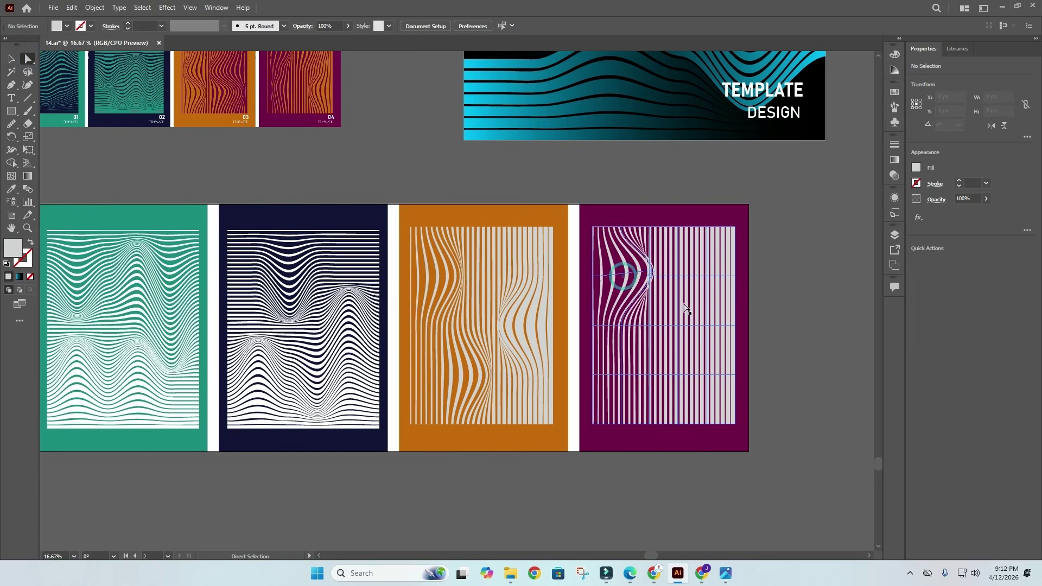
key("ctrl+z")
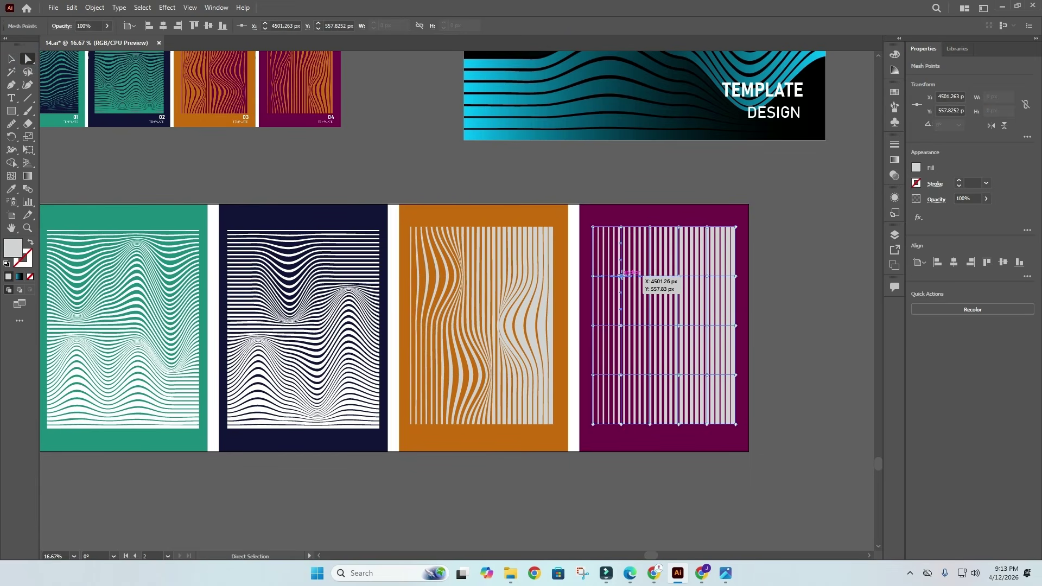
left_click_drag(623, 278, 647, 276)
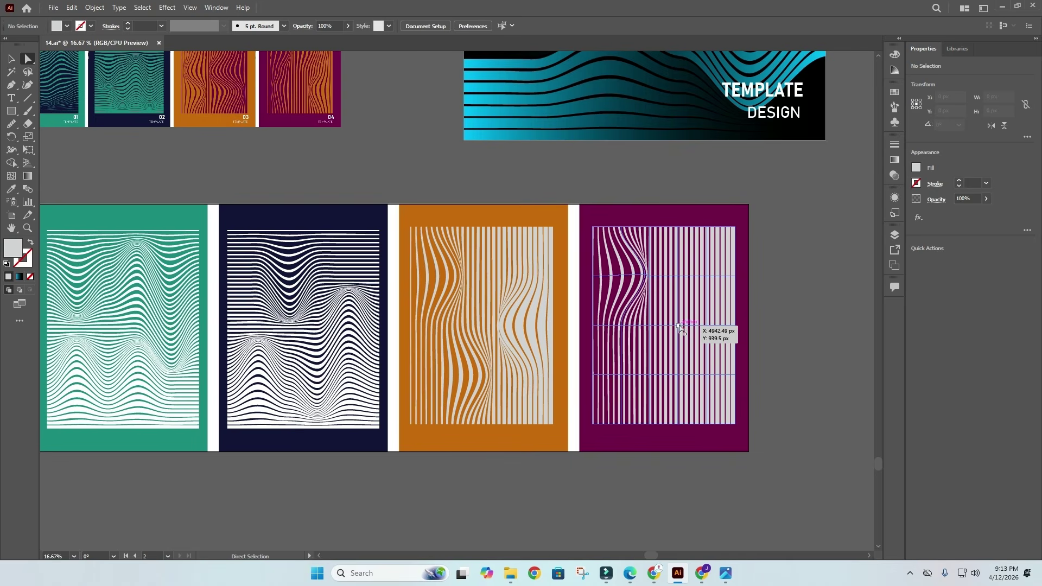
left_click_drag(680, 325, 650, 326)
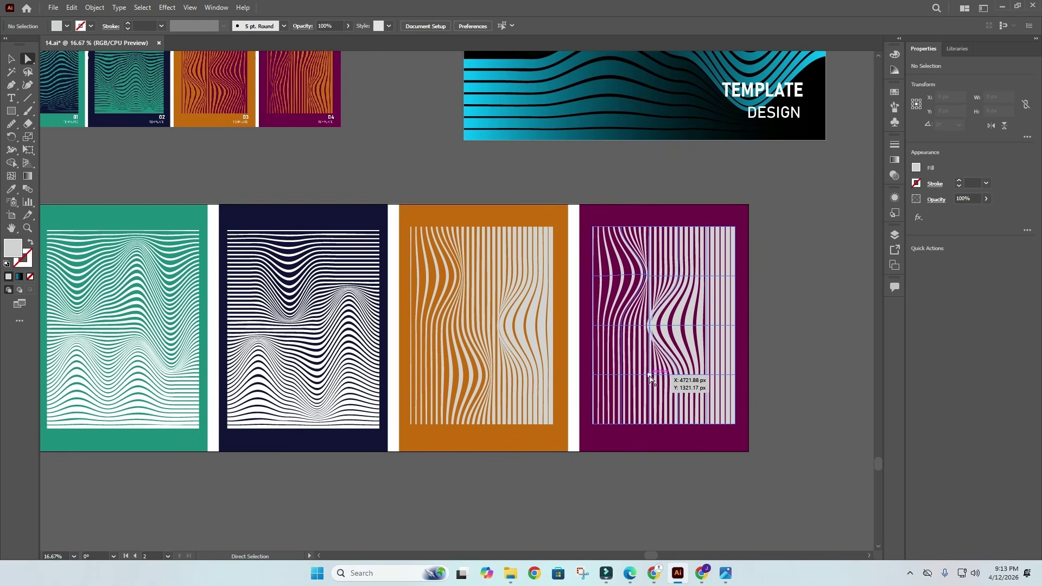
left_click_drag(650, 375, 668, 377)
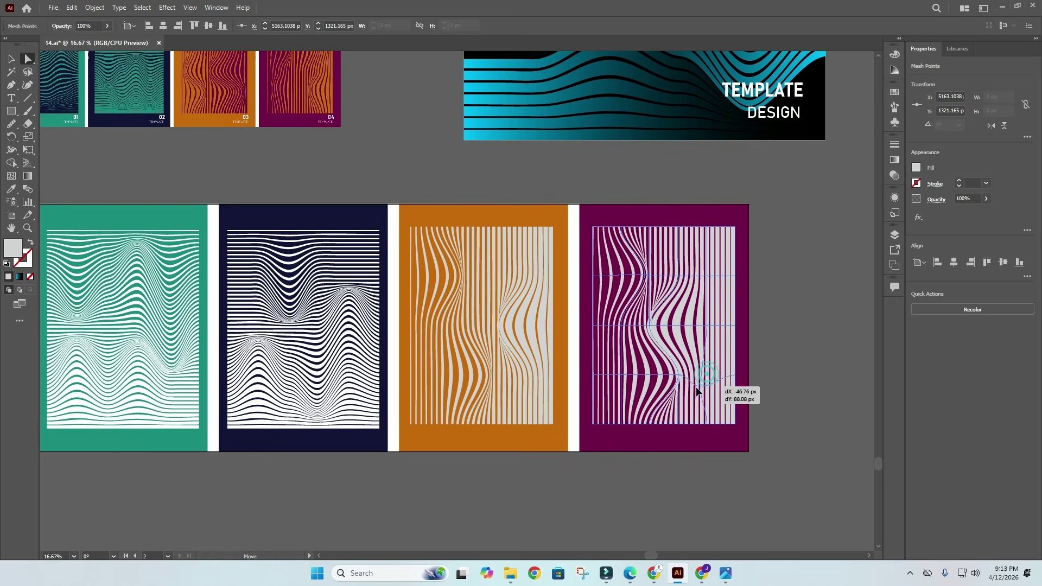
key("ctrl+shift+a")
left_click(12, 59)
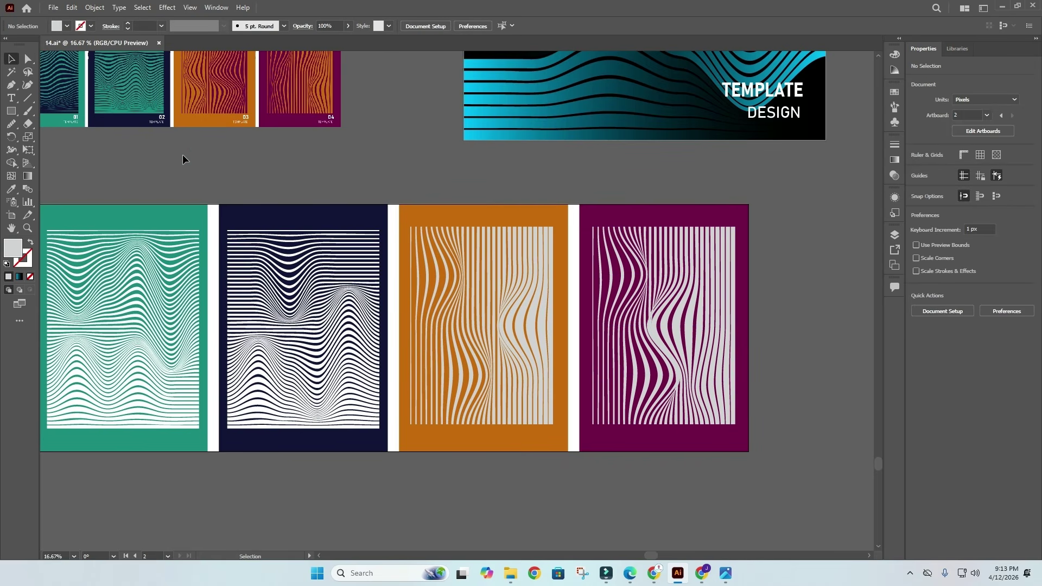
Expand the envelope-distorted stripes of all four columns into editable shapes
scroll(465, 151, "left", 3)
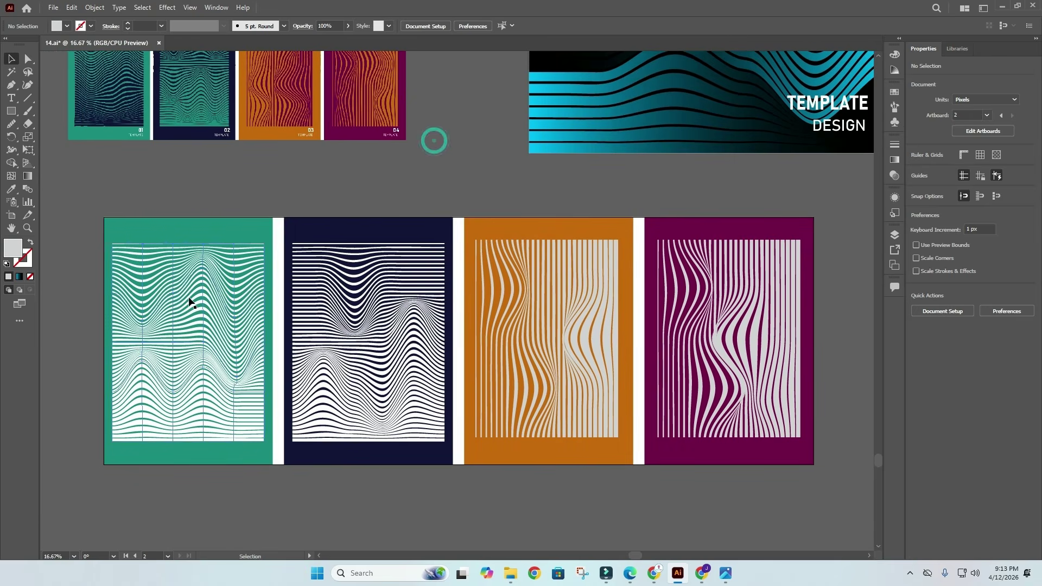
left_click(190, 303)
left_click(369, 326, "shift")
left_click(548, 325, "shift")
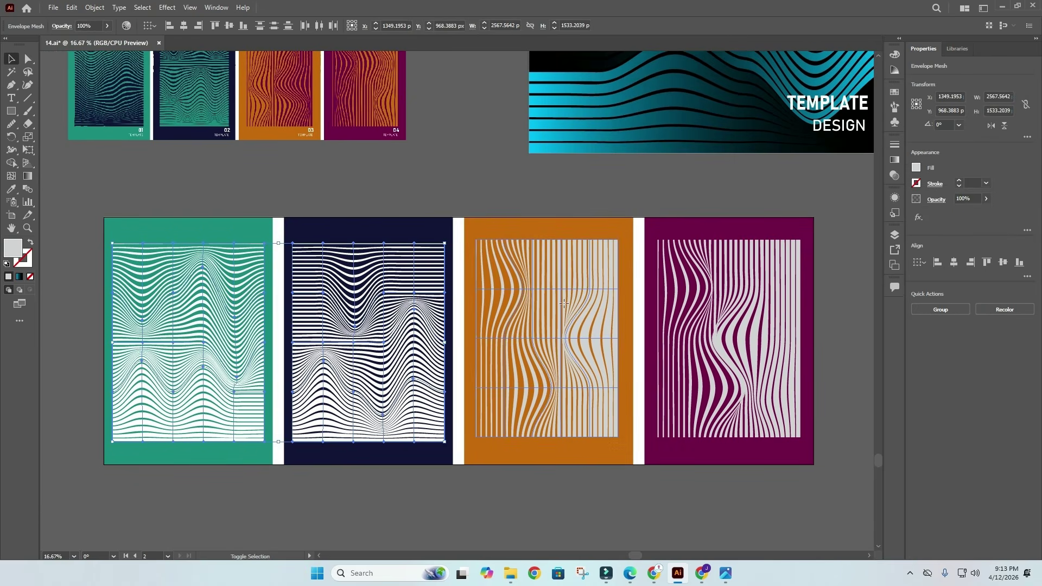
left_click(726, 298, "shift")
left_click(94, 8)
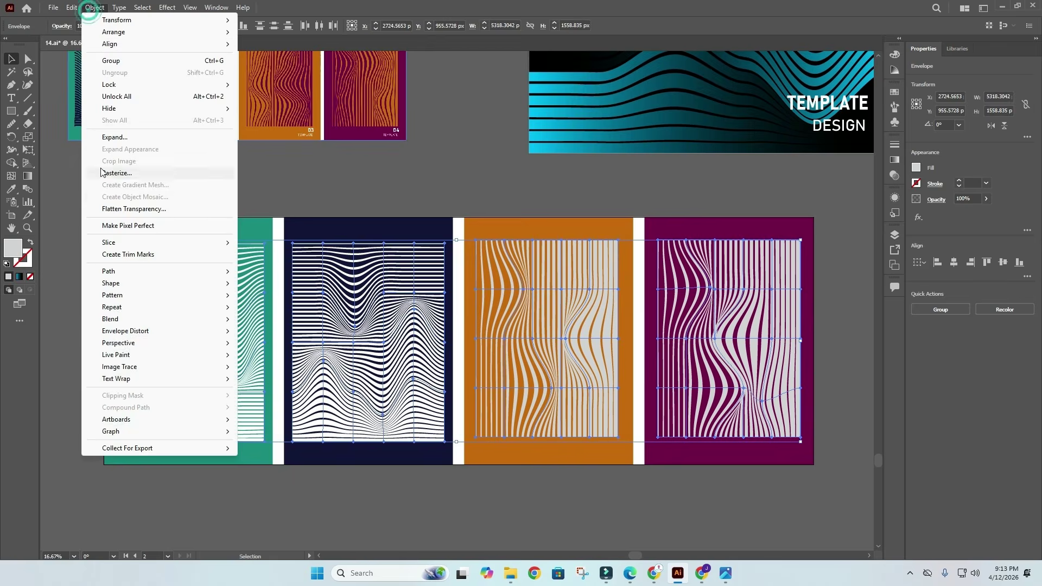
left_click(114, 137)
left_click(493, 347)
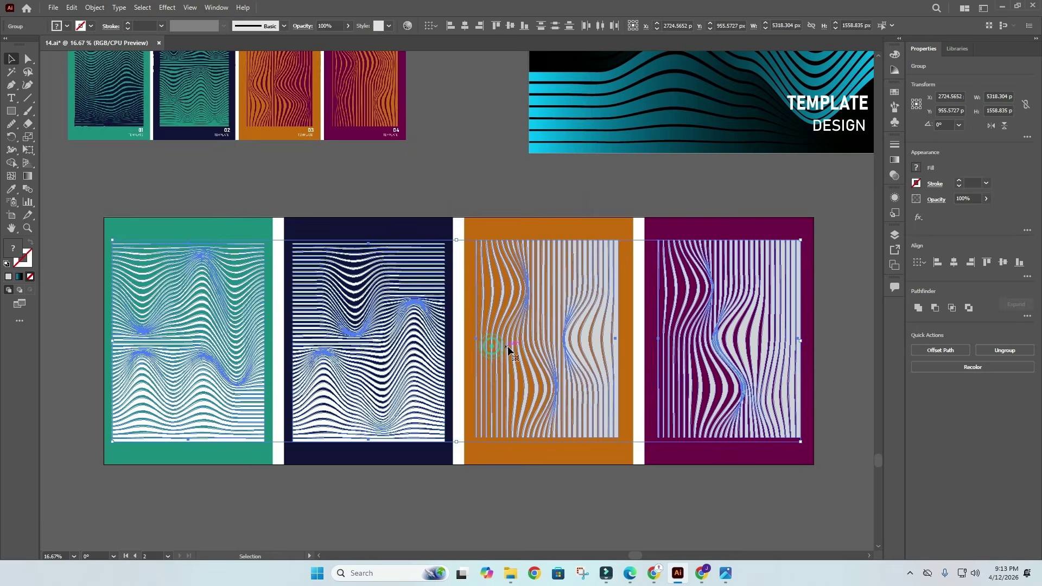
left_click(437, 177)
Recolour the green column's wavy stripes with the dark navy sampled from the second column's background
left_click(146, 323)
left_click(10, 189)
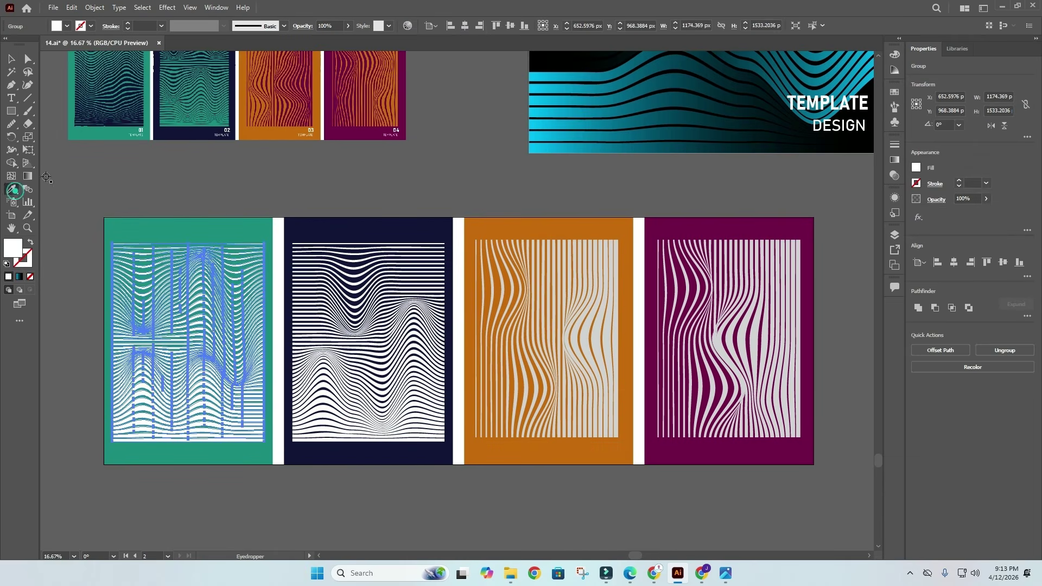
scroll(135, 179, "up", 1)
left_click(354, 261)
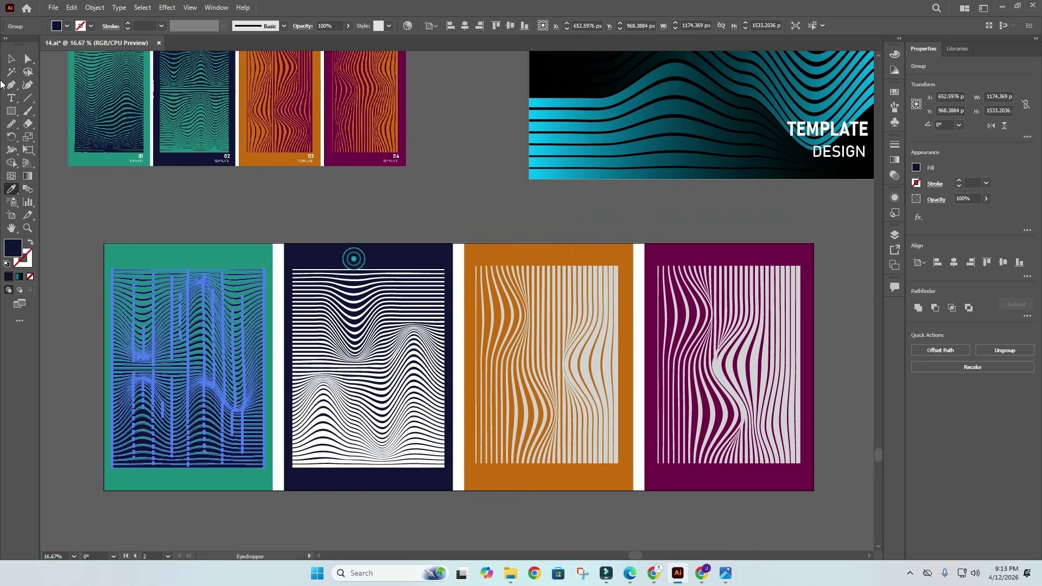
key("v")
left_click(186, 166)
Recolour the navy column's wavy stripes with the green sampled from the first column's background
left_click(335, 324)
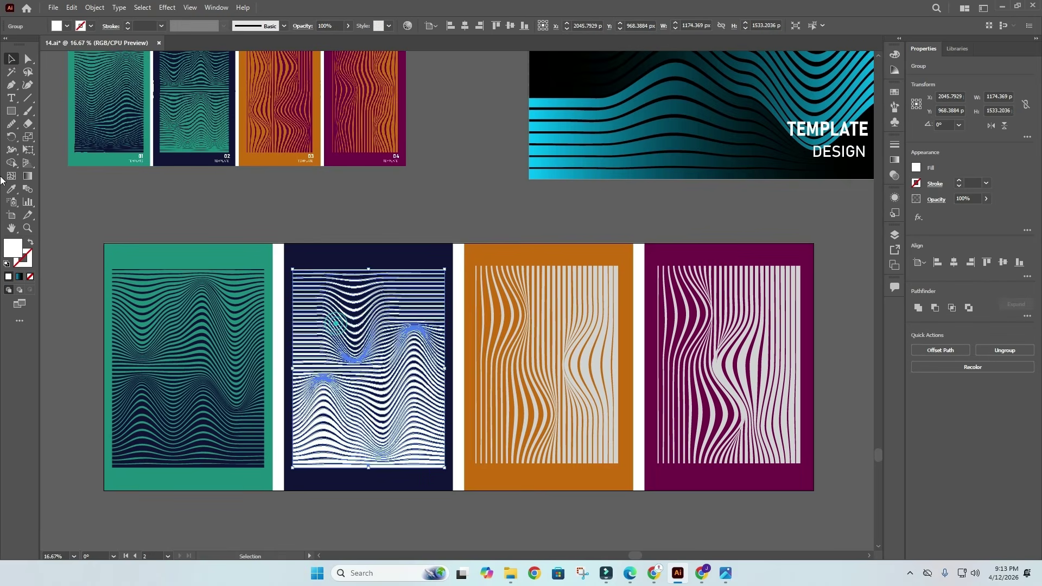
left_click(140, 247)
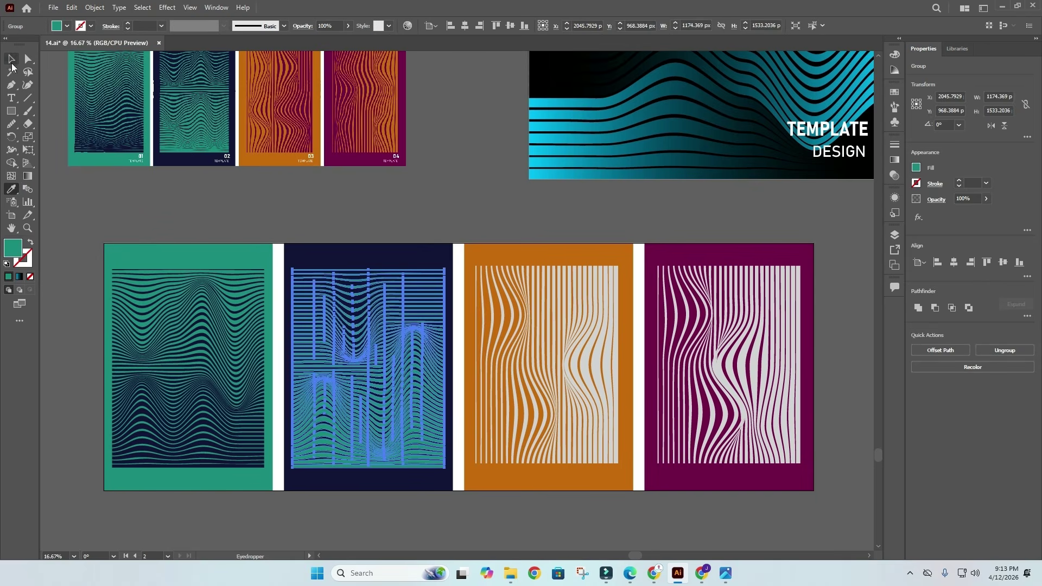
left_click(12, 63)
left_click(260, 216)
Recolour the orange column's wavy stripes with the magenta sampled from the fourth column's background
scroll(326, 212, "right", 1)
scroll(325, 211, "down", 1)
left_click(470, 346)
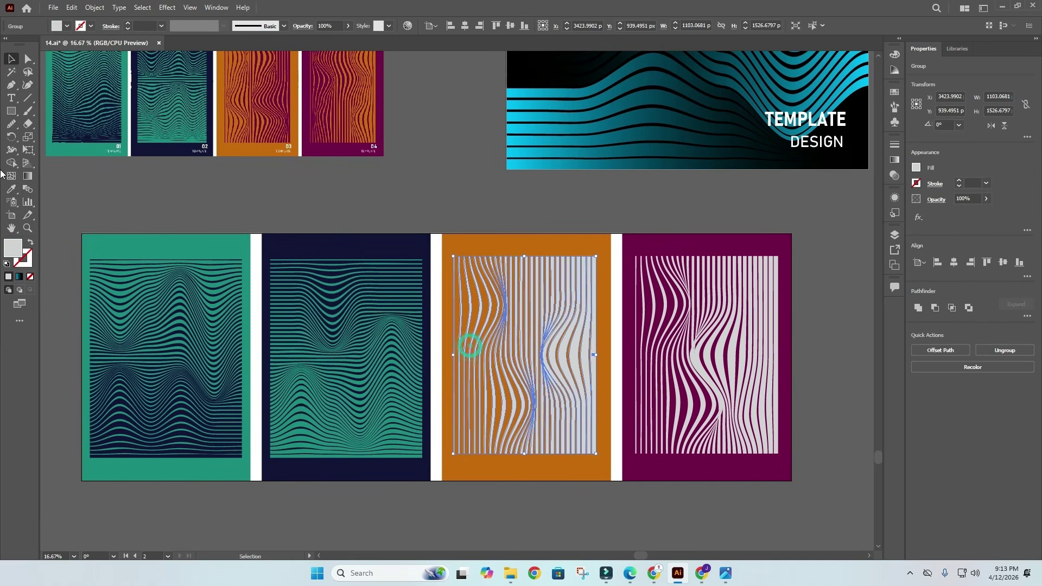
left_click(11, 190)
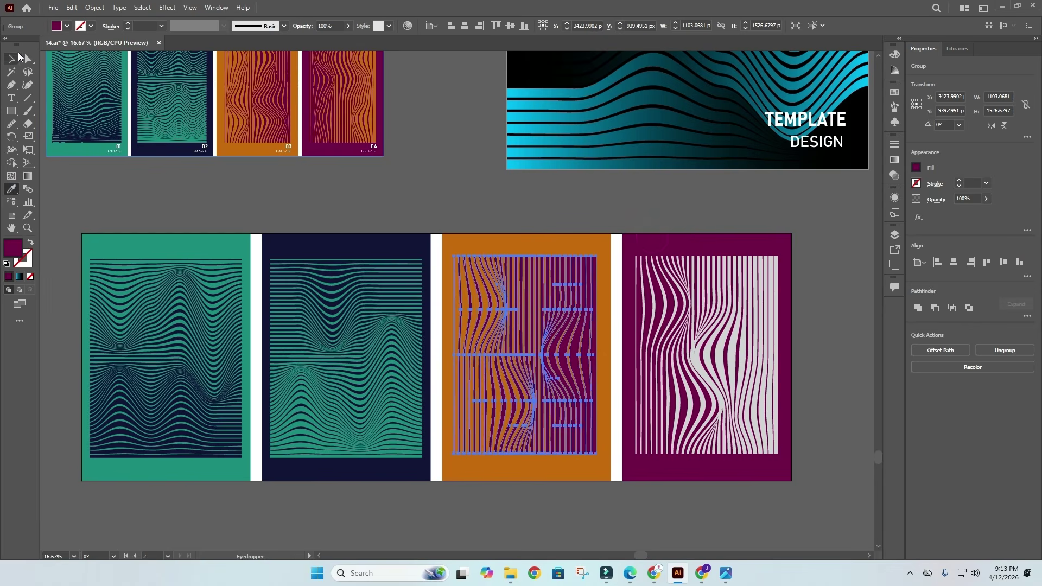
key("v")
Recolour the magenta column's wavy stripes with the orange sampled from the third column's background
left_click(673, 266)
key("i")
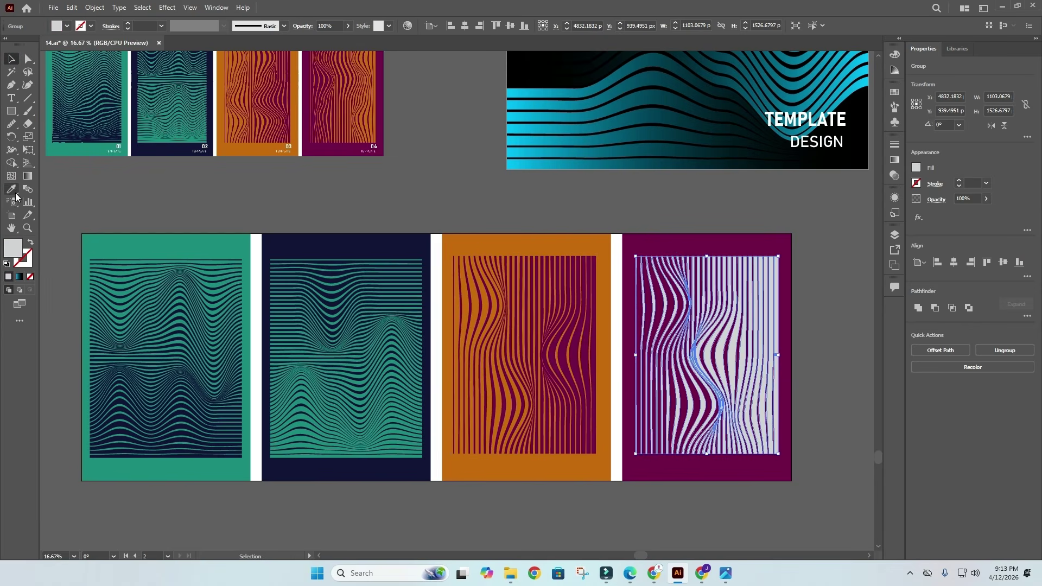
left_click(502, 246)
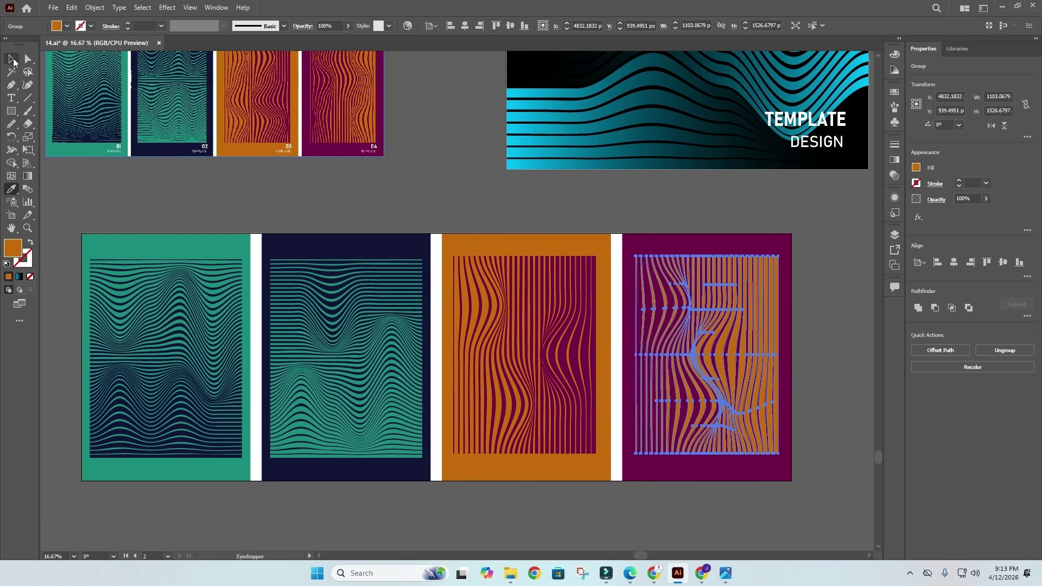
key("v")
left_click_drag(440, 222, 475, 211)
left_click(472, 203)
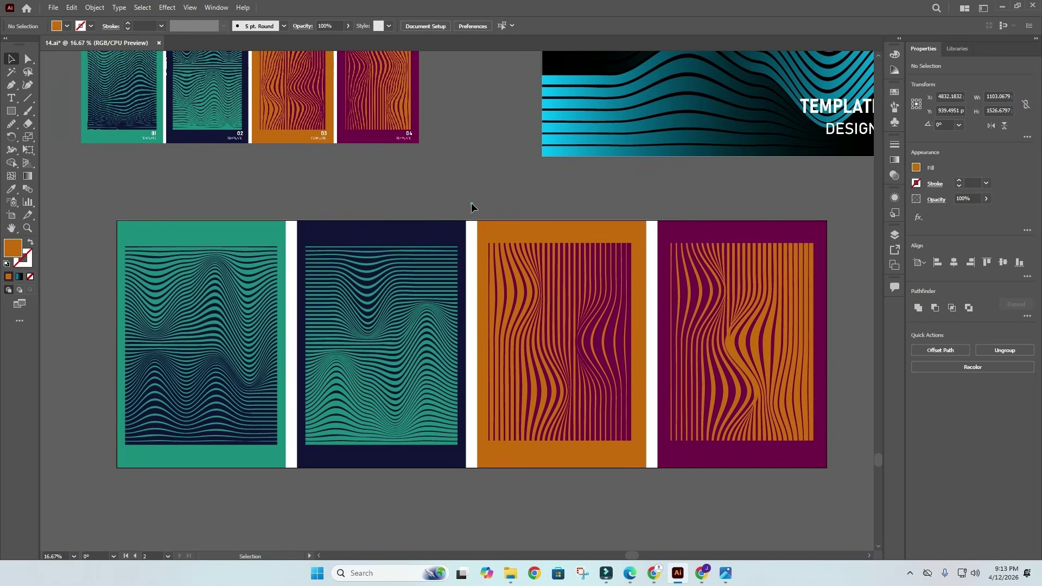
Duplicate the TEMPLATE and DESIGN text lines from the blue wave artwork onto the lower part of the magenta column
scroll(470, 179, "down", 1)
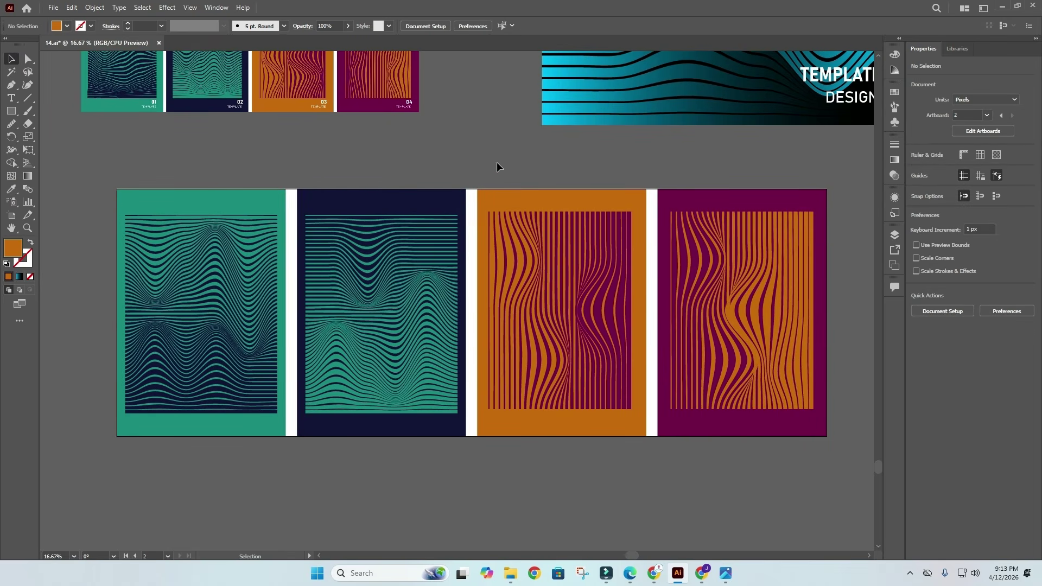
scroll(498, 166, "down", 1)
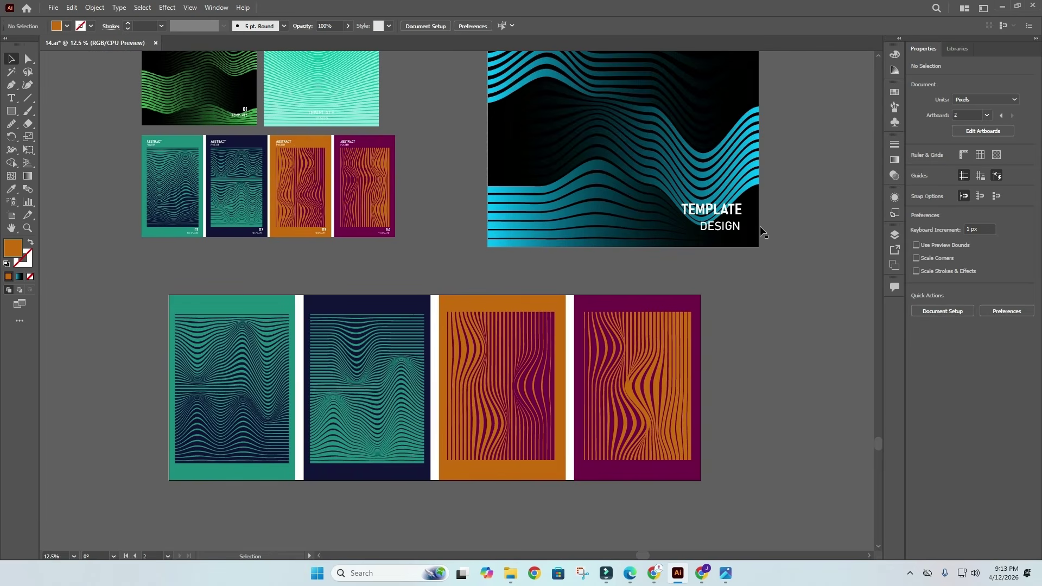
left_click(727, 213)
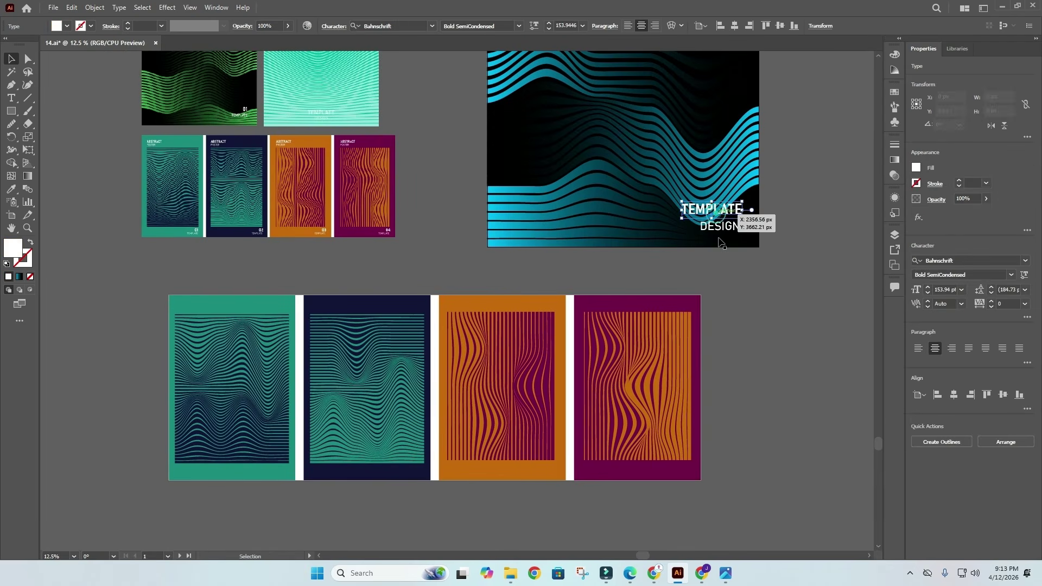
left_click_drag(718, 238, 649, 473)
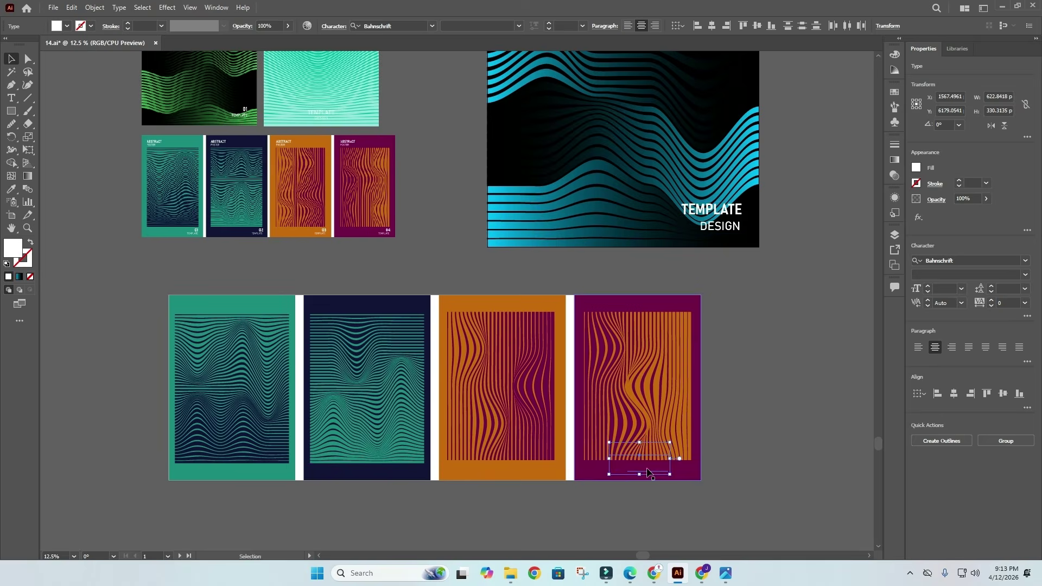
Bring the duplicated title text lines to the front of the magenta column's artwork
scroll(649, 474, "up", 1)
right_click(647, 466)
left_click(678, 410)
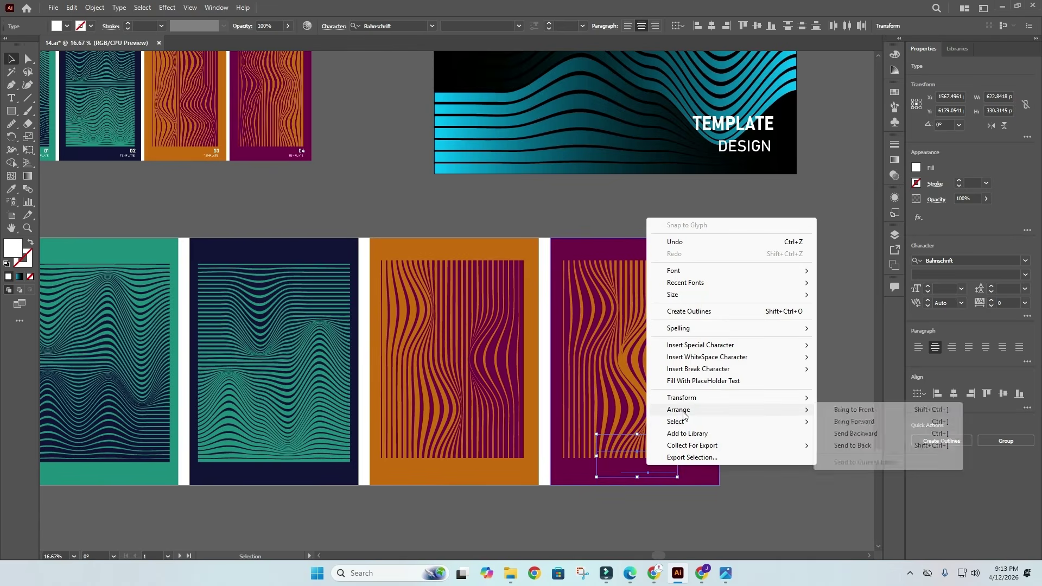
left_click(875, 413)
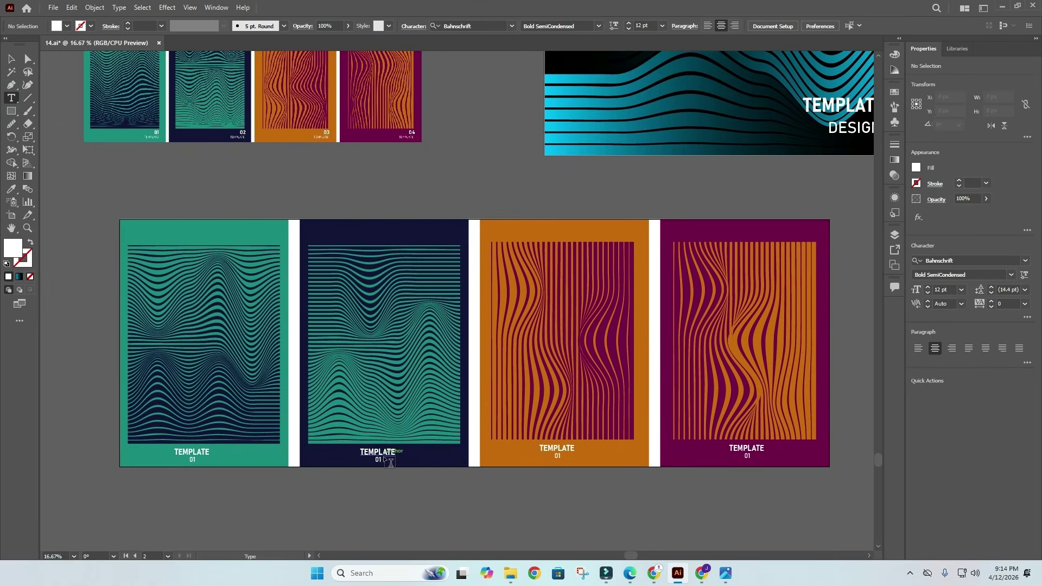
Change the number under the TEMPLATE title to 02 on the navy column and 03 on the orange column
left_click_drag(380, 458, 390, 464)
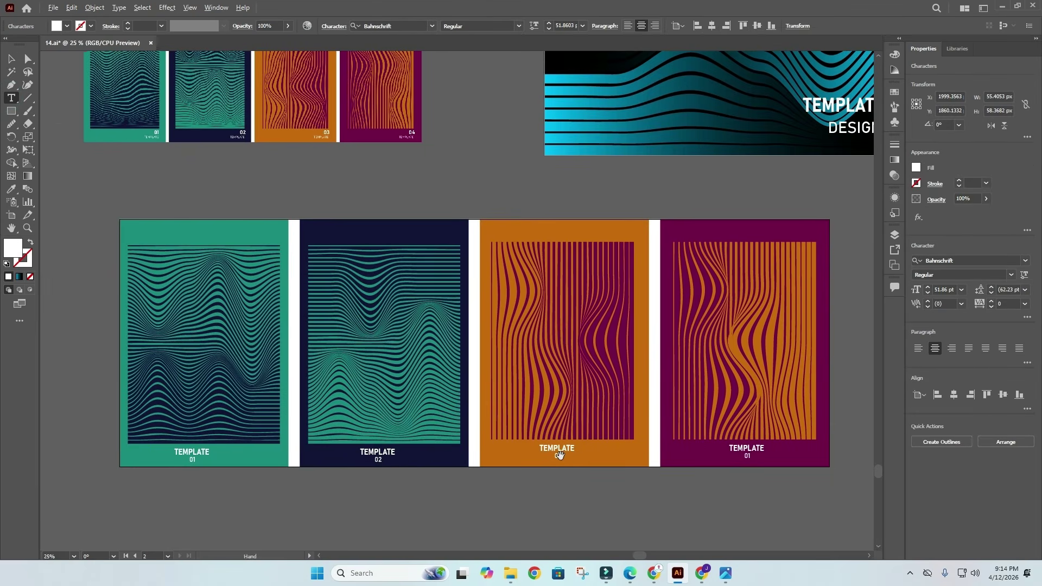
scroll(568, 461, "up", 2)
left_click_drag(511, 434, 562, 460)
key("ctrl+z")
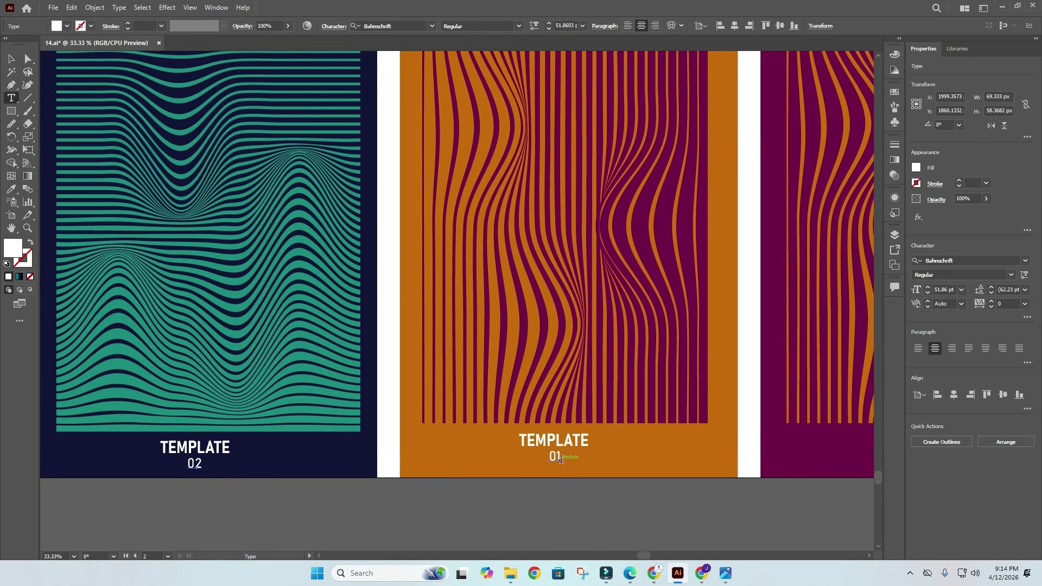
double_click(559, 456)
type("03")
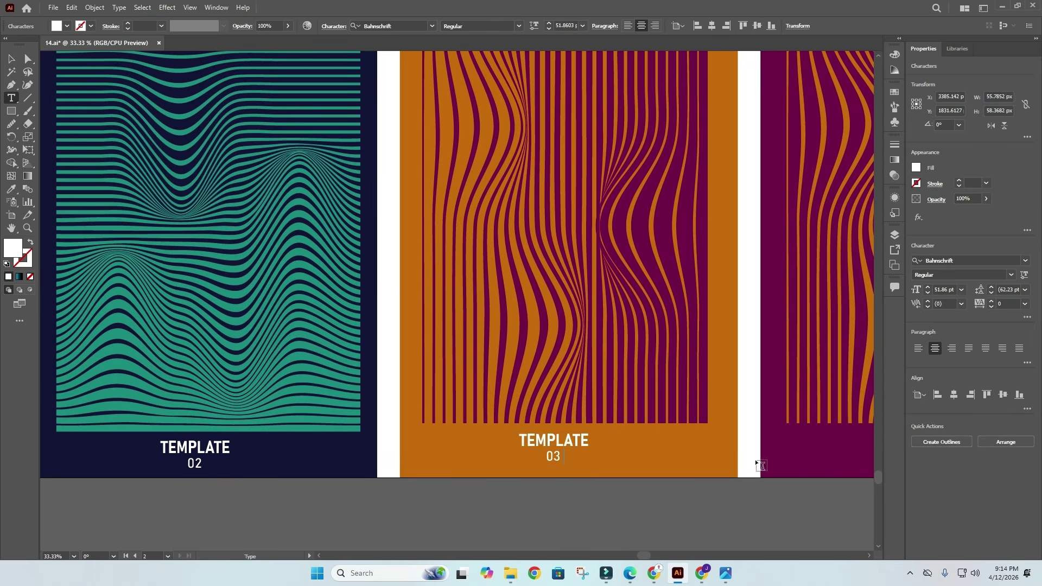
Change the number under the magenta column's TEMPLATE title to 04
left_click(11, 58)
scroll(765, 360, "right", 5)
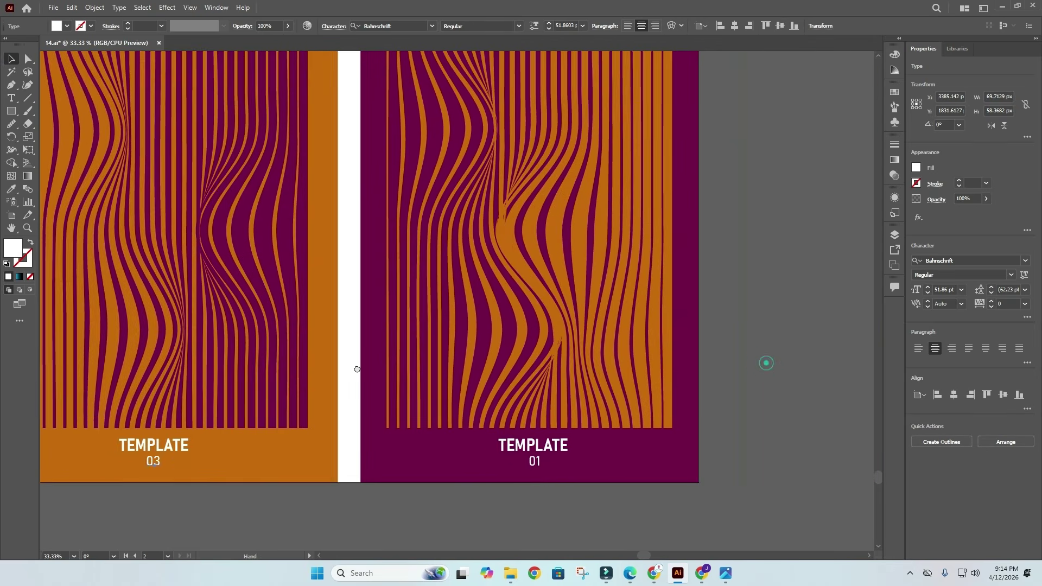
left_click(14, 101)
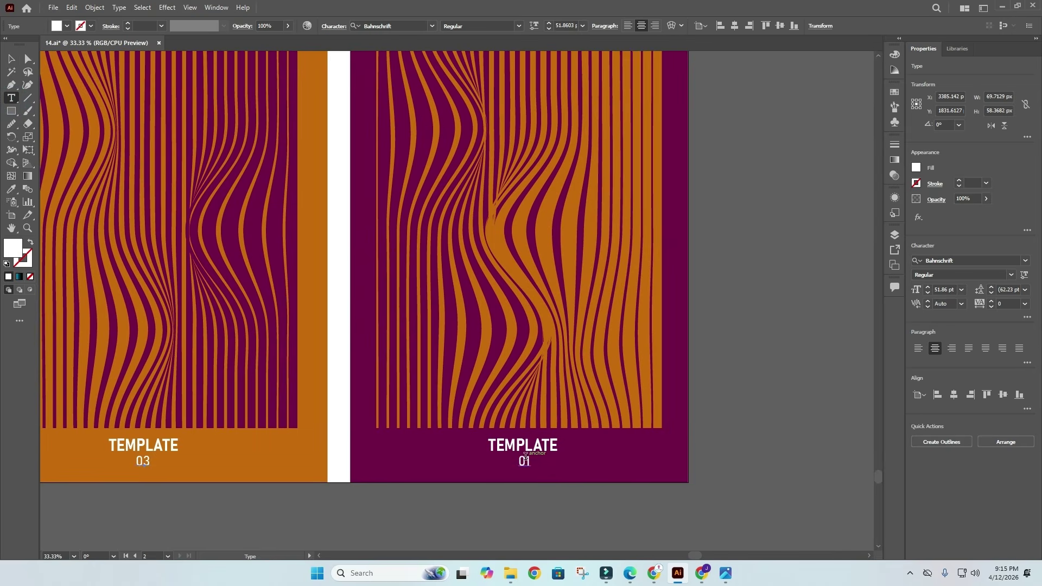
type("4")
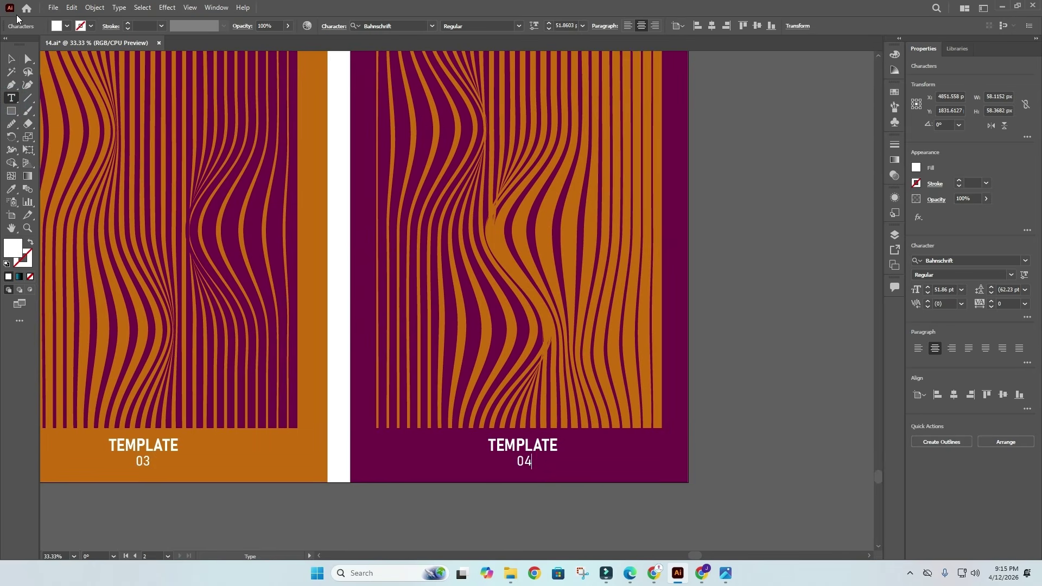
left_click(9, 61)
Examine the finished four-column artwork alongside the small reference posters, especially the ribbon-line designs numbered 02 to 05
scroll(605, 274, "down", 2)
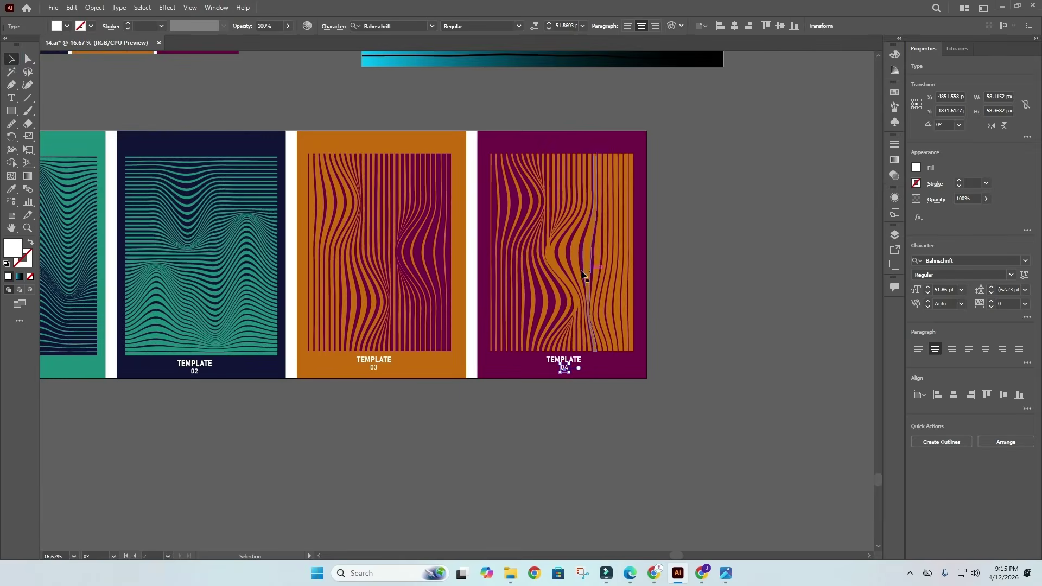
left_click_drag(370, 146, 527, 248)
left_click_drag(691, 373, 701, 404)
scroll(334, 74, "up", 2)
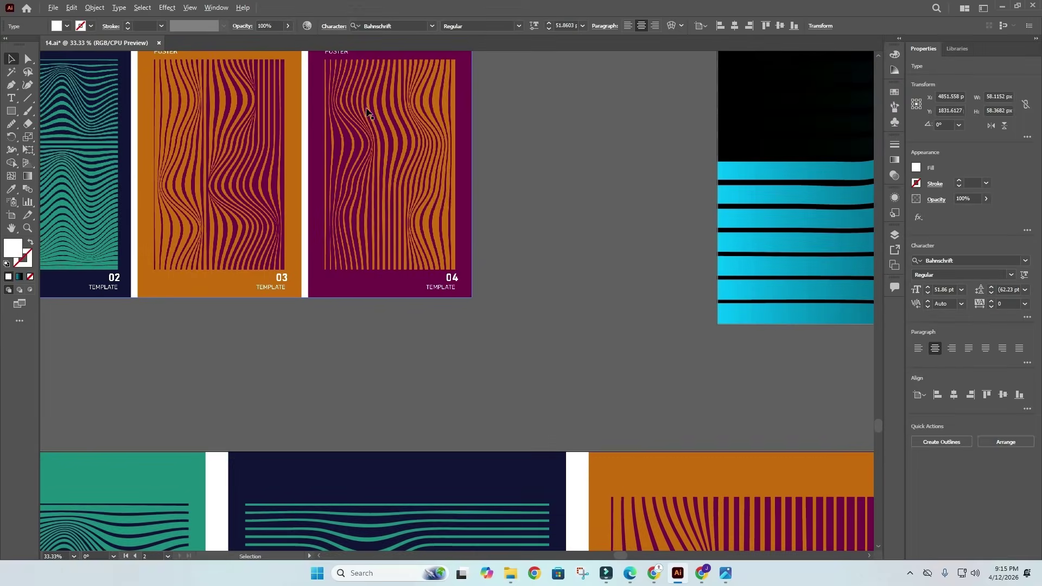
scroll(367, 110, "down", 2)
scroll(481, 214, "down", 1)
scroll(453, 214, "up", 1)
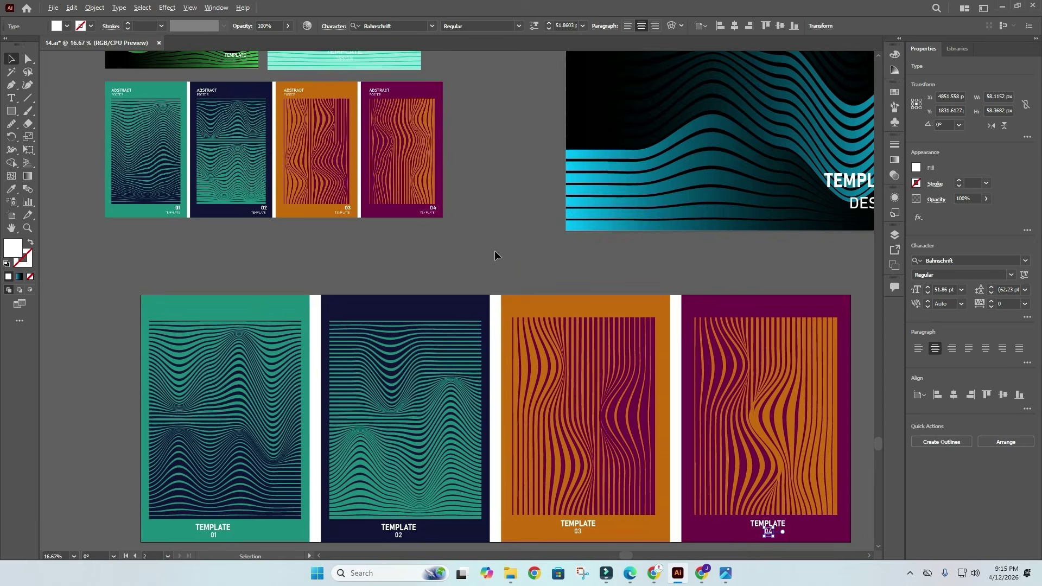
left_click_drag(536, 281, 496, 441)
scroll(516, 216, "down", 1)
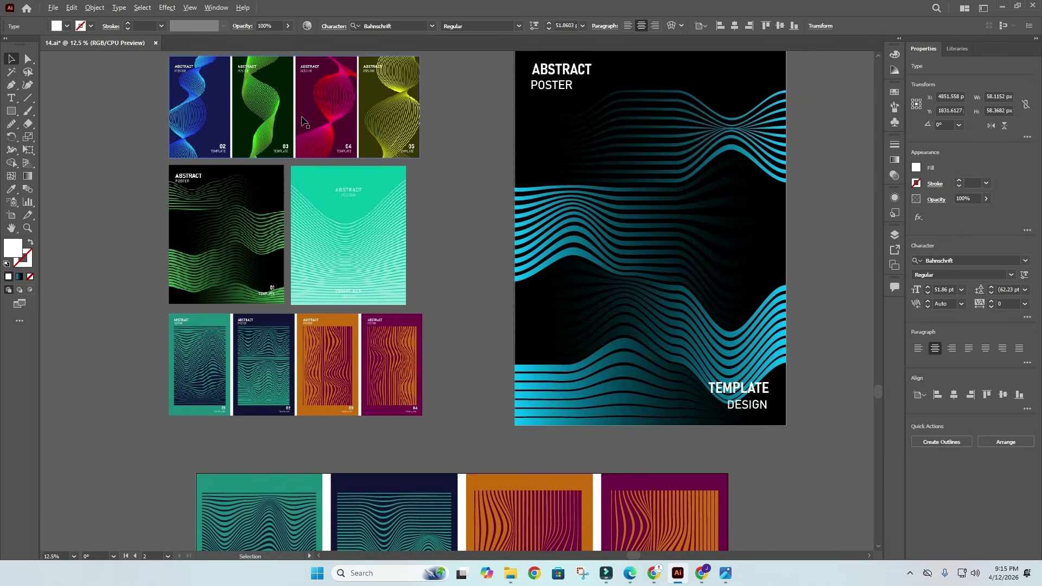
scroll(312, 119, "up", 1)
left_click_drag(274, 51, 337, 103)
scroll(383, 262, "up", 2)
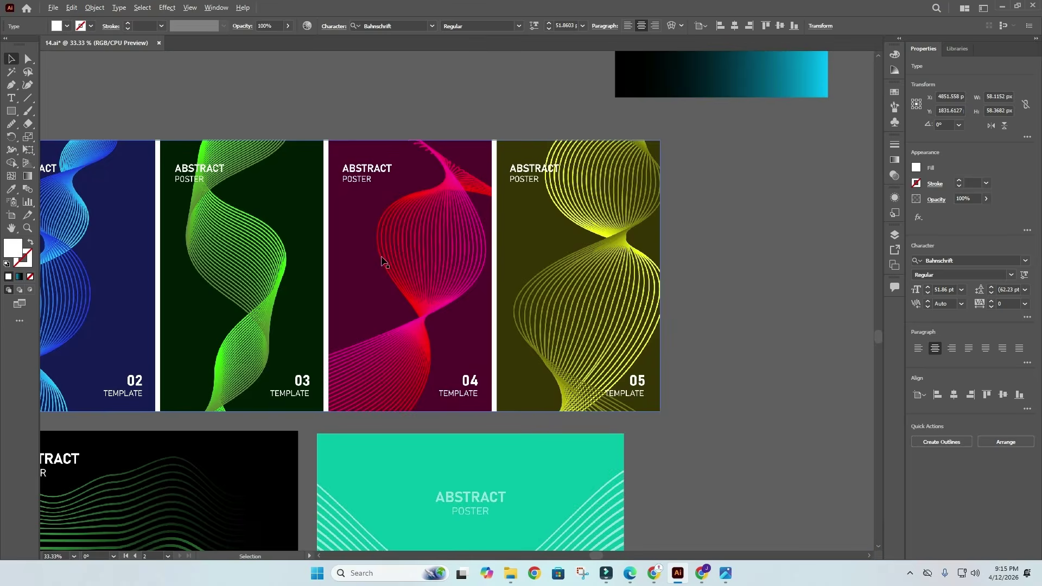
scroll(383, 262, "down", 1)
scroll(408, 259, "down", 1)
left_click_drag(408, 259, 242, 257)
scroll(365, 248, "down", 1)
left_click_drag(547, 237, 449, 187)
Add a 2800 by 4000 px rectangle beside the black wave poster, filled with the navy sampled from the blue ribbon reference poster
left_click(544, 161)
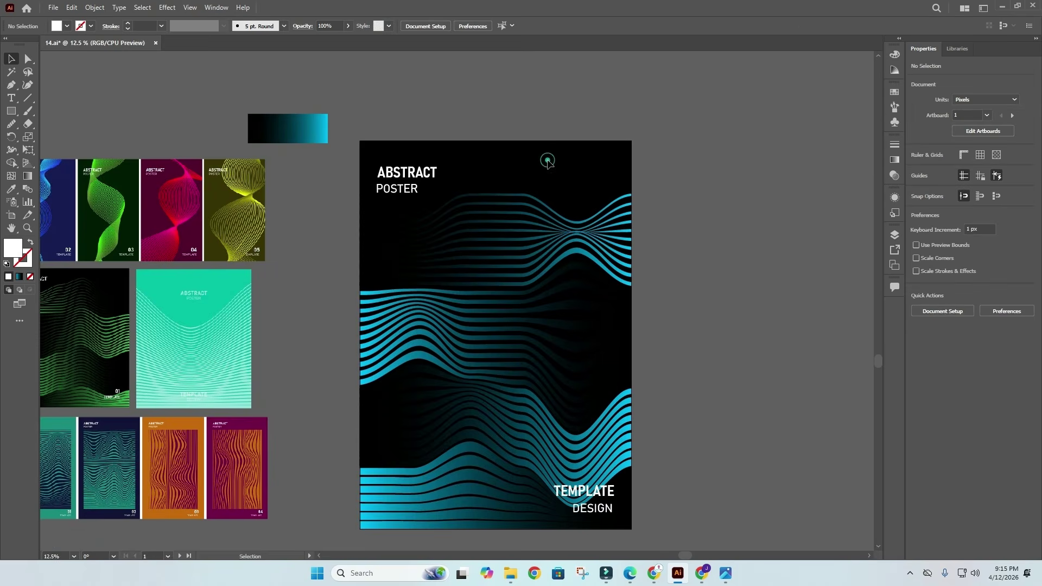
key("ctrl+z")
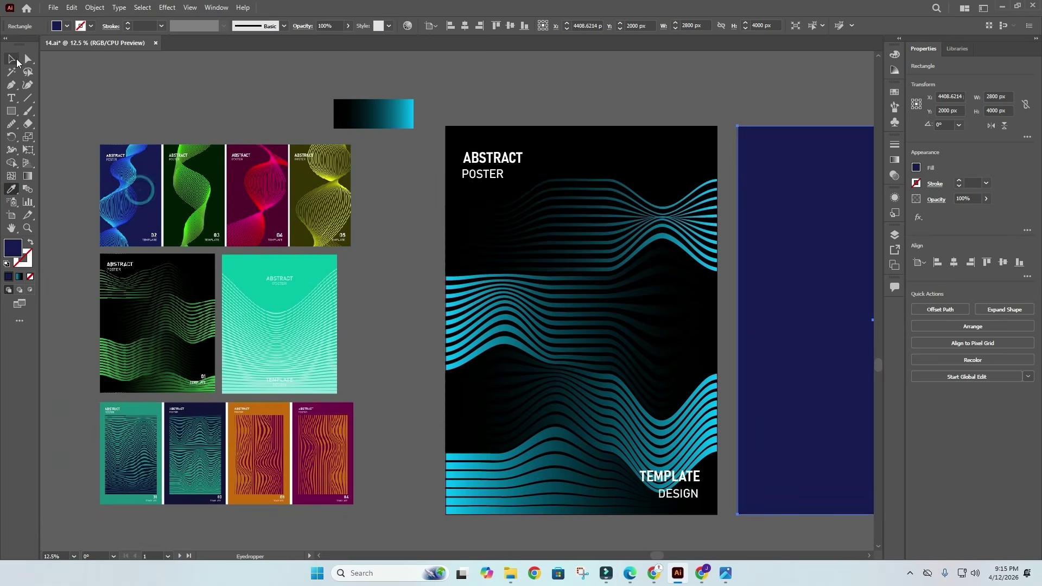
left_click_drag(144, 69, 13, 91)
left_click_drag(361, 105, 300, 112)
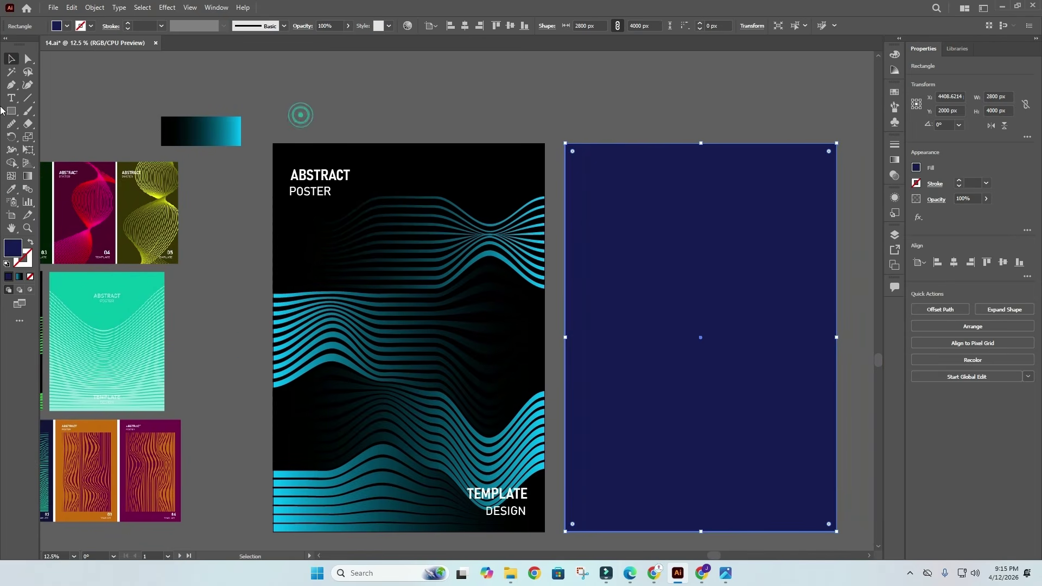
Draw two crossing freehand wavy curves with the Pencil tool, each running from above the navy rectangle to below it
left_click_drag(11, 123, 54, 138)
left_click_drag(575, 162, 493, 95)
scroll(601, 82, "up", 3)
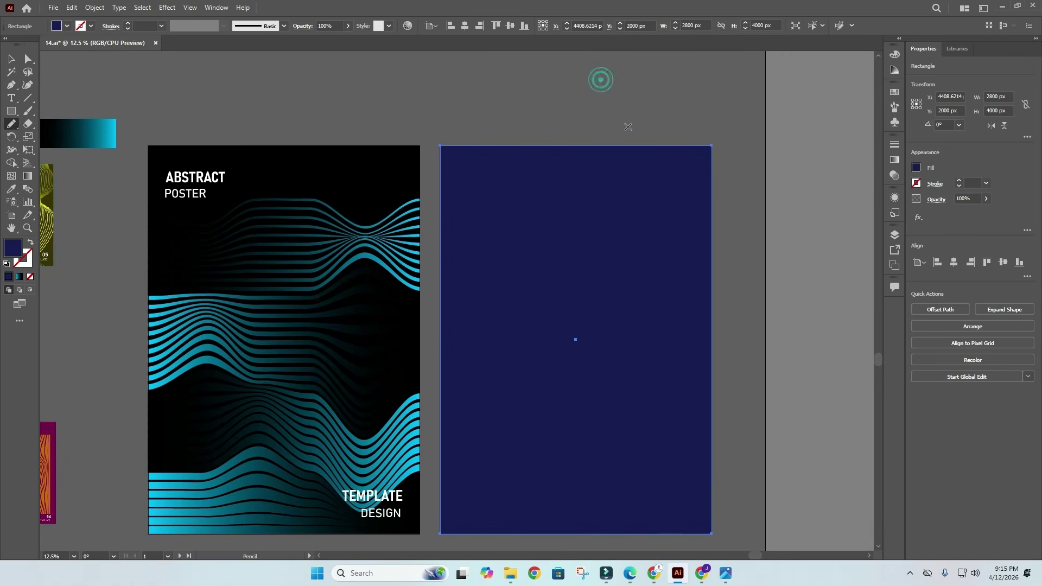
left_click_drag(516, 176, 606, 278)
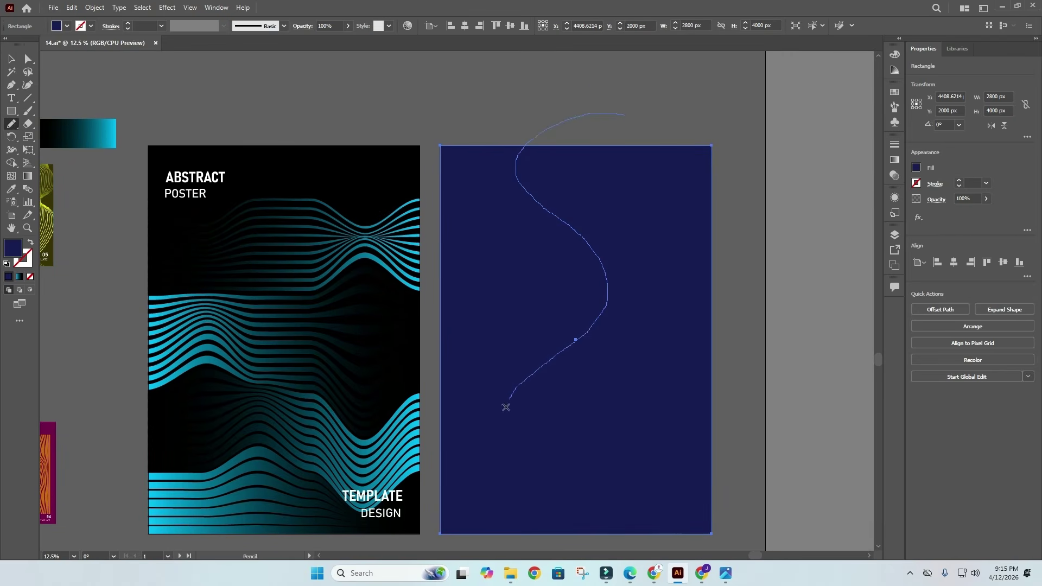
left_click_drag(546, 566, 543, 560)
scroll(551, 400, "down", 2)
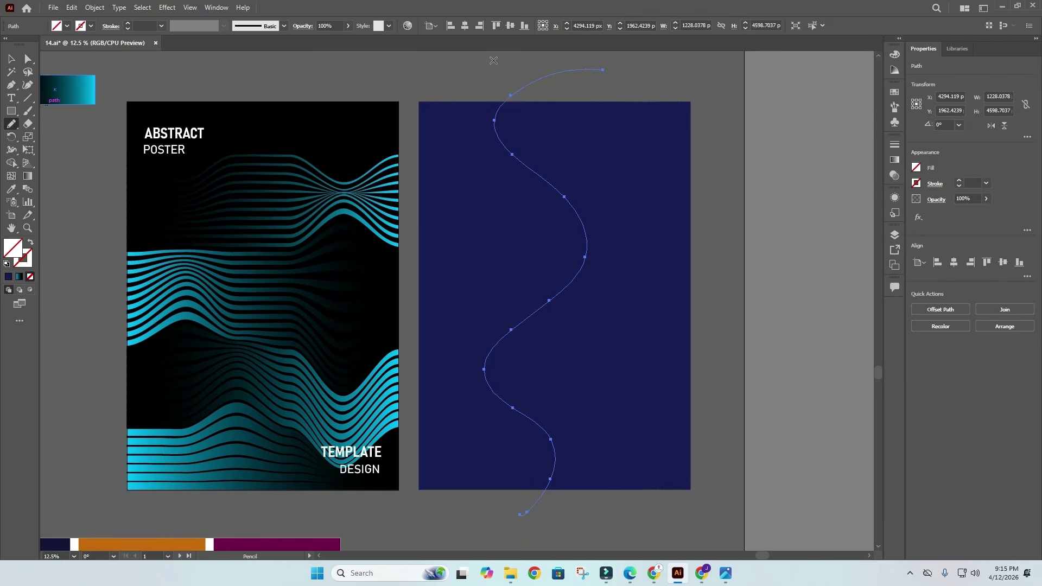
mouse_move(551, 67)
left_mouse_down()
mouse_move(591, 108)
mouse_move(552, 156)
mouse_move(473, 189)
mouse_move(451, 229)
left_mouse_up()
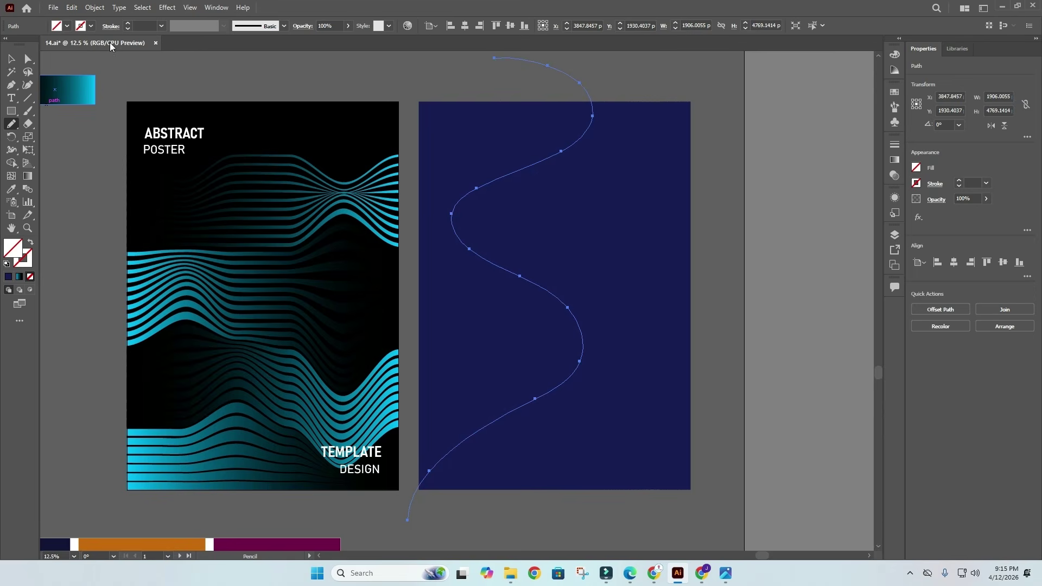
Give both wavy curves on the navy rectangle a white 8 pt stroke
key("v")
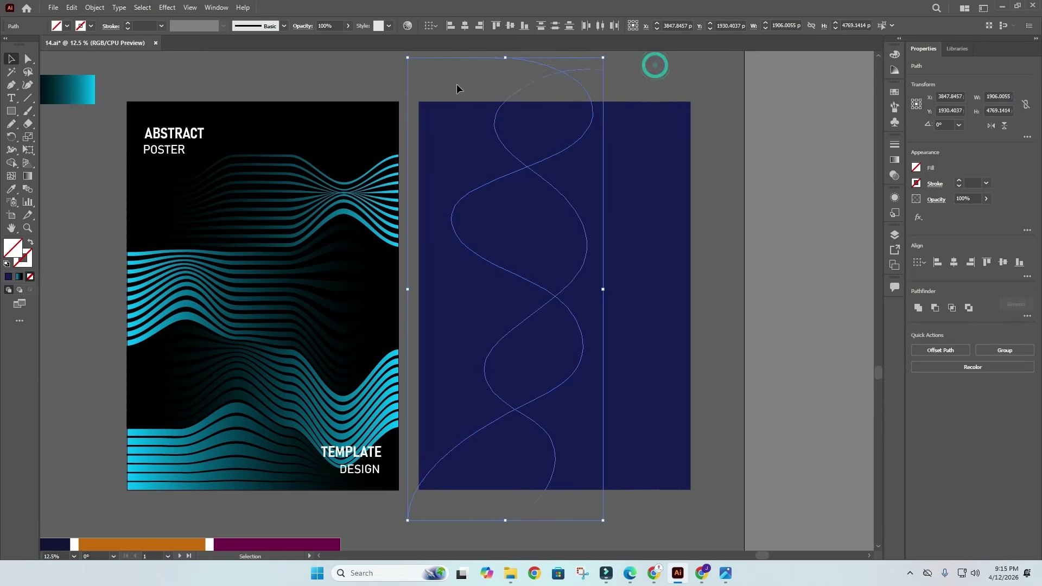
scroll(449, 86, "up", 3)
left_click(91, 27)
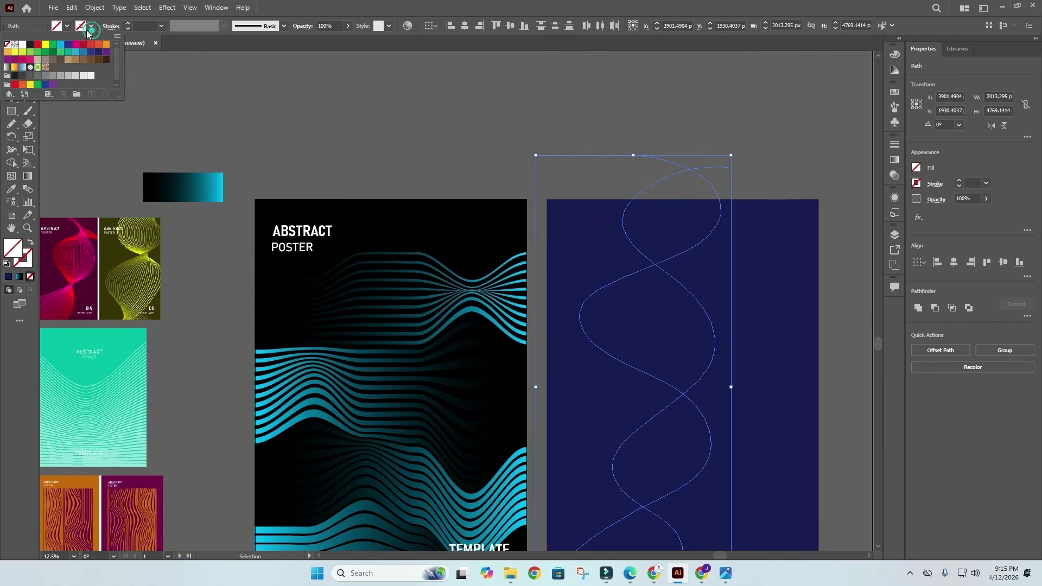
left_click(22, 45)
left_click(142, 26)
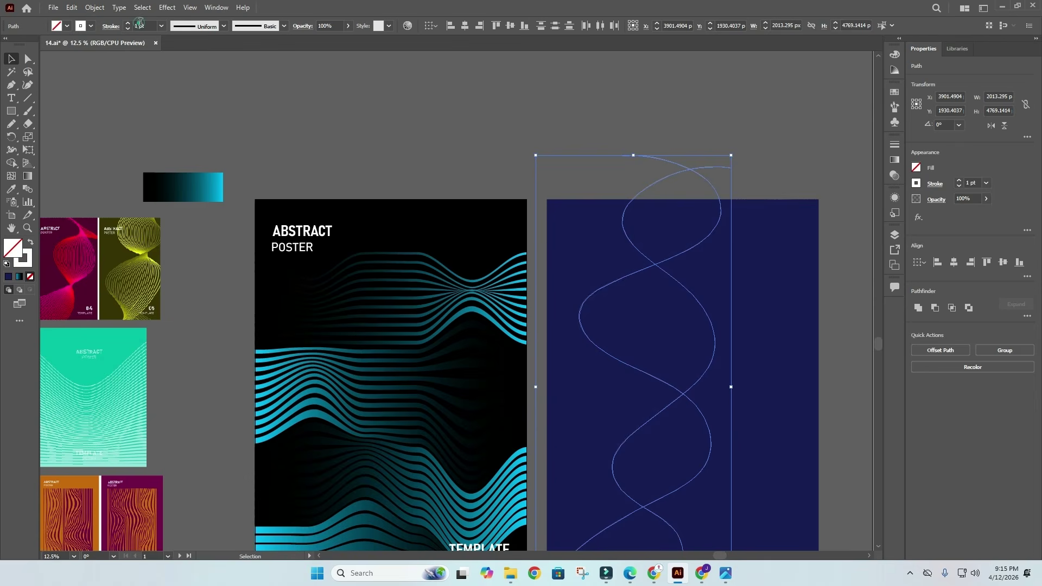
type("8")
key("Return")
left_click(330, 109)
Recolour the strokes of the two wavy curves, using blue 0013FF for one and cyan 00C3FF for the other
scroll(331, 109, "left", 3)
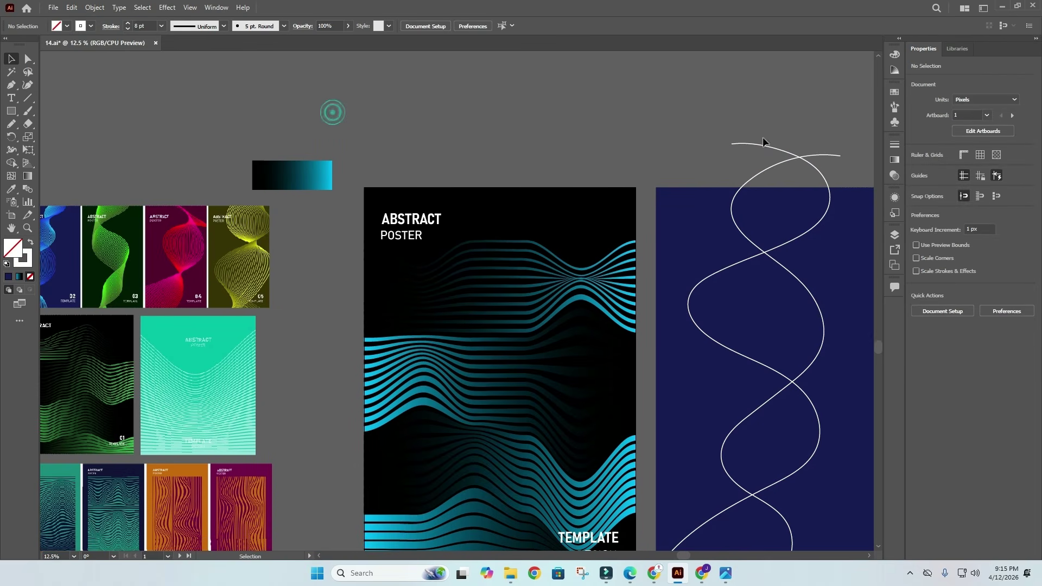
left_click(761, 146)
scroll(549, 97, "left", 3)
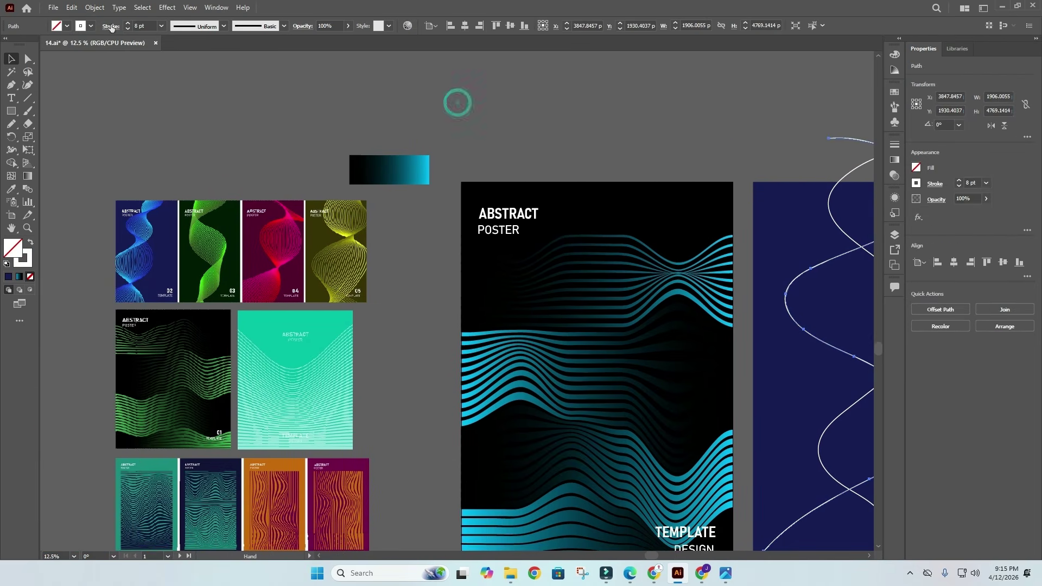
left_click(90, 26)
left_click(56, 49)
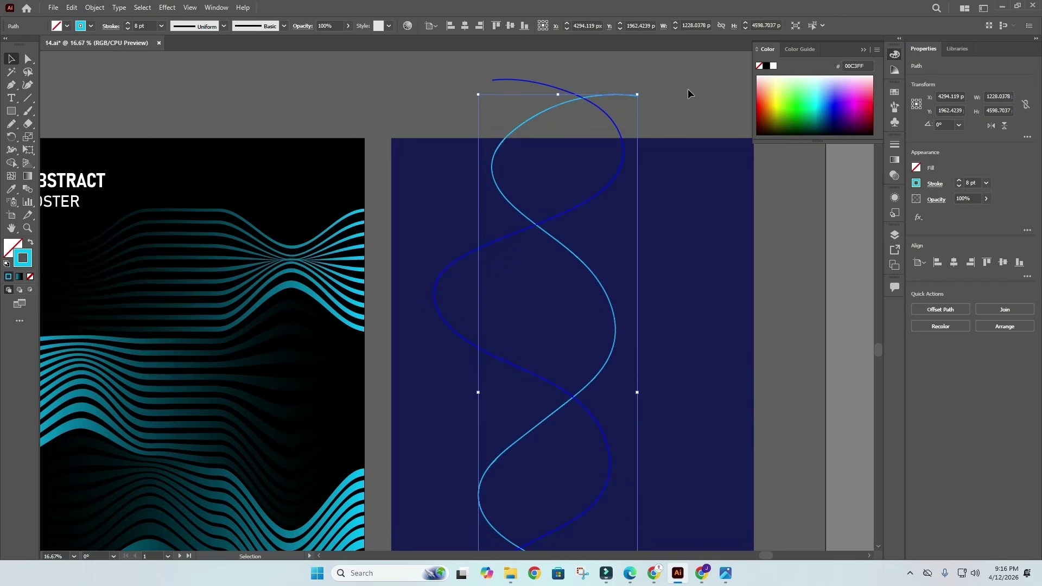
Bring the blue wavy curve forward in the stacking order
key("ctrl+equal")
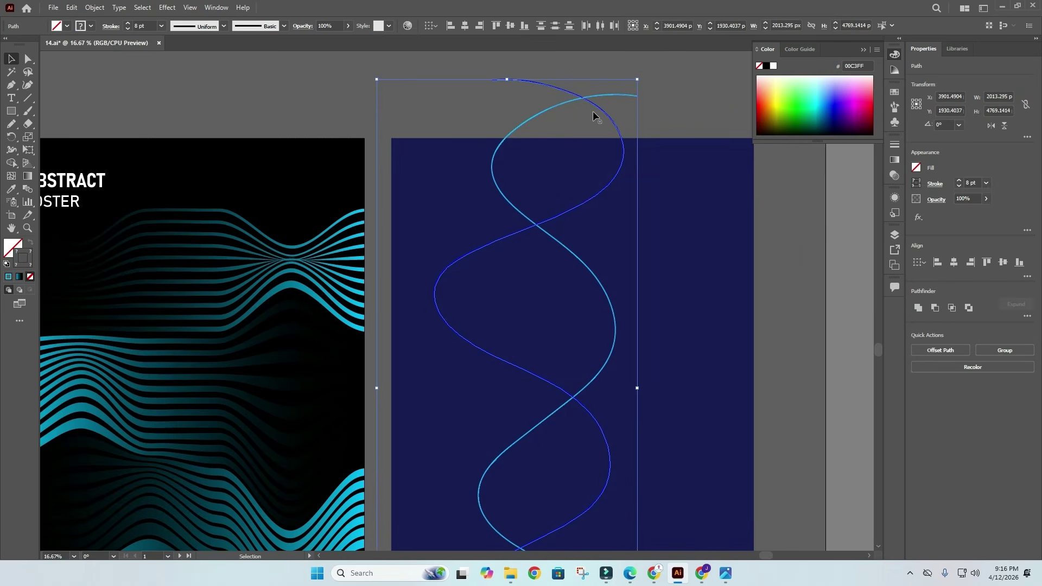
left_click(474, 106)
right_click(531, 81)
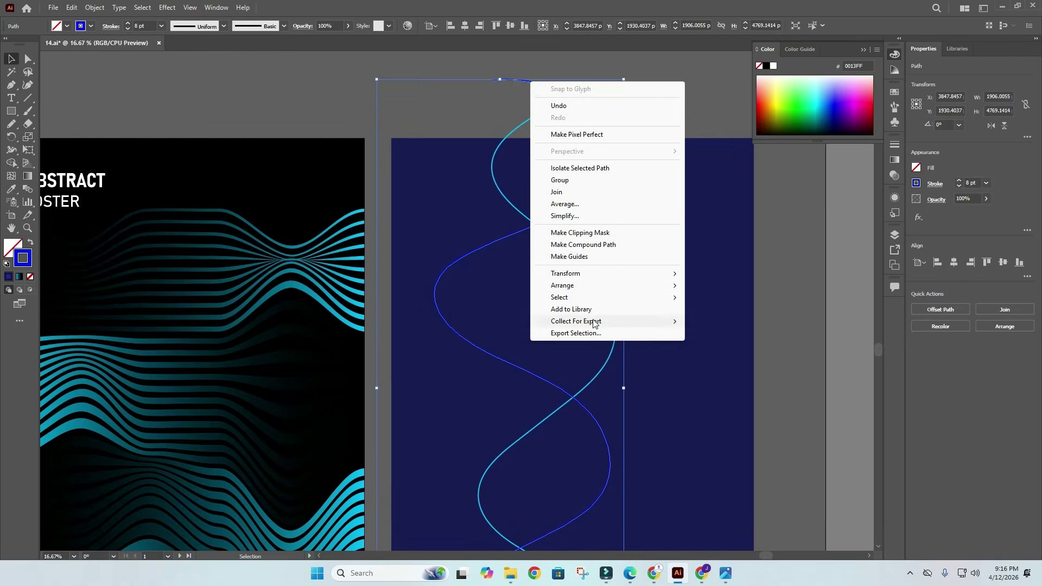
left_click(562, 285)
left_click(705, 297)
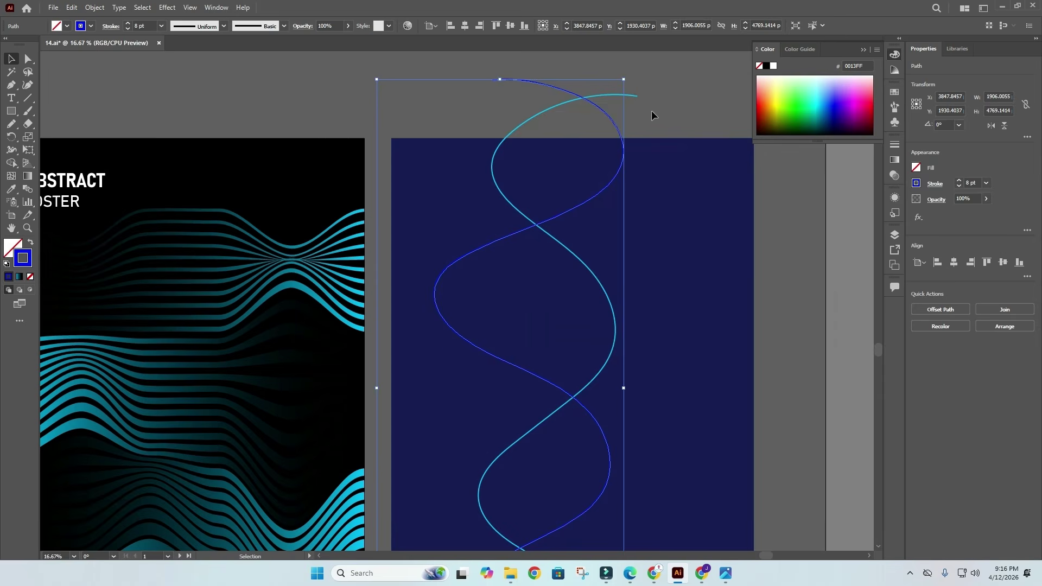
left_click(661, 86)
Blend the blue and cyan wavy curves into a ribbon of lines over the navy rectangle
key("ctrl+a")
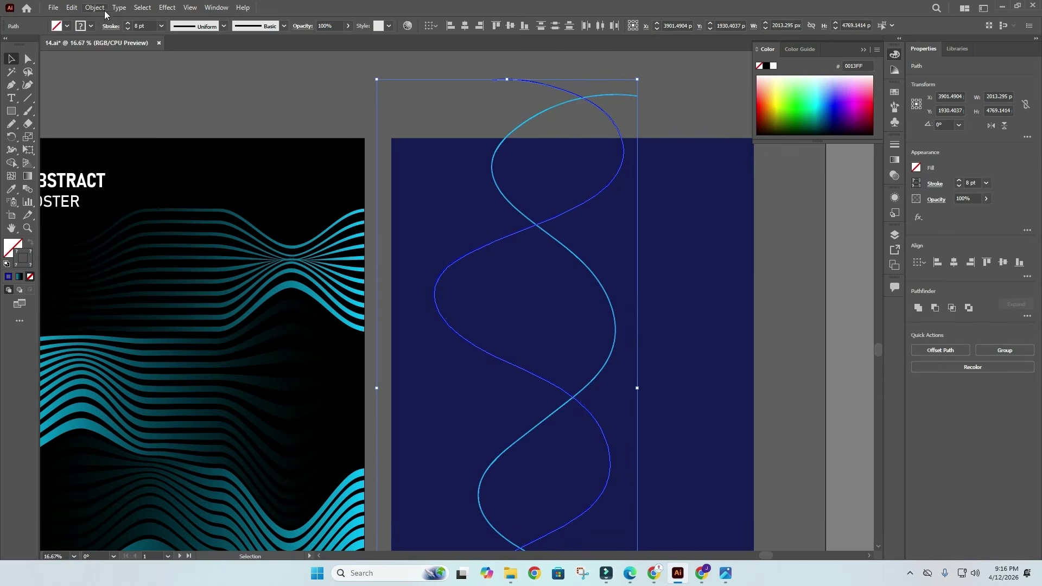
left_click(94, 8)
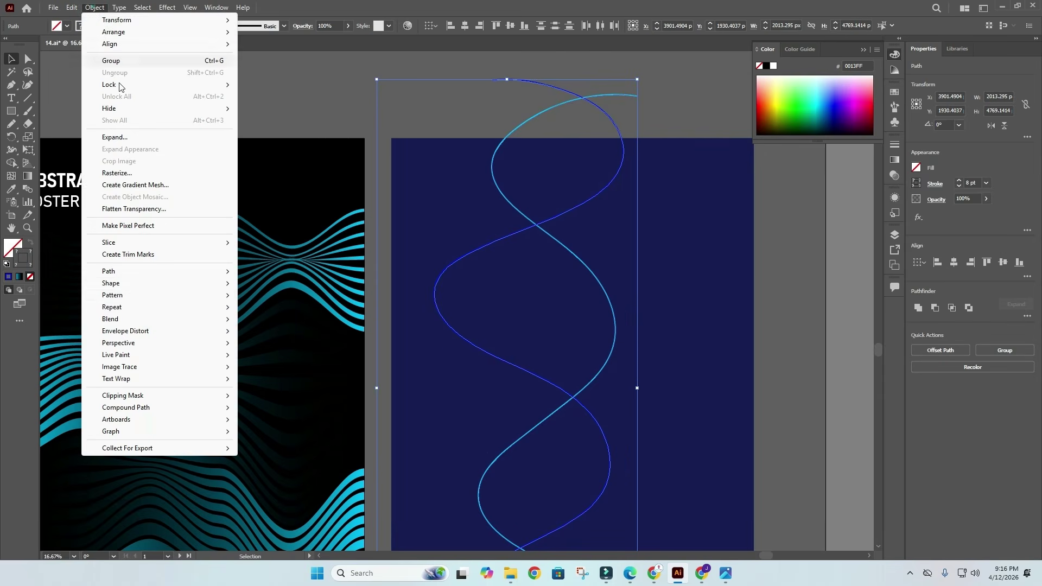
left_click(123, 318)
left_click(302, 321)
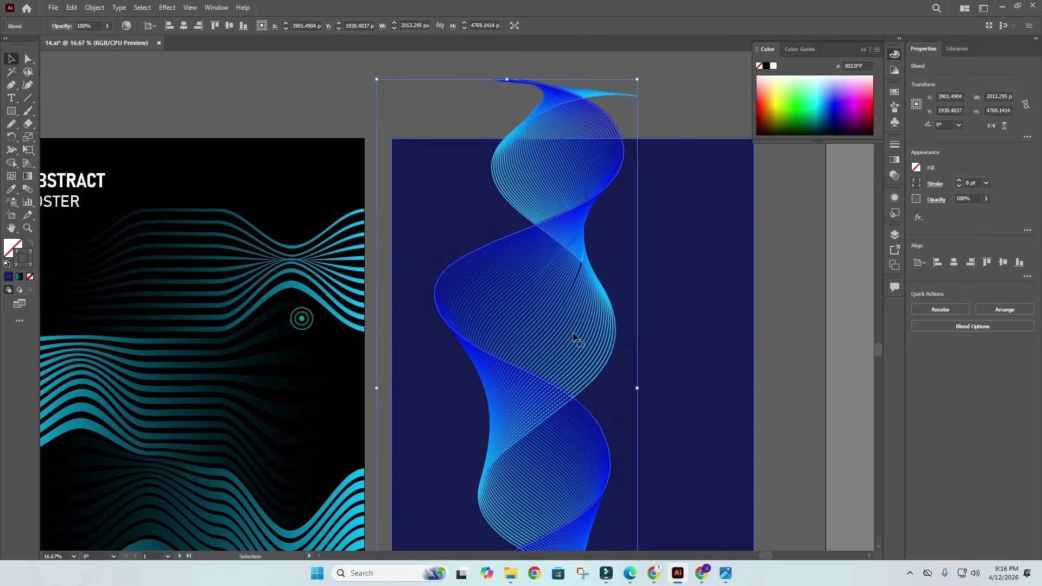
key("ctrl+minus")
scroll(564, 360, "down", 3)
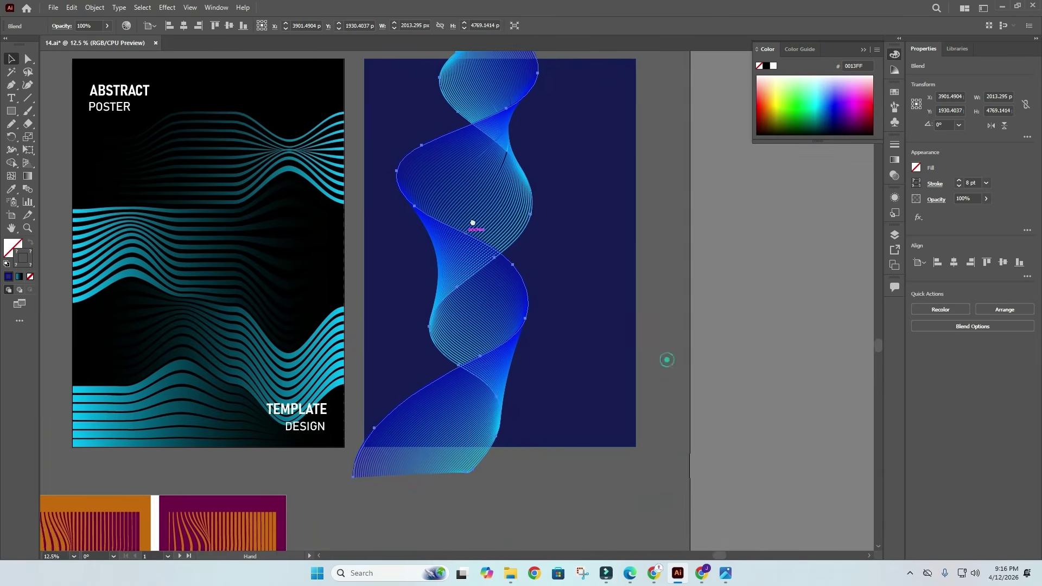
left_click(646, 303)
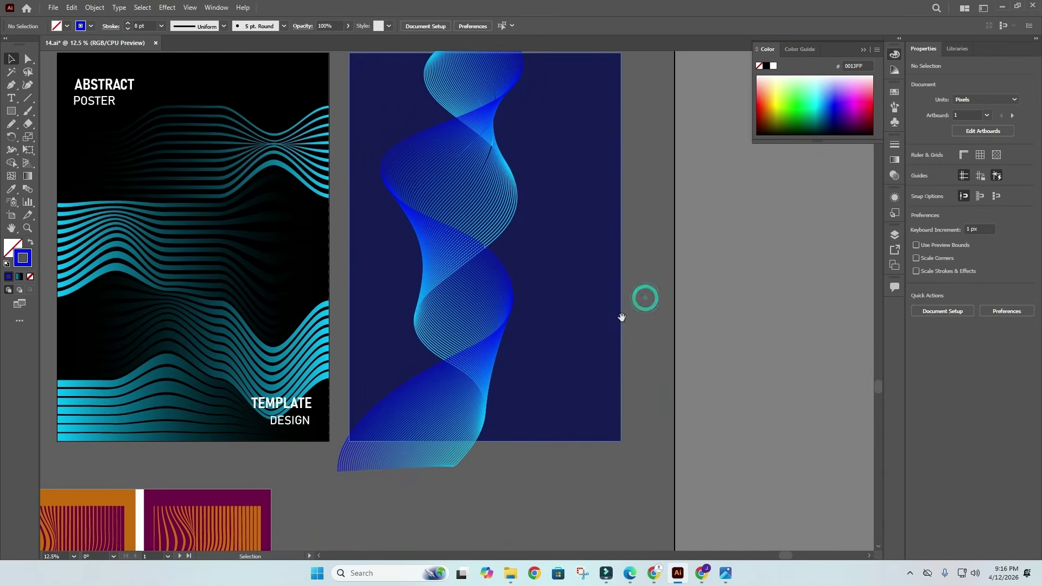
Set the wavy ribbon blend's spacing to 30 specified steps
scroll(630, 304, "up", 1)
left_click(473, 234)
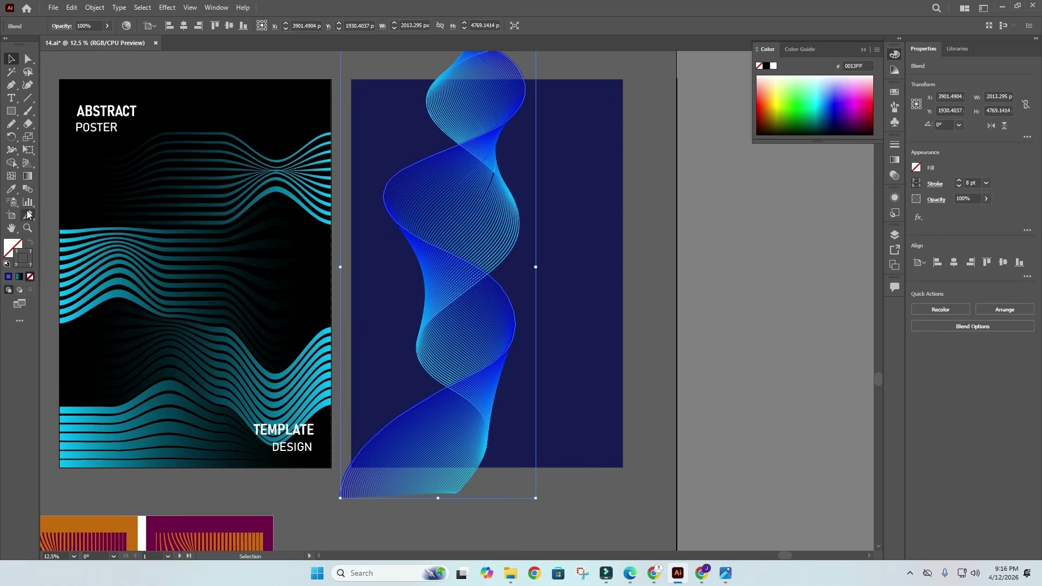
double_click(28, 189)
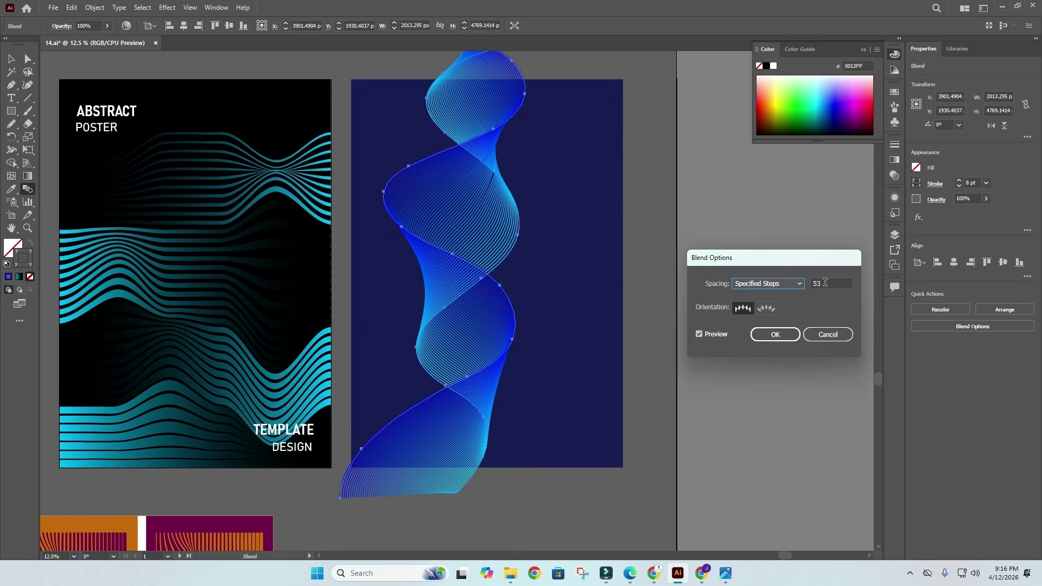
left_click(825, 282)
scroll(825, 281, "down", 20)
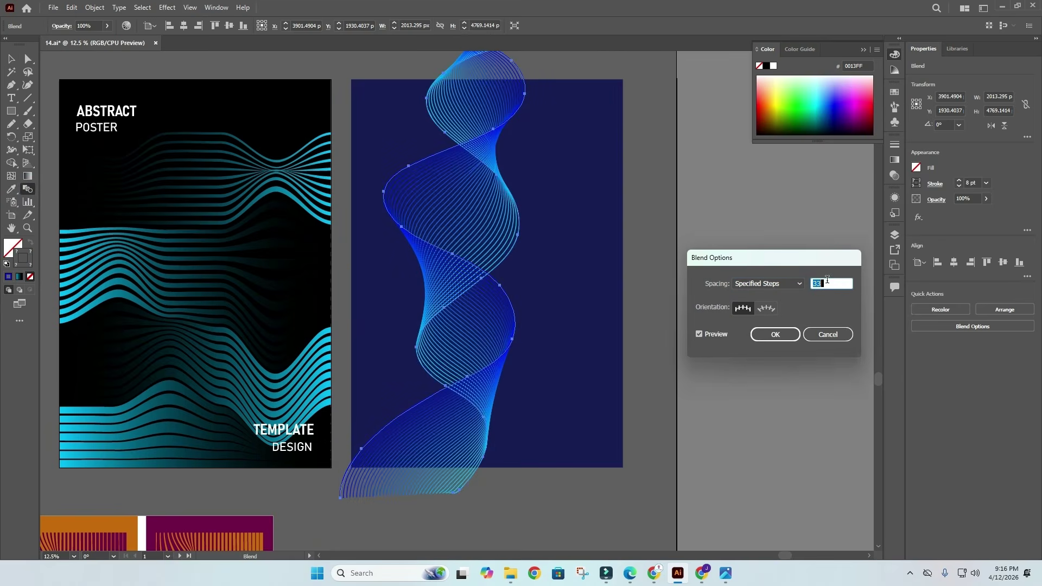
scroll(827, 280, "down", 1)
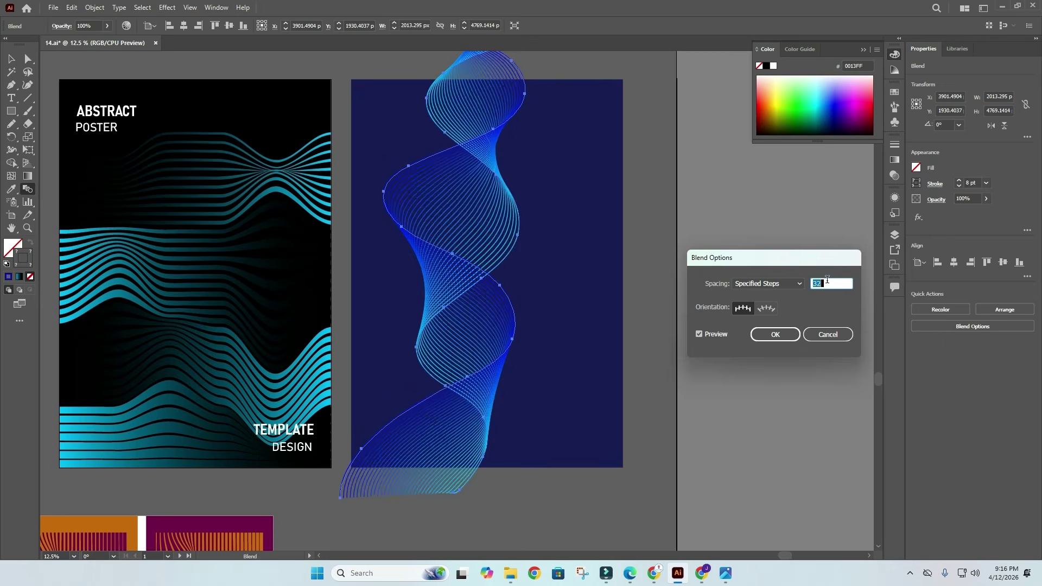
scroll(826, 280, "down", 4)
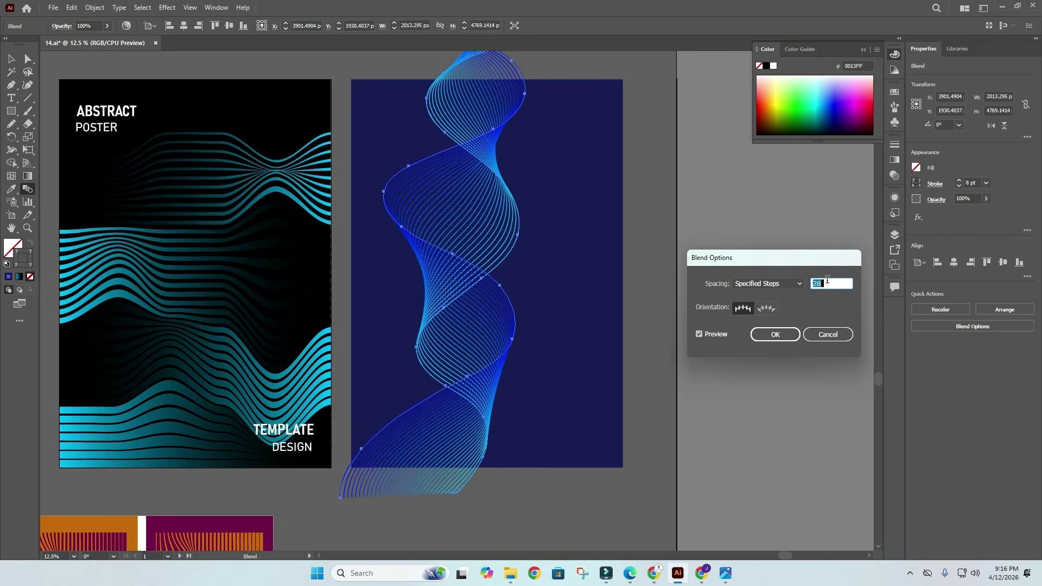
scroll(827, 280, "down", 2)
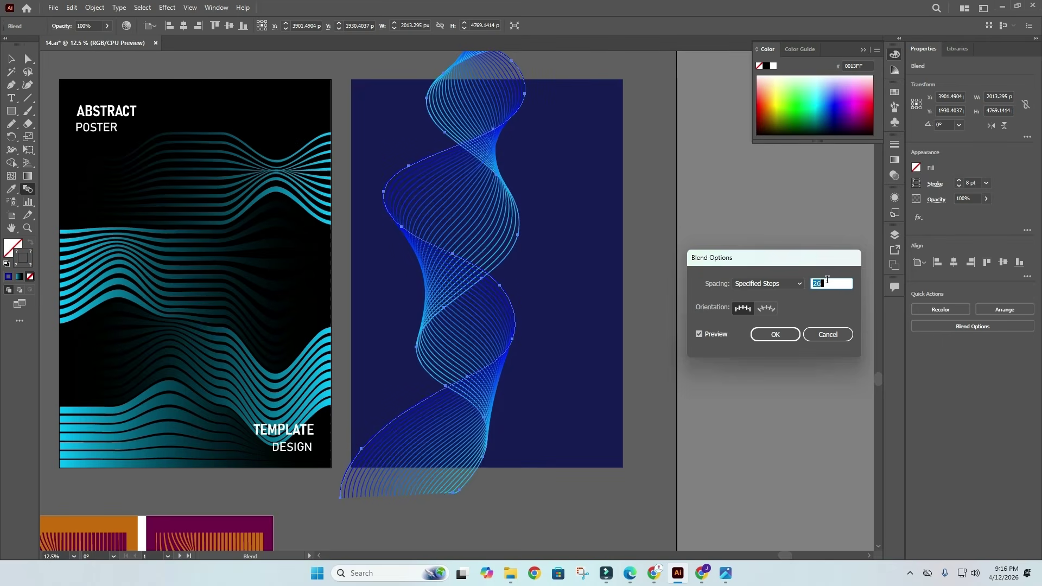
scroll(826, 280, "up", 2)
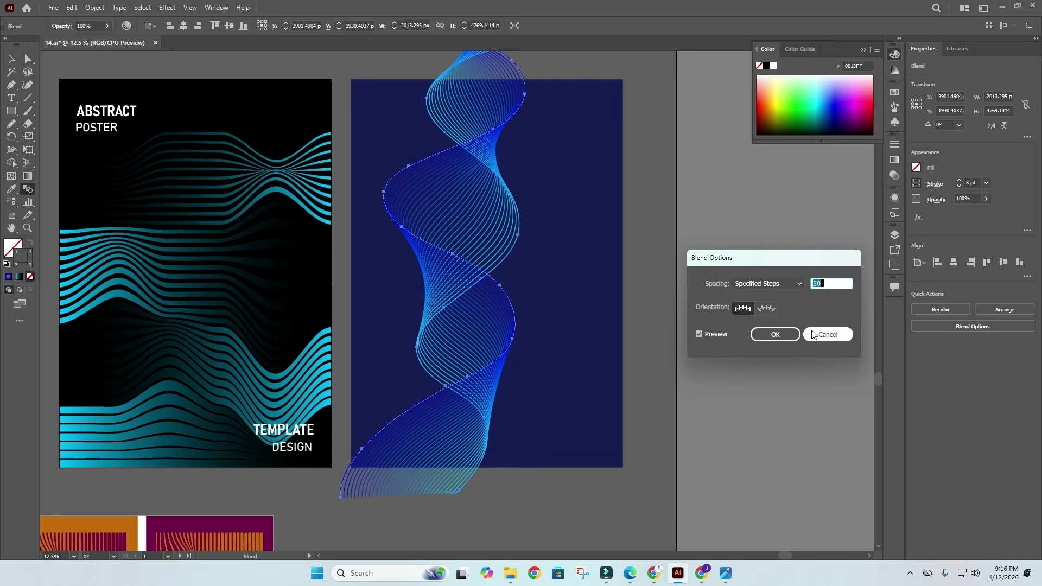
left_click(775, 334)
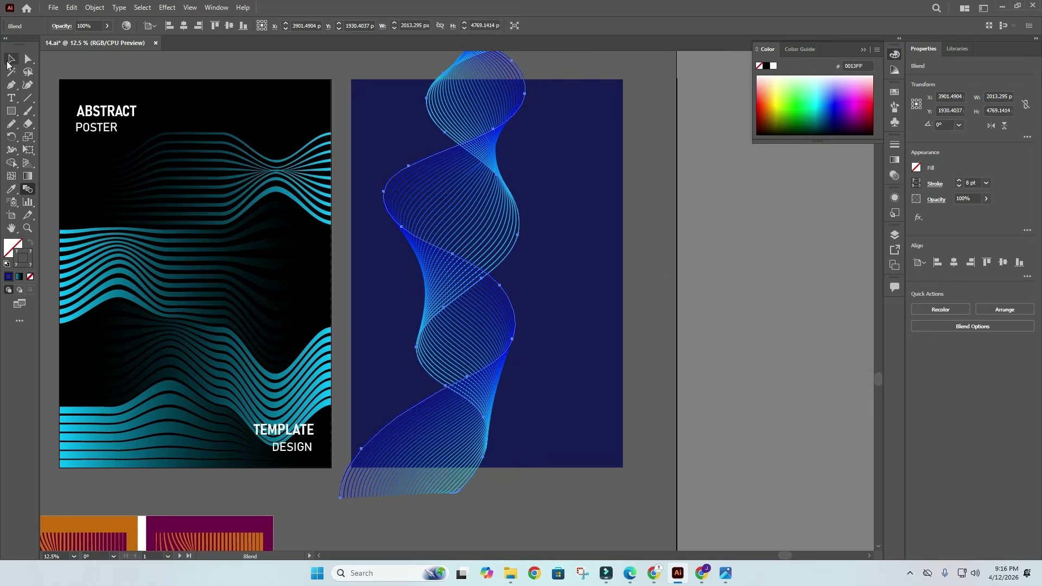
Move the blended ribbon about 207 px to the right on the navy poster
left_click(11, 58)
left_click(155, 62)
scroll(535, 203, "right", 1)
scroll(535, 202, "up", 1)
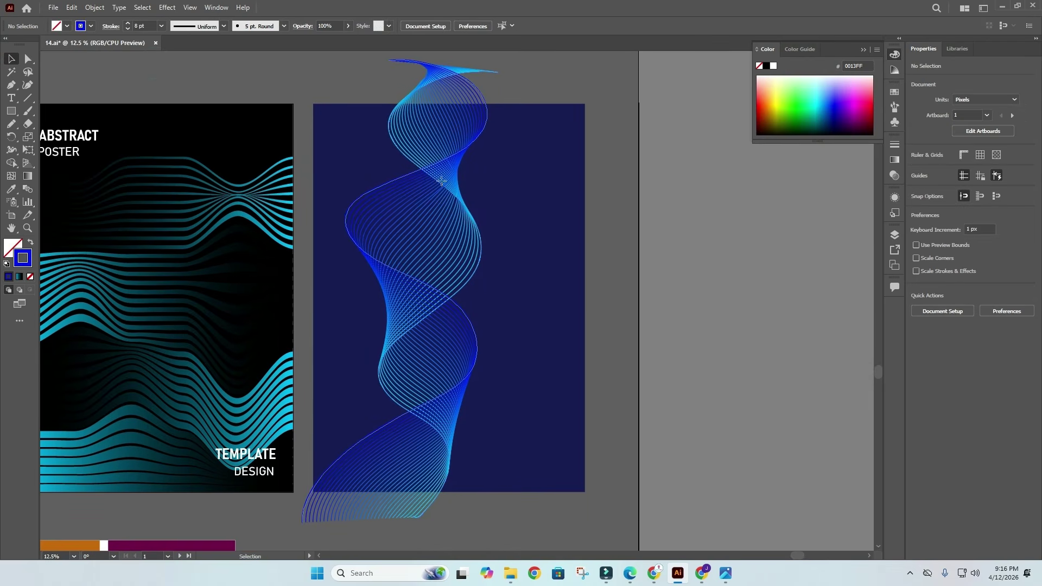
left_click_drag(455, 189, 470, 190)
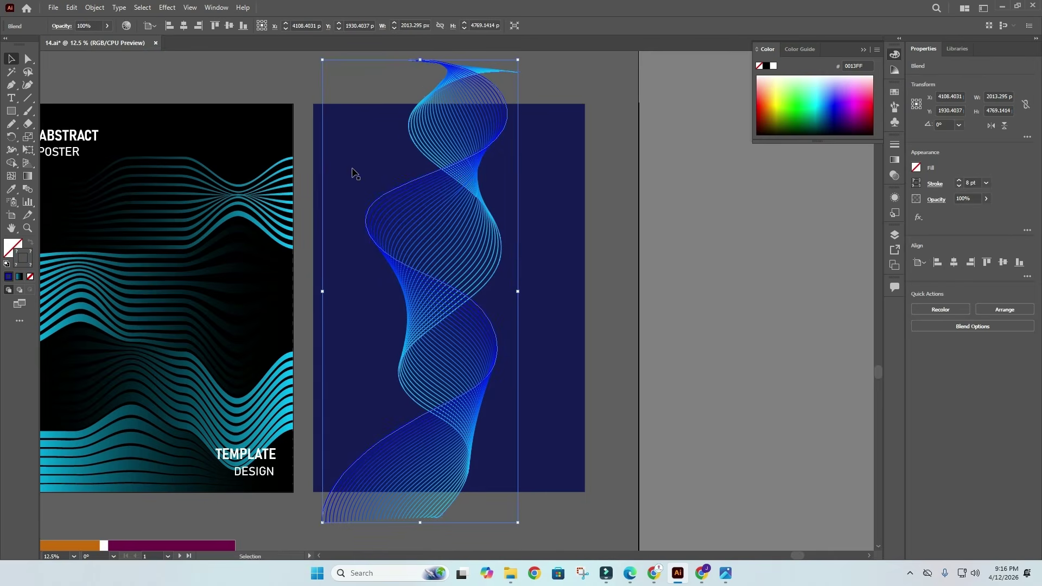
left_click(354, 170)
Copy the ABSTRACT POSTER title lines from the black poster to the upper-left corner of the navy poster
scroll(353, 170, "left", 1)
left_click(129, 136)
left_click(121, 151, "shift")
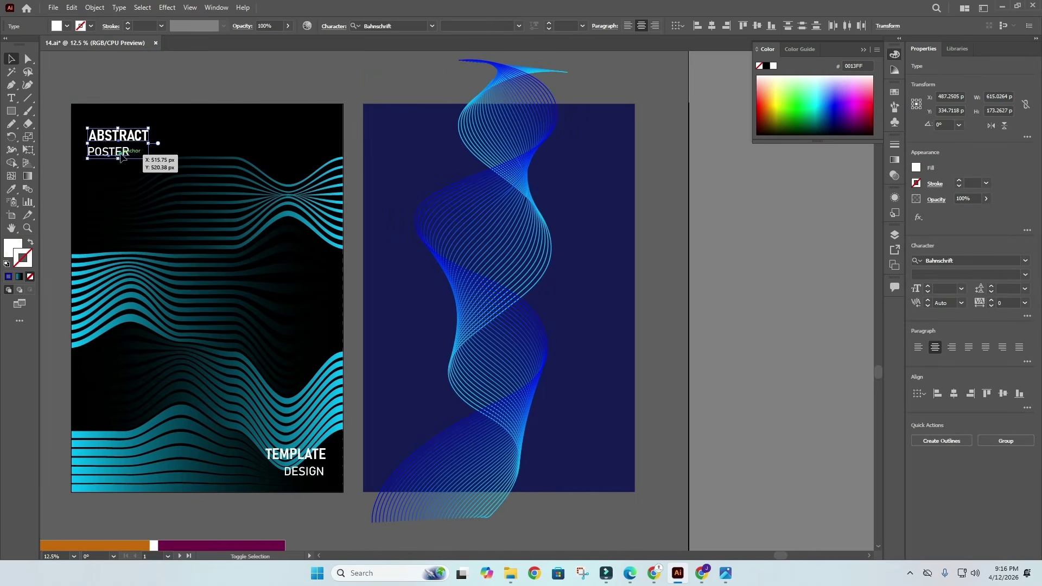
left_click_drag(121, 151, 423, 161)
left_click(371, 80)
Copy the TEMPLATE DESIGN text lines from the black poster to the lower-right corner of the navy poster
left_click(298, 452)
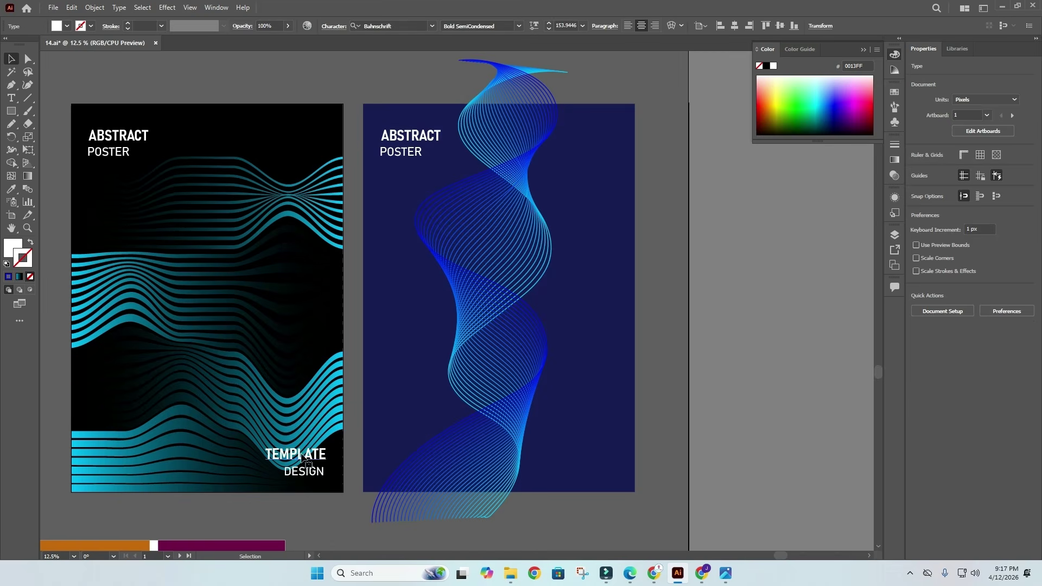
left_click(305, 471, "shift")
left_click_drag(305, 472, 594, 461)
left_click(646, 423)
Duplicate the navy background rectangle in place and bring the copy to the front
left_click(610, 319)
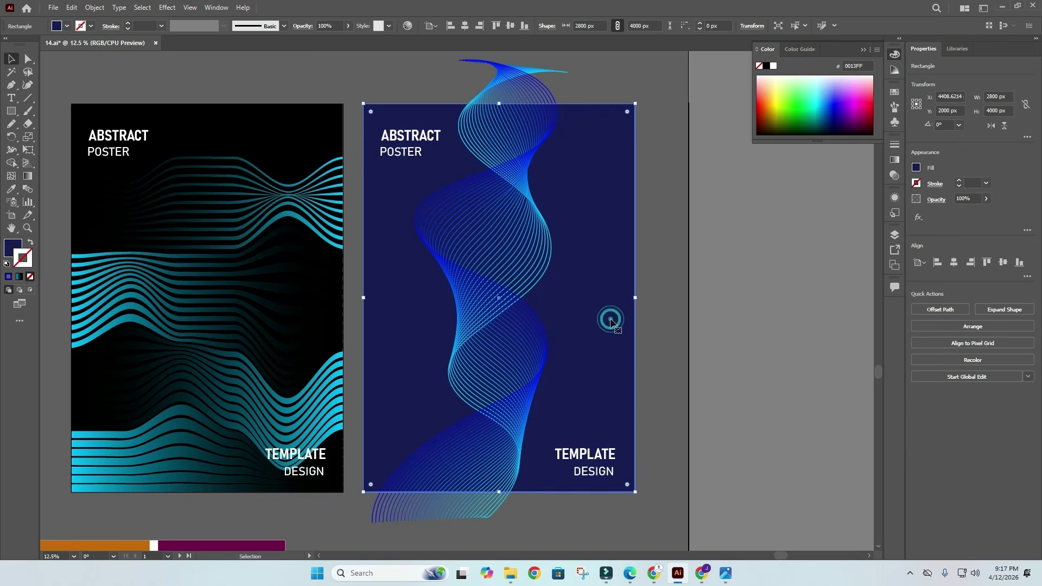
right_click(611, 320)
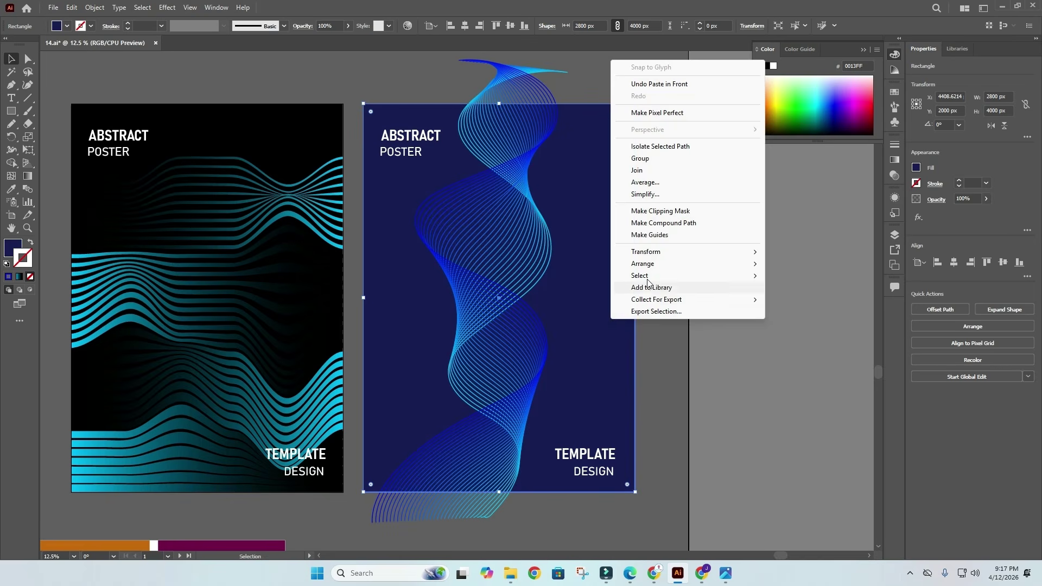
left_click(646, 264)
left_click(808, 277)
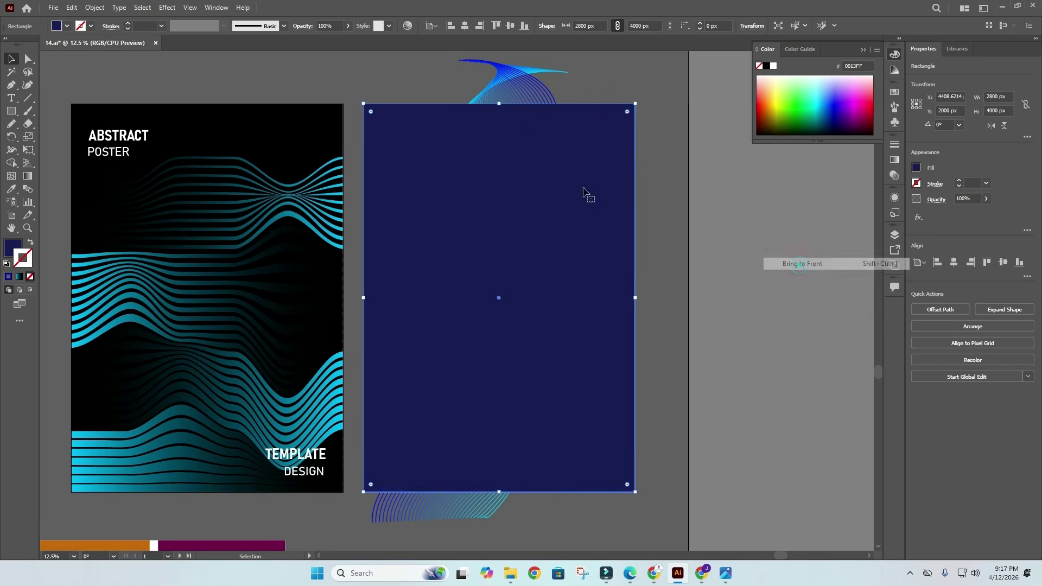
Make a clipping mask from the front rectangle to crop the ribbon, texts and navy background to the poster edges
left_click(406, 86)
left_click_drag(373, 73, 629, 468)
right_click(552, 481)
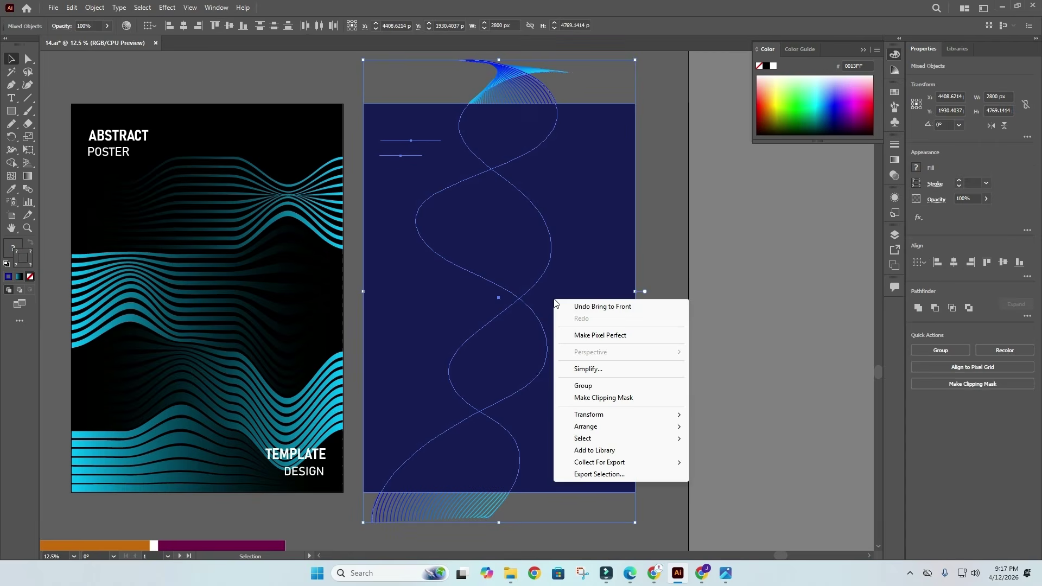
left_click(613, 398)
left_click(673, 313)
scroll(674, 313, "right", 1)
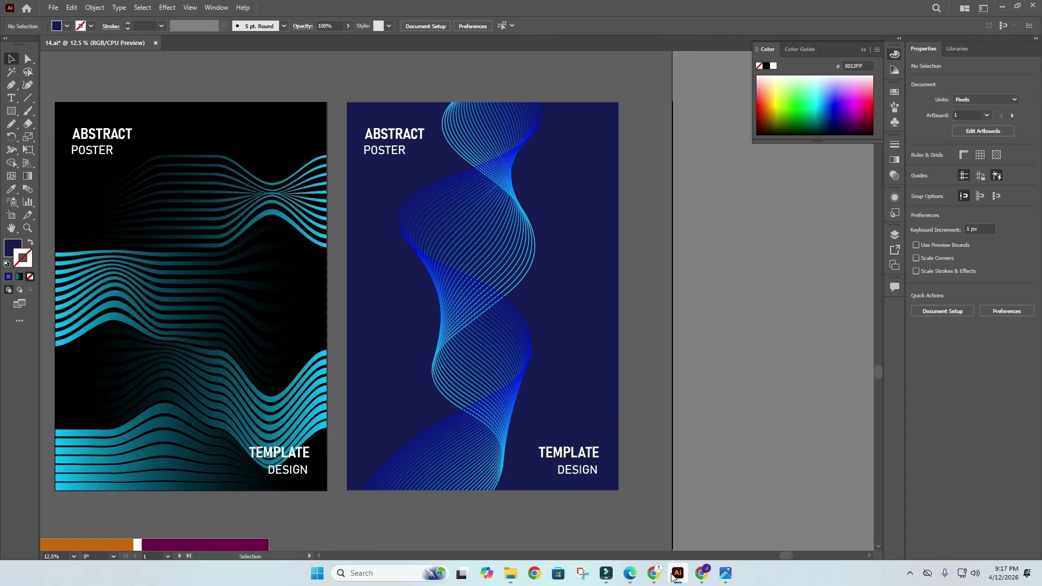
Switch to Chrome and look through the posts on the Skill ITBD Facebook page
mouse_move(654, 572)
left_click(656, 496)
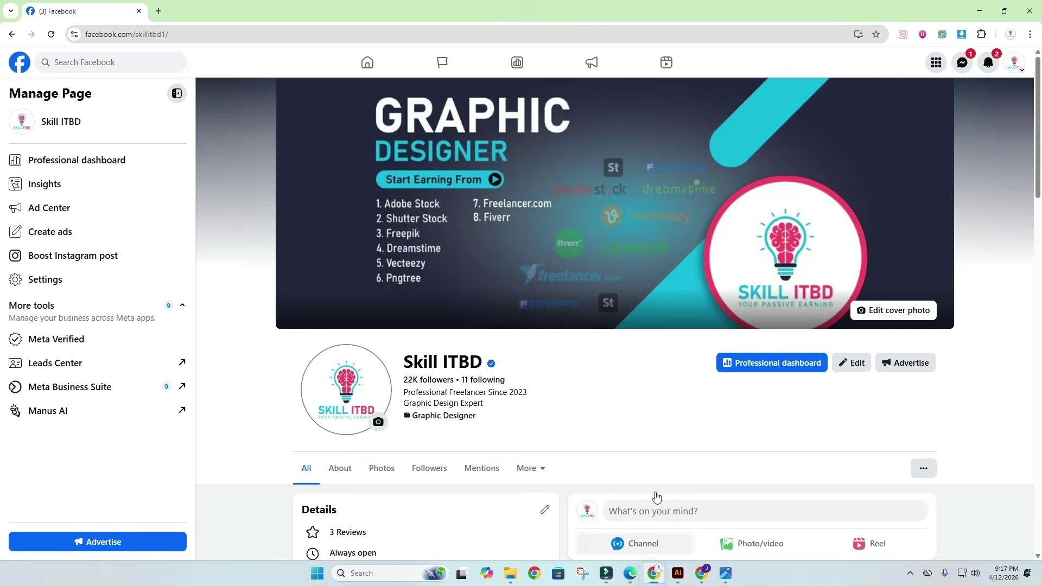
scroll(656, 496, "down", 6)
scroll(663, 362, "up", 3)
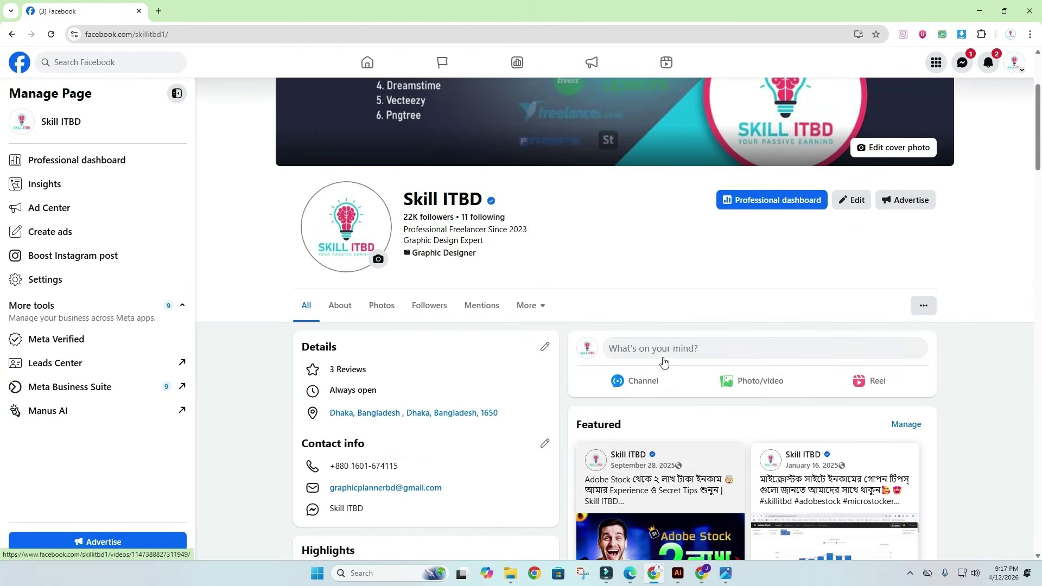
scroll(665, 360, "down", 7)
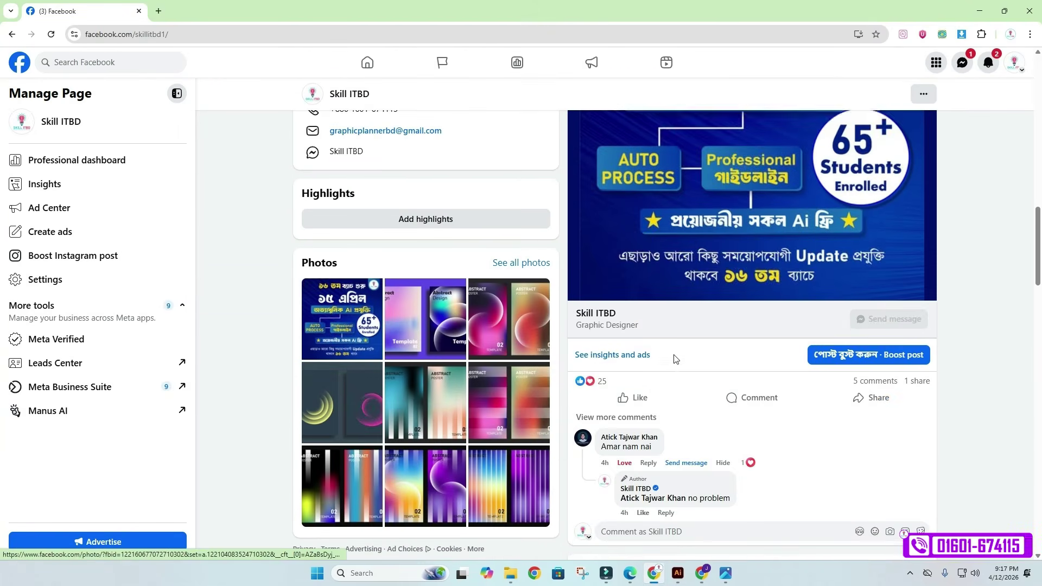
scroll(675, 358, "down", 20)
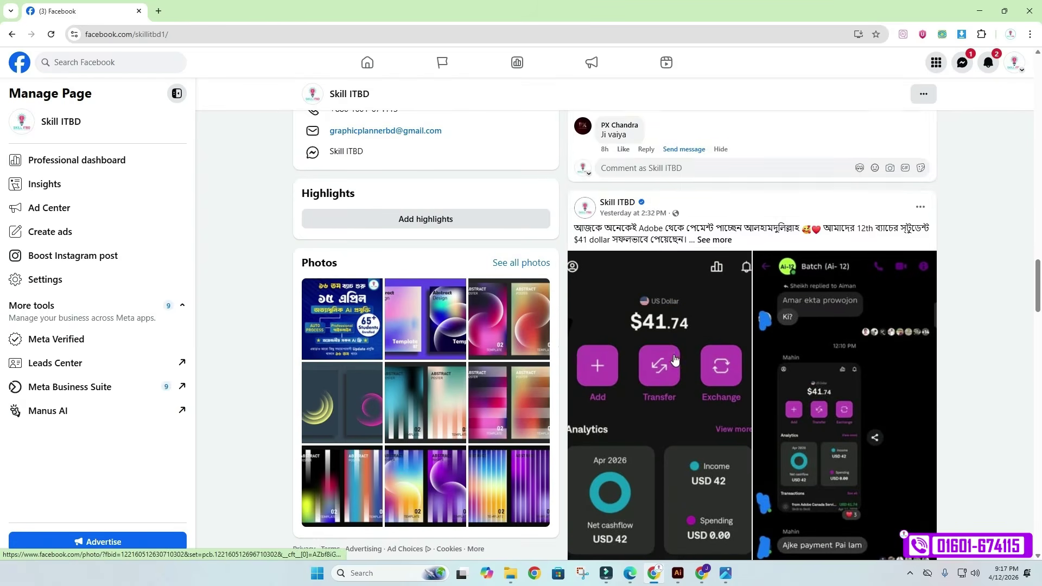
scroll(674, 359, "down", 3)
scroll(675, 359, "up", 3)
scroll(674, 359, "down", 3)
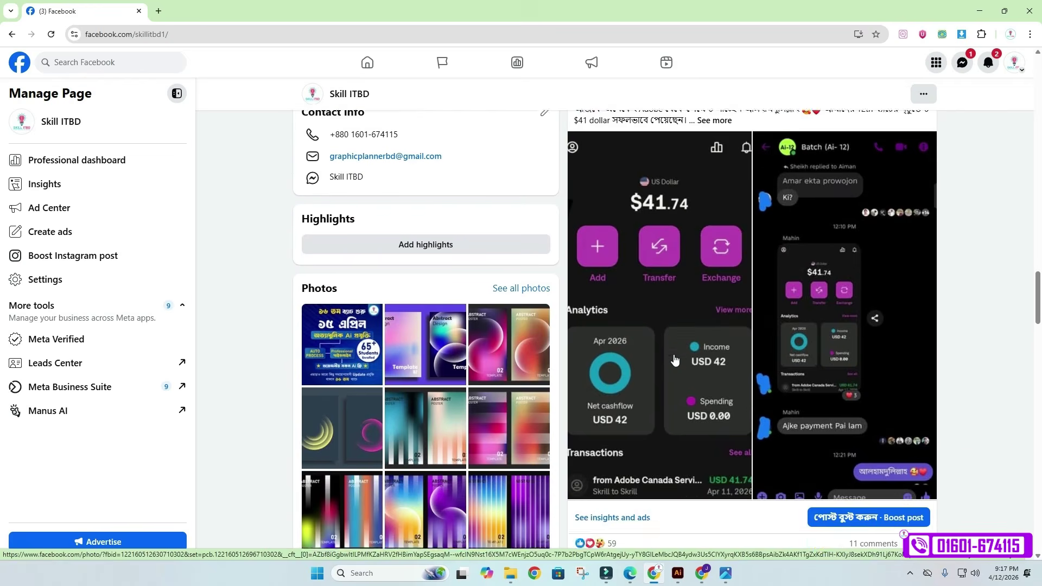
scroll(674, 358, "down", 9)
scroll(676, 358, "up", 2)
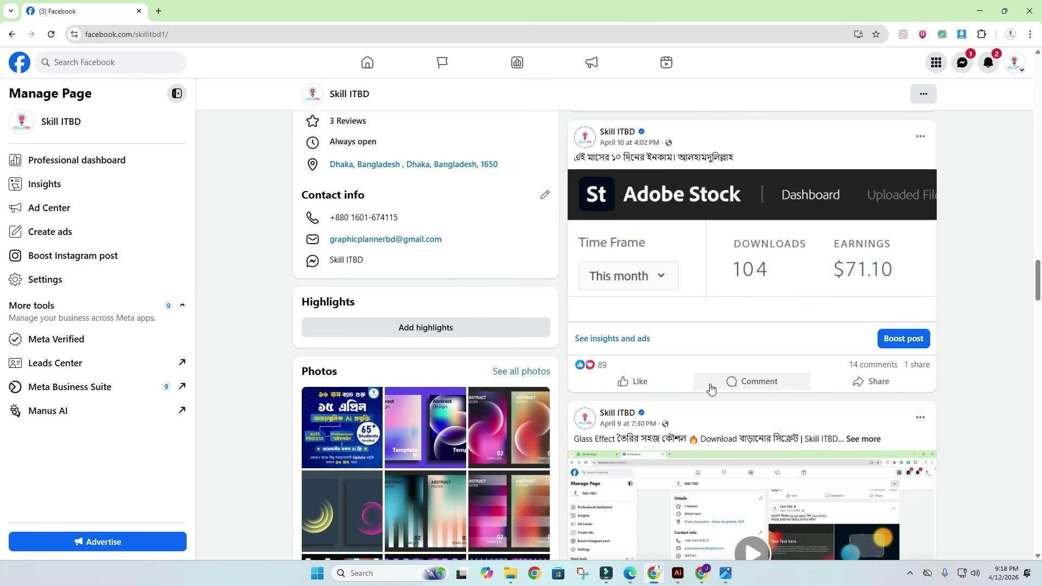
Open the SKILL ITBD metadata generator in a new tab and review its pricing plans before returning to its main page
left_click(160, 11)
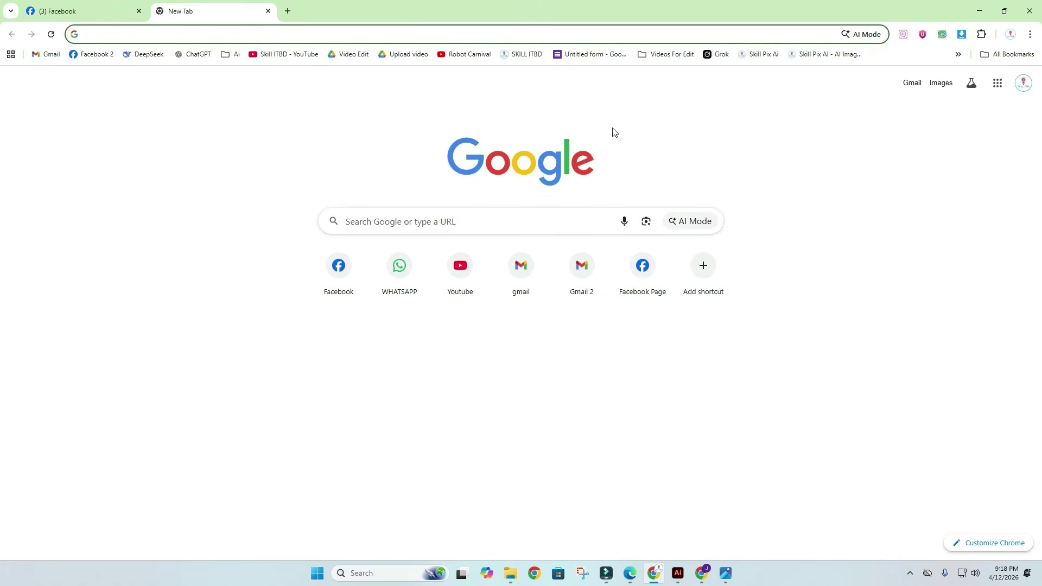
left_click(528, 55)
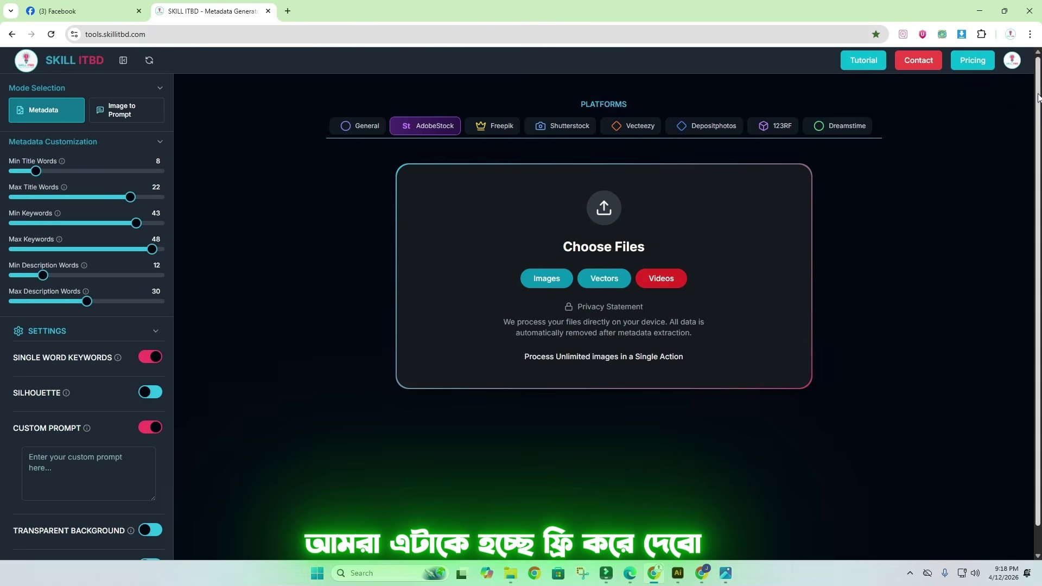
left_click(968, 63)
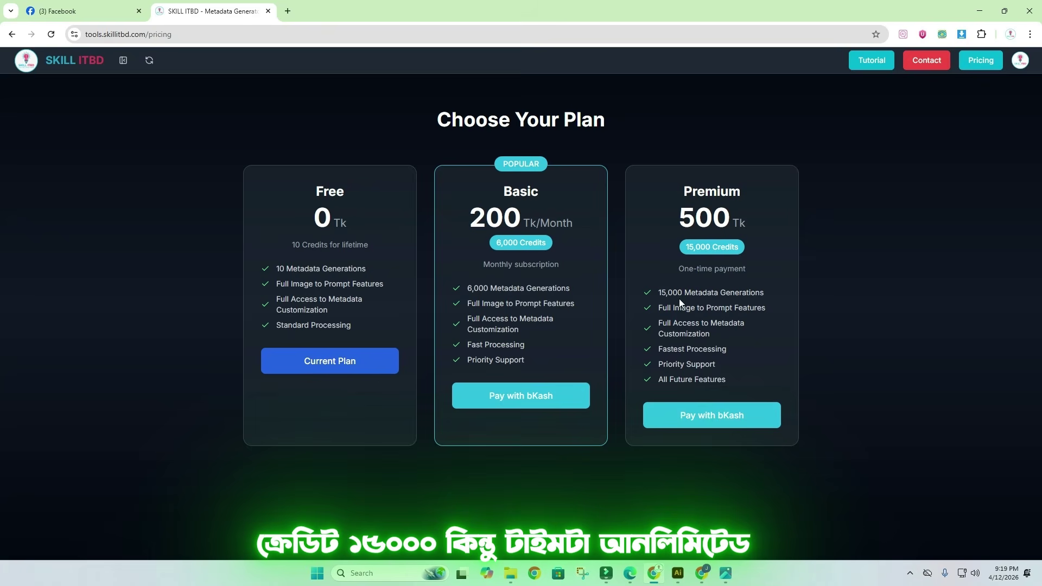
left_click(92, 62)
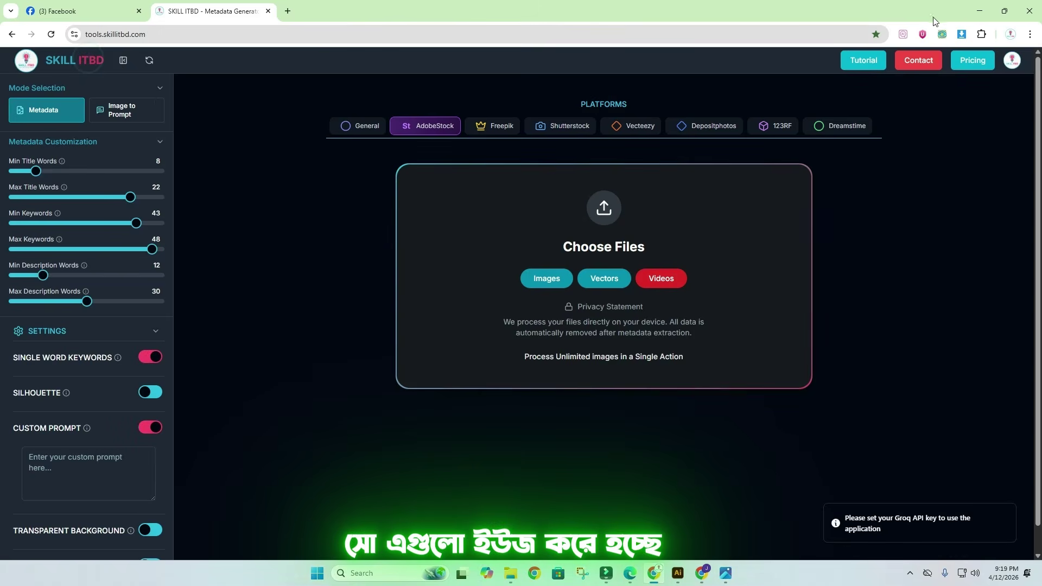
Switch back to Illustrator and view the black and navy posters side by side
left_click(980, 11)
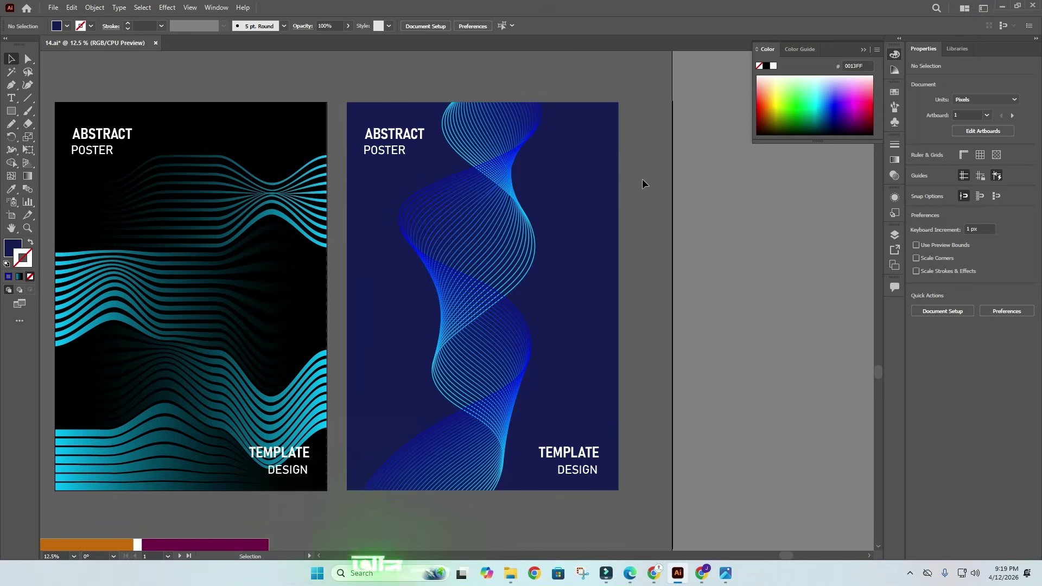
left_click_drag(624, 170, 692, 163)
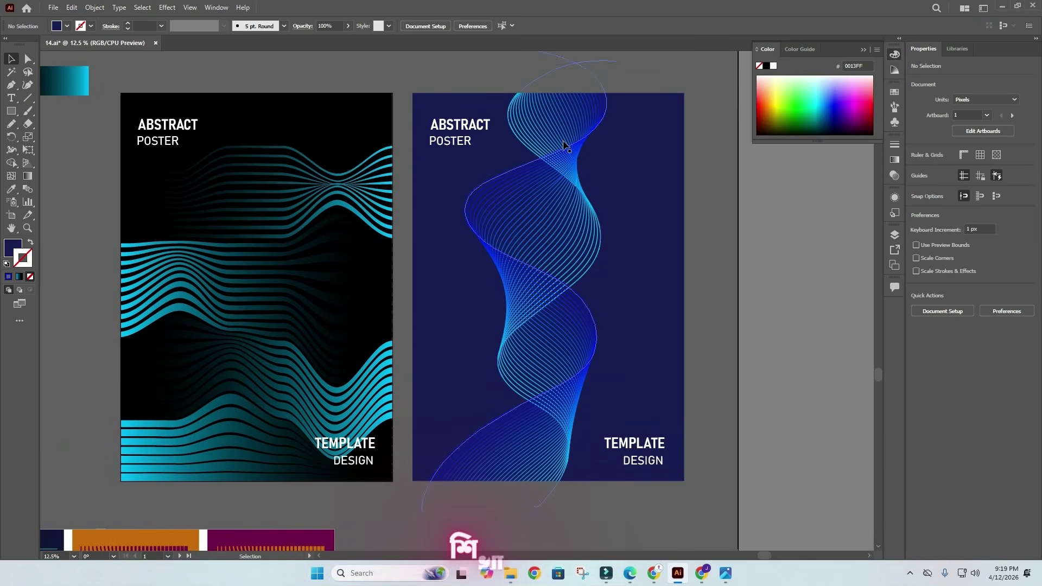